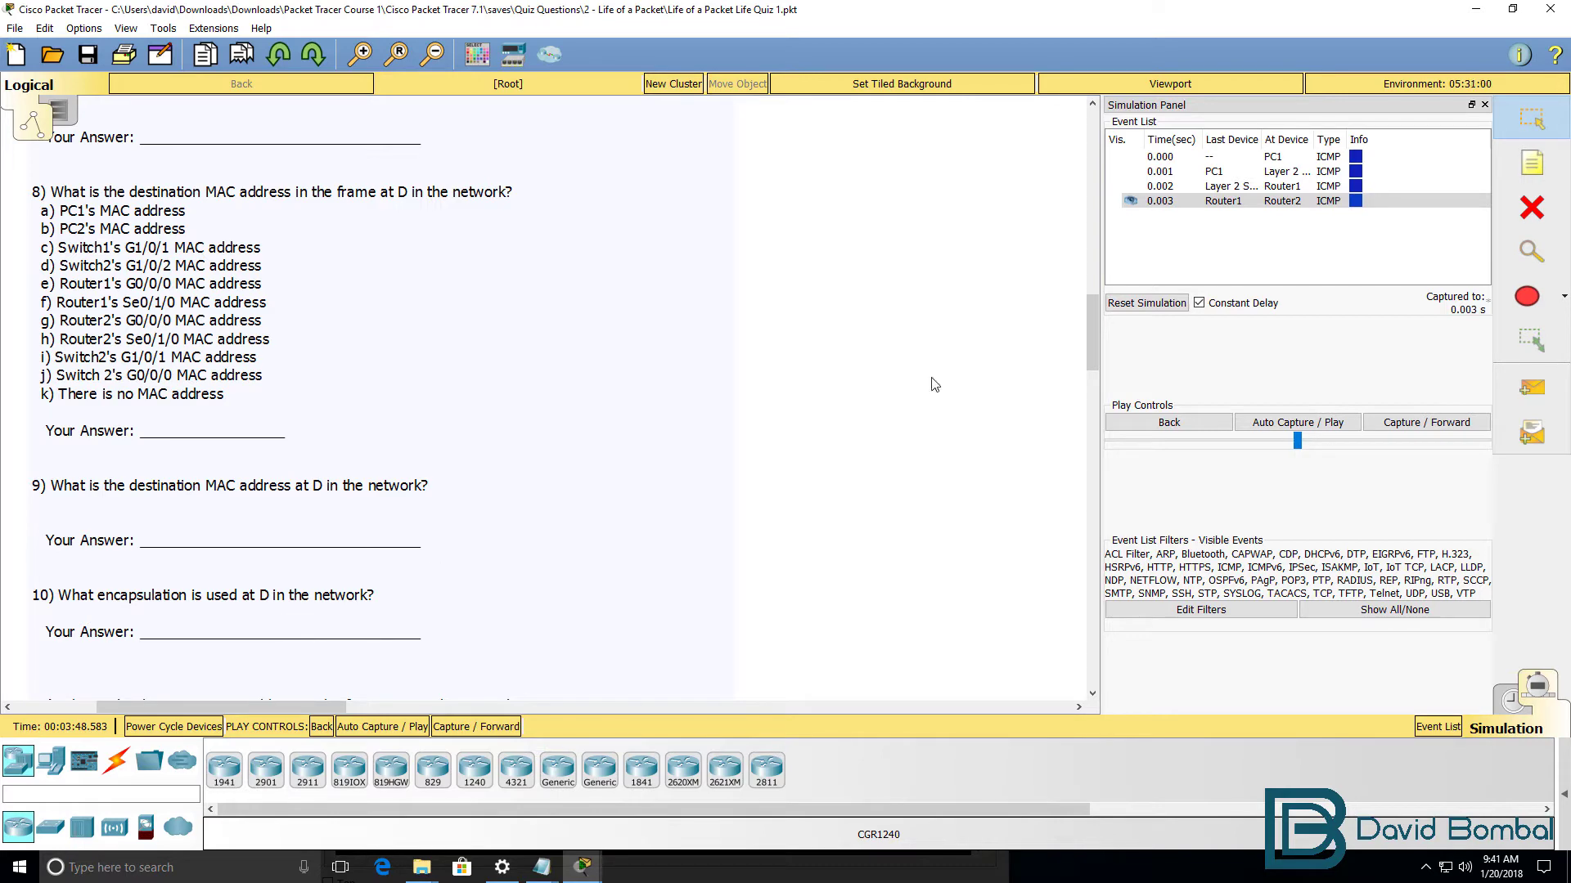
# Examine the destination MAC address in the outbound PDU details of the packet at Router2
pyautogui.moveTo(1093, 336); pyautogui.dragTo(1093, 151)
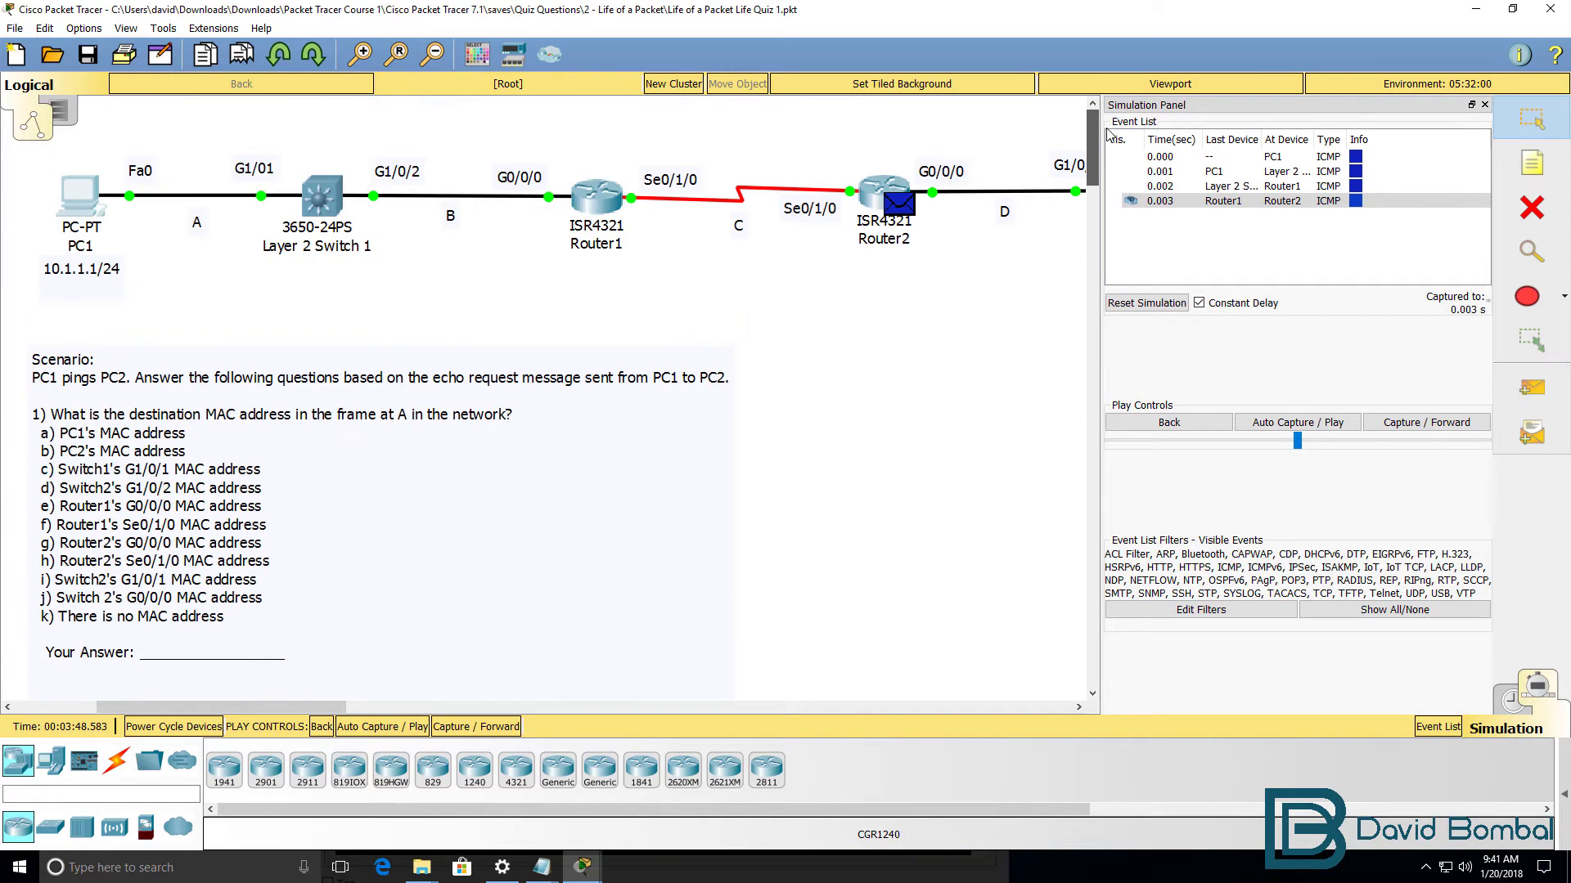
pyautogui.hscroll(5, 838, 231)
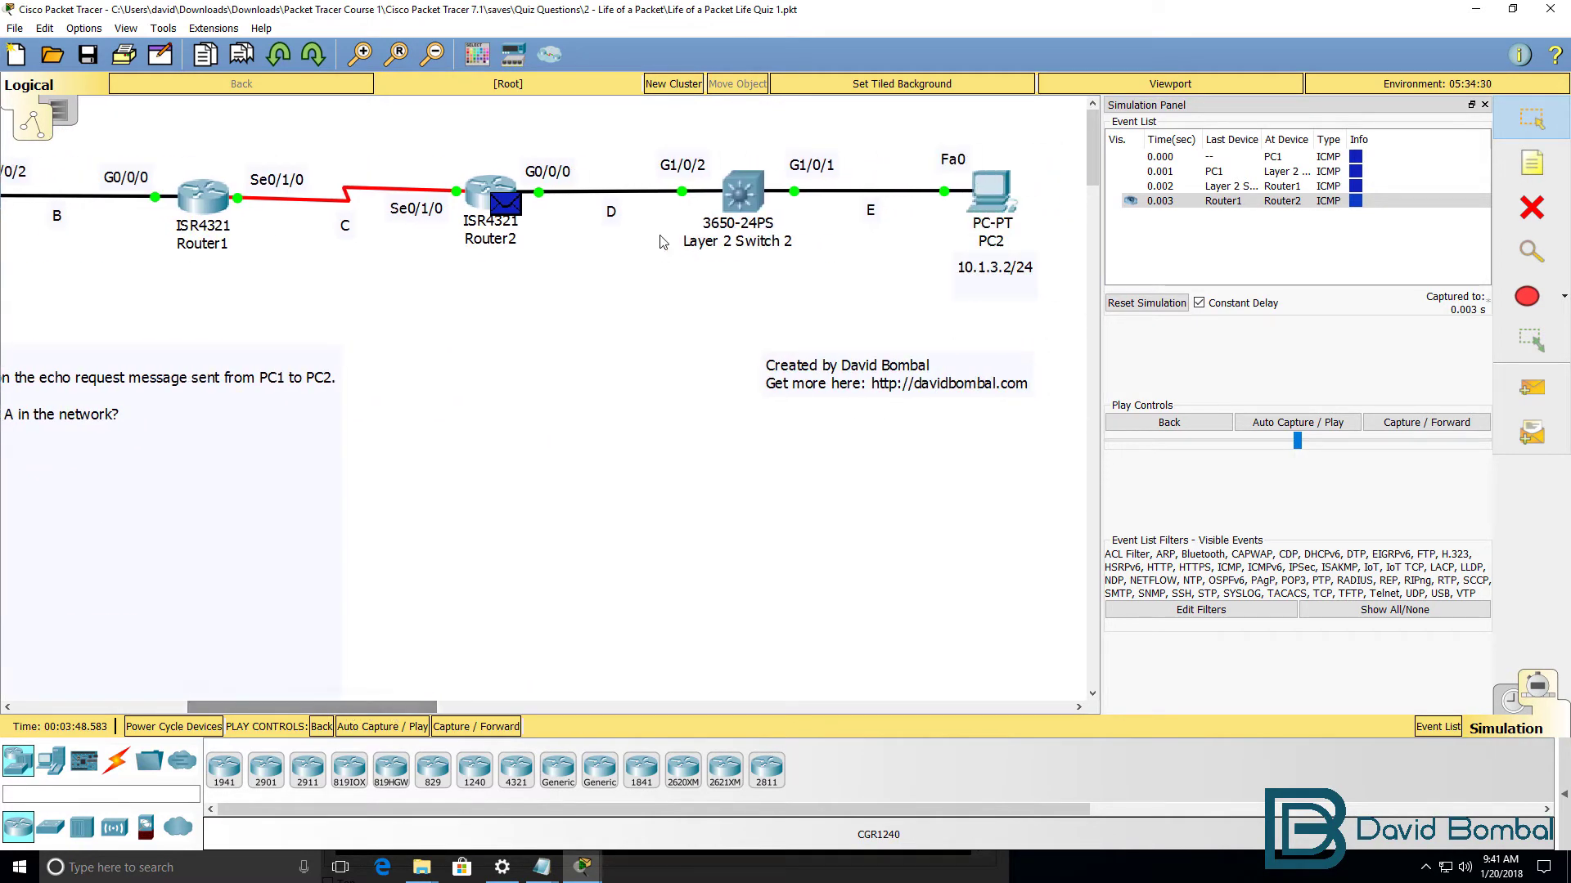
pyautogui.click(505, 216)
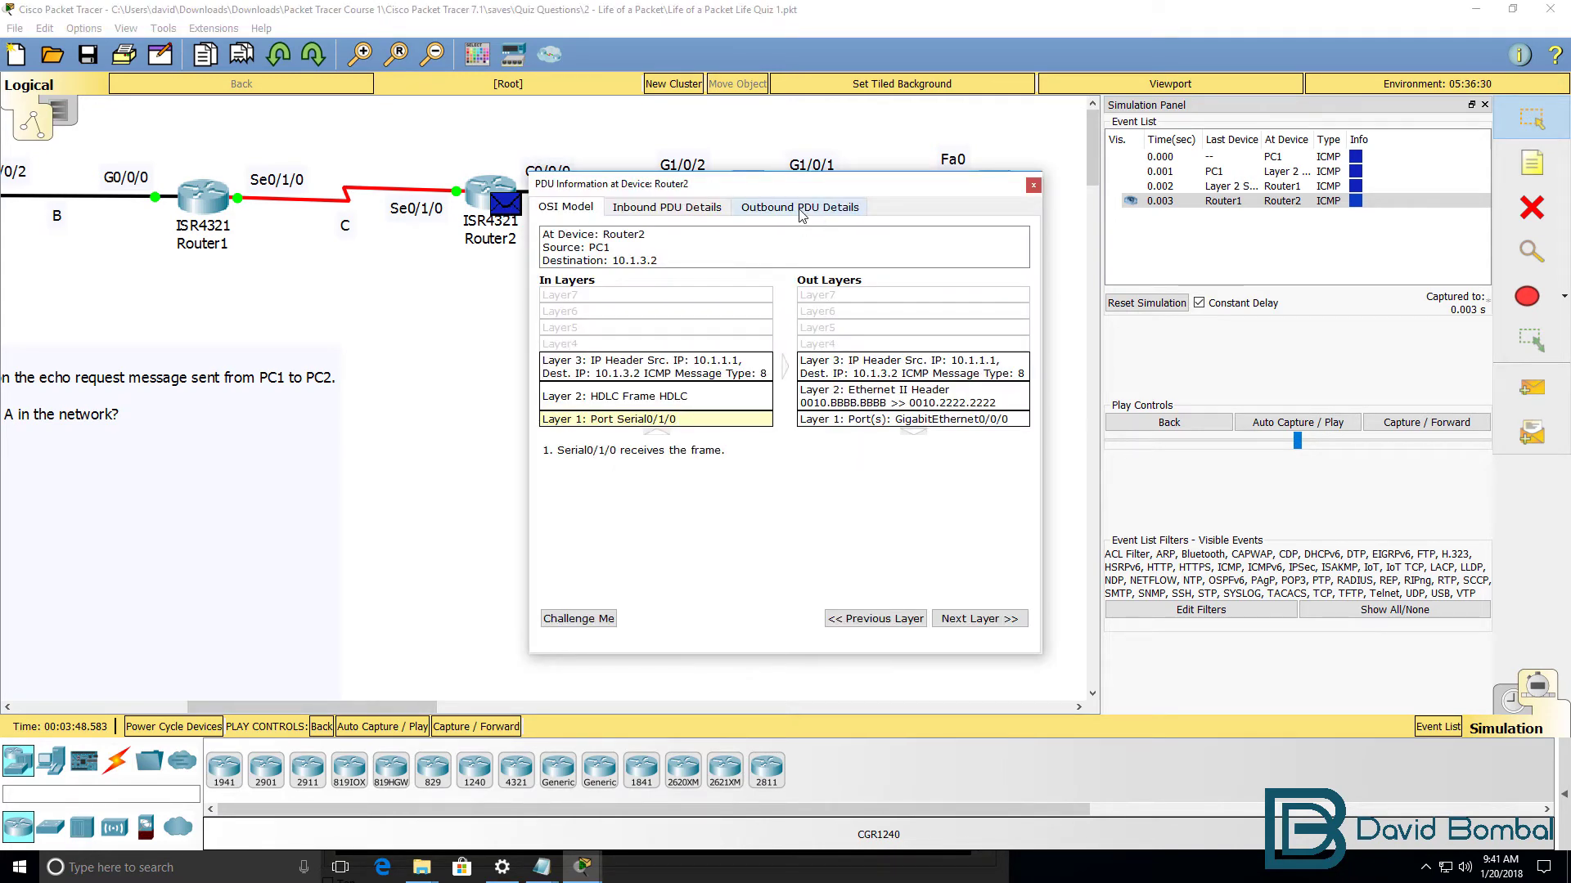
pyautogui.click(800, 208)
pyautogui.moveTo(801, 184); pyautogui.dragTo(510, 338)
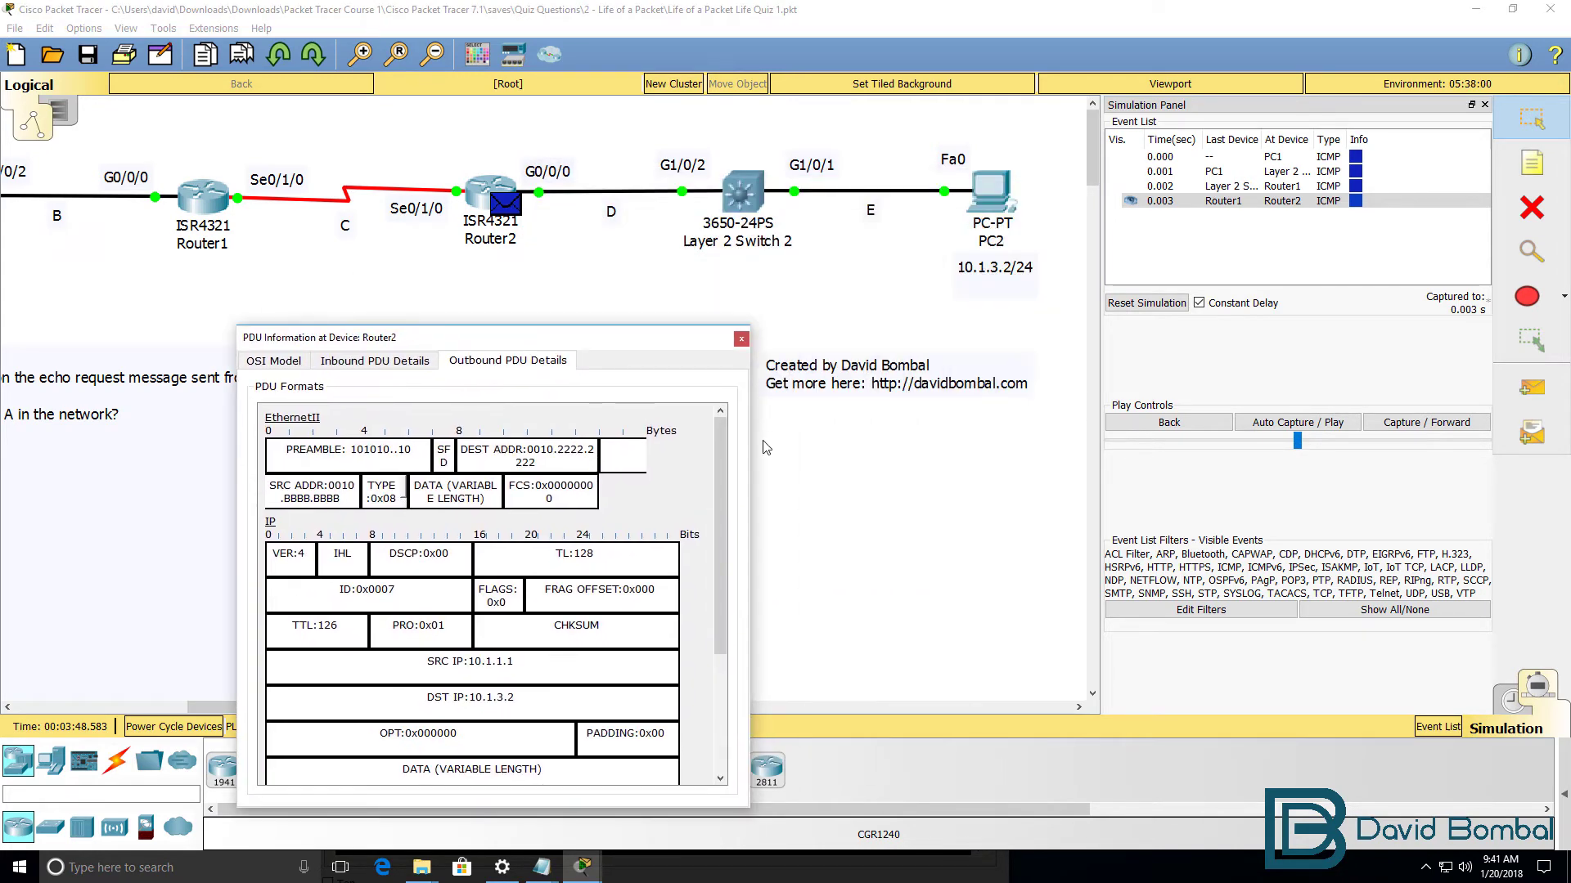
pyautogui.moveTo(750, 447); pyautogui.dragTo(1182, 446)
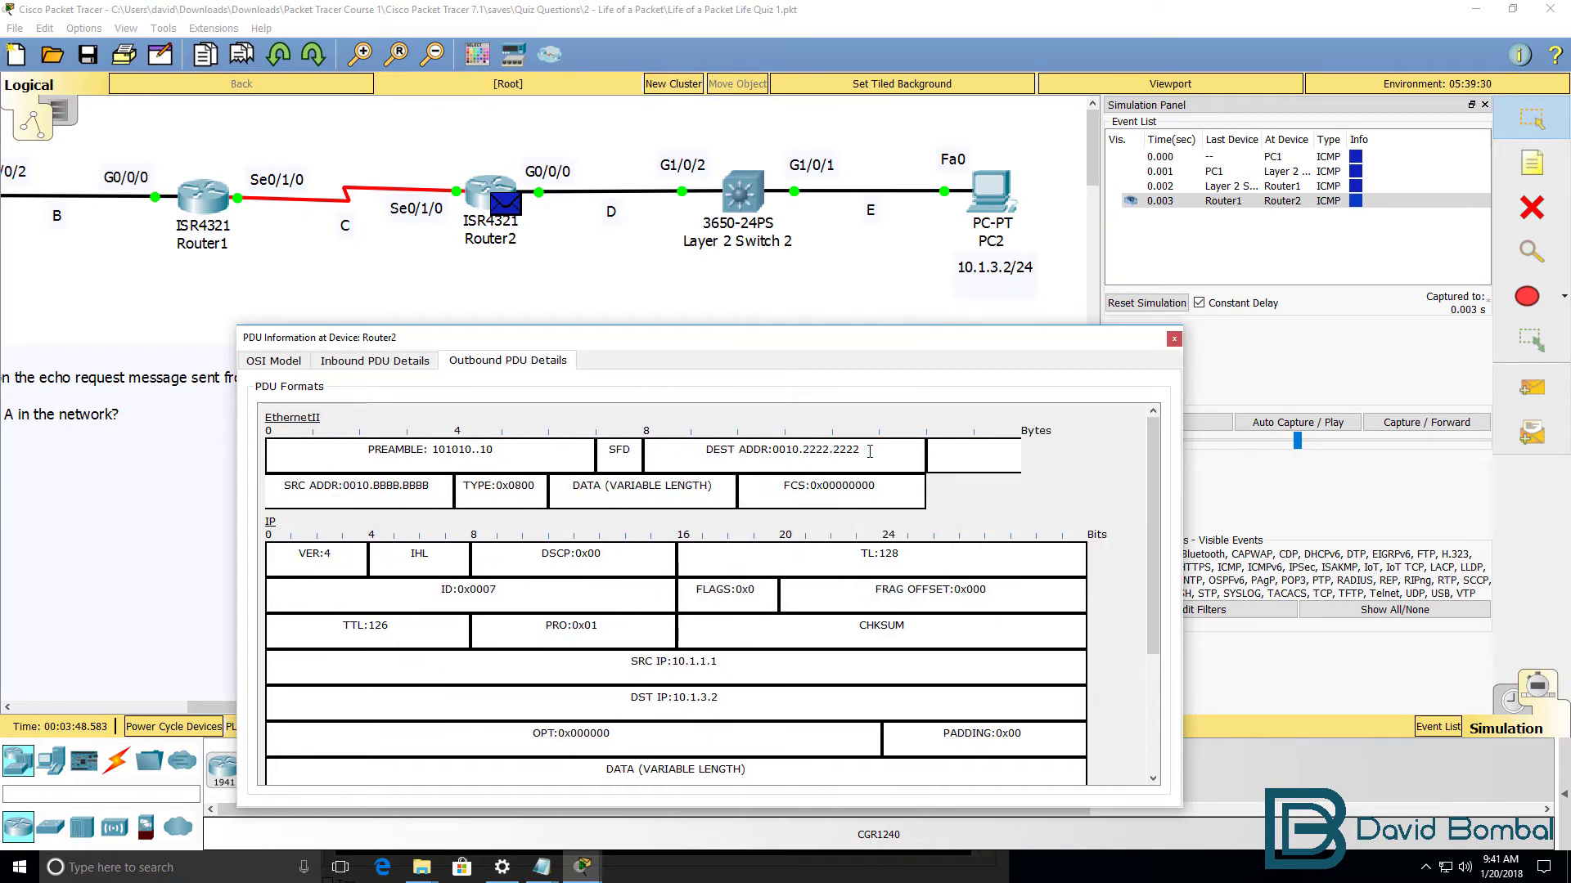
pyautogui.moveTo(870, 451); pyautogui.dragTo(689, 450)
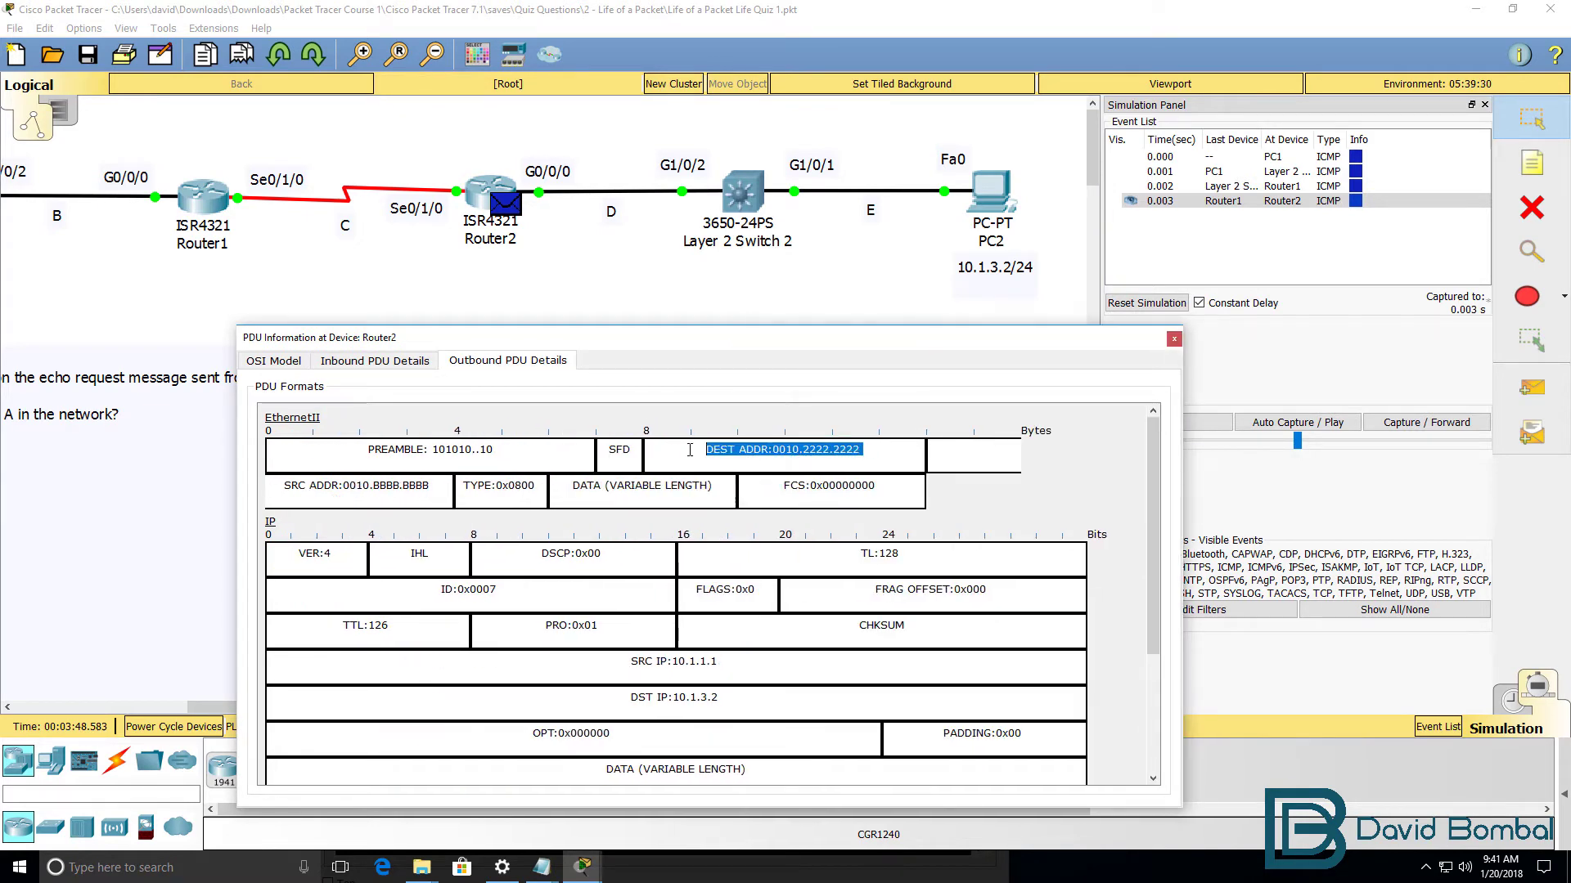
# Open PC2's command prompt and run ipconfig
pyautogui.click(992, 206)
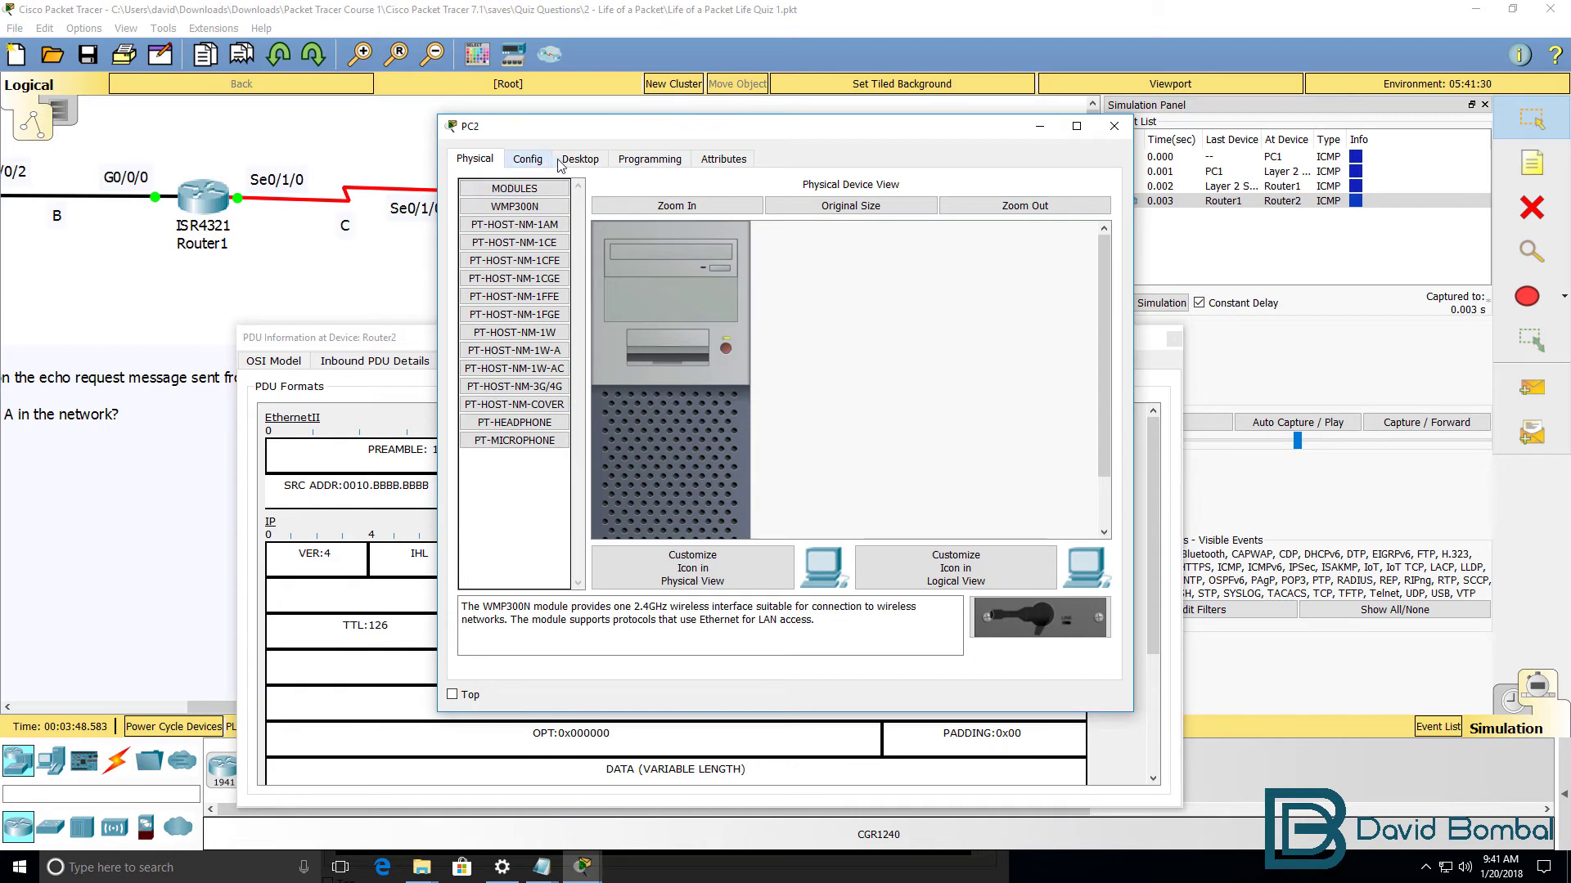
pyautogui.click(563, 160)
pyautogui.click(902, 220)
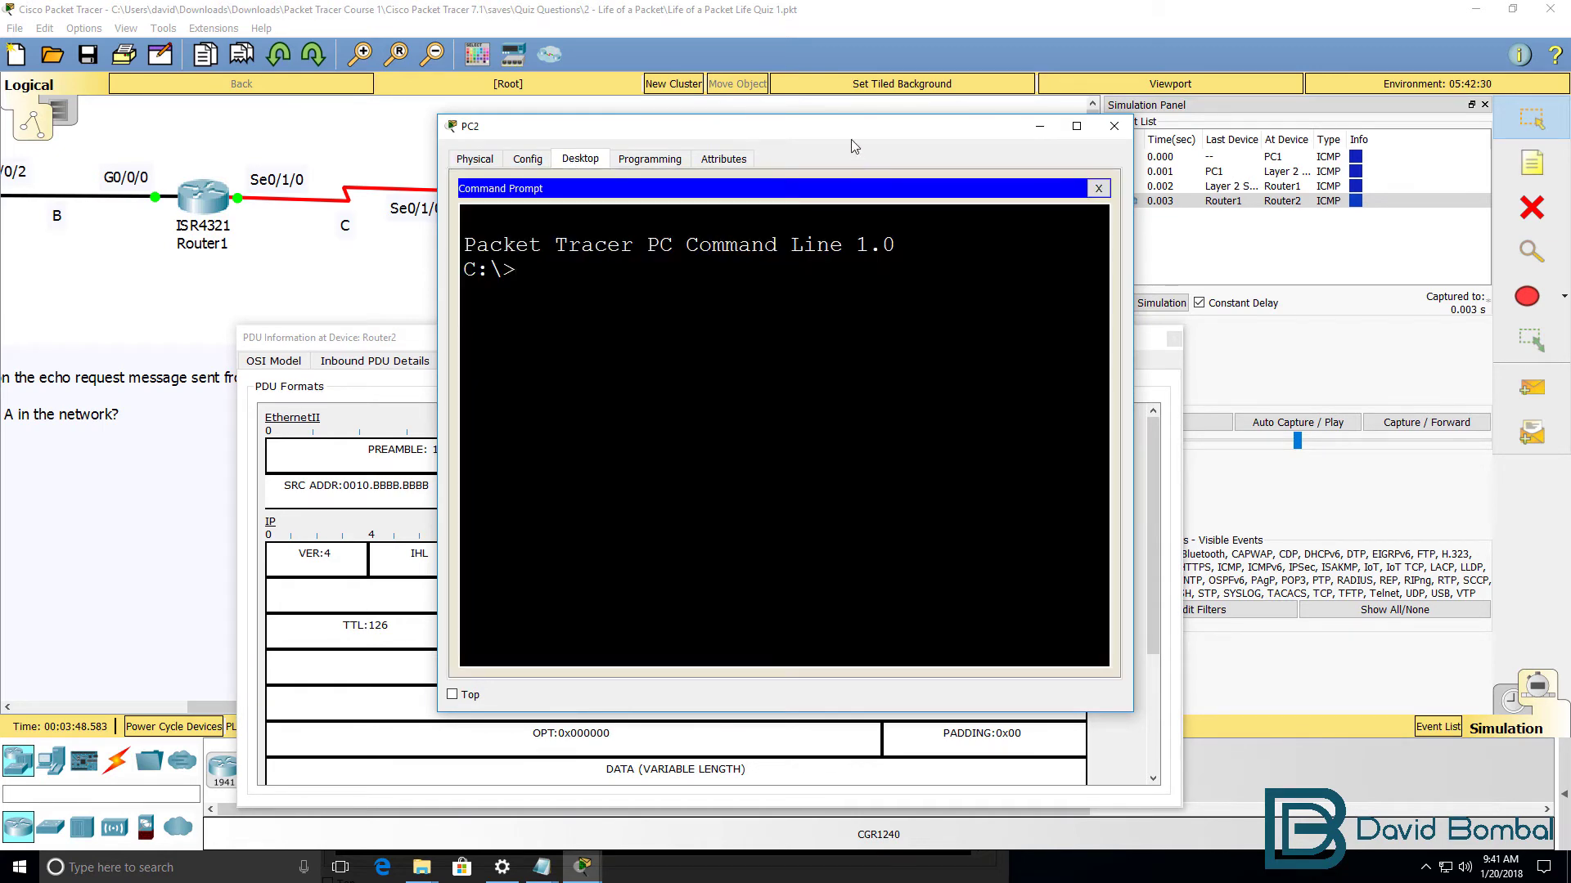
pyautogui.moveTo(852, 141); pyautogui.dragTo(1236, 229)
pyautogui.write('ipc')
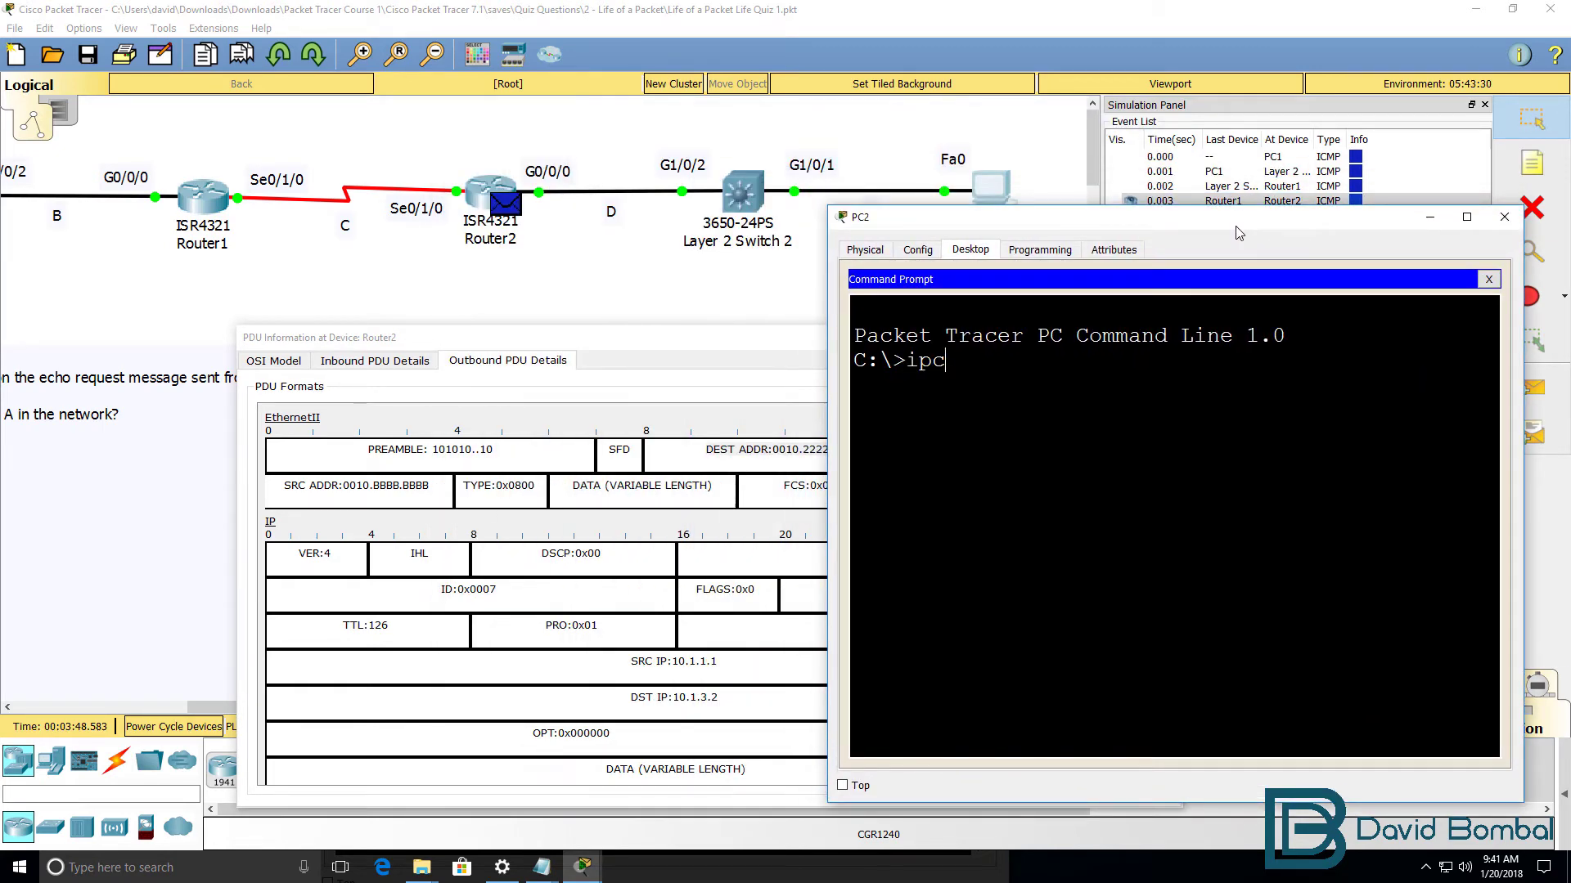
pyautogui.write('onfig')
pyautogui.press('Return')
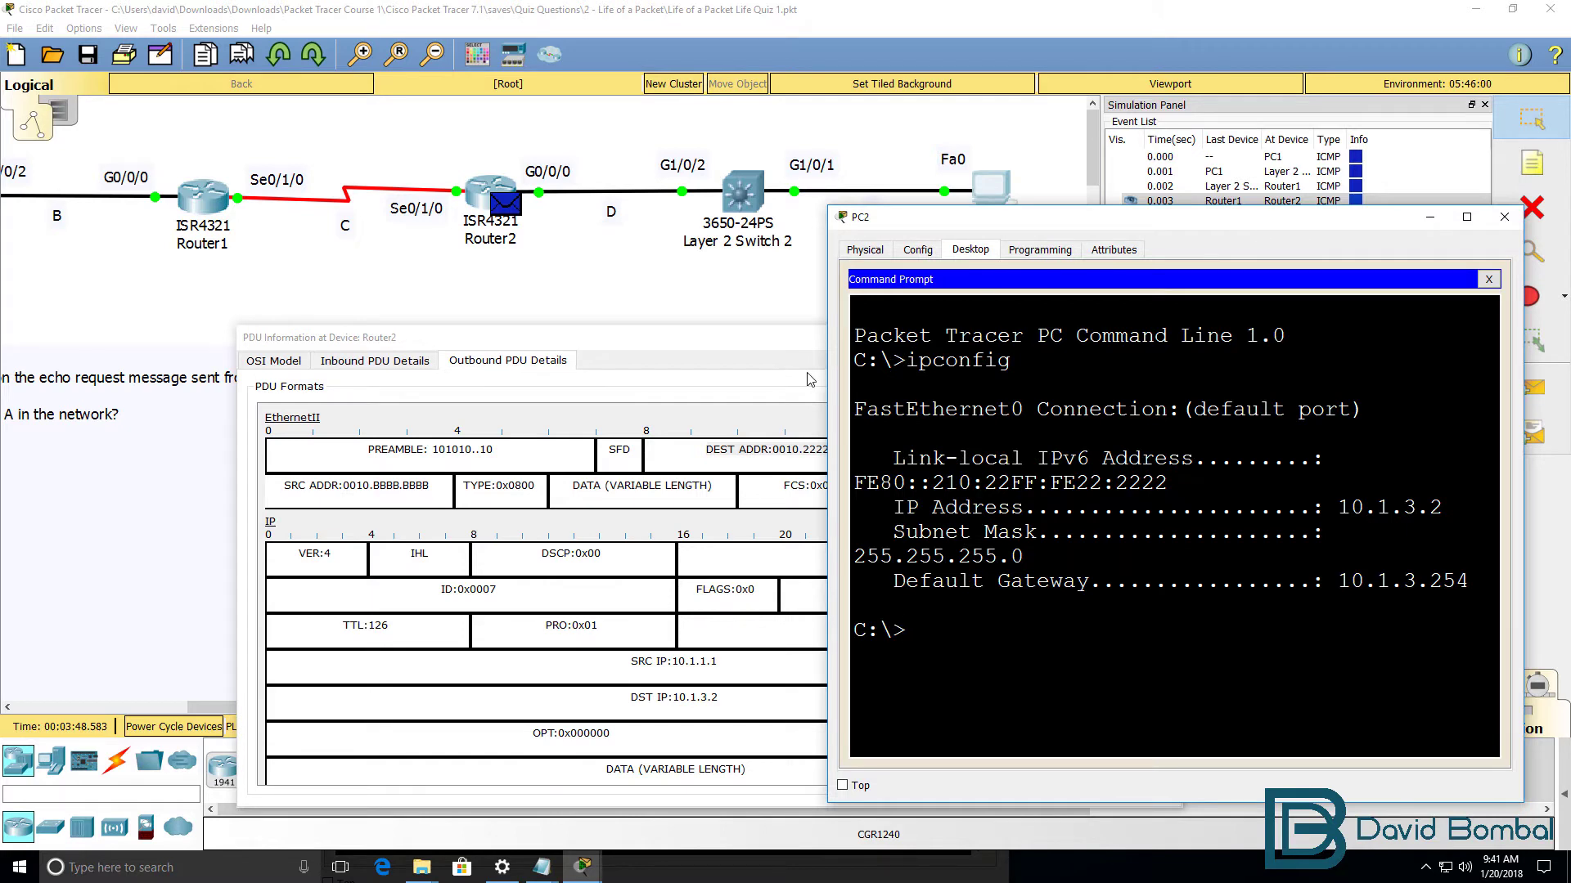
# Run ipconfig /all on PC2 and copy its physical address
pyautogui.moveTo(826, 381); pyautogui.dragTo(572, 416)
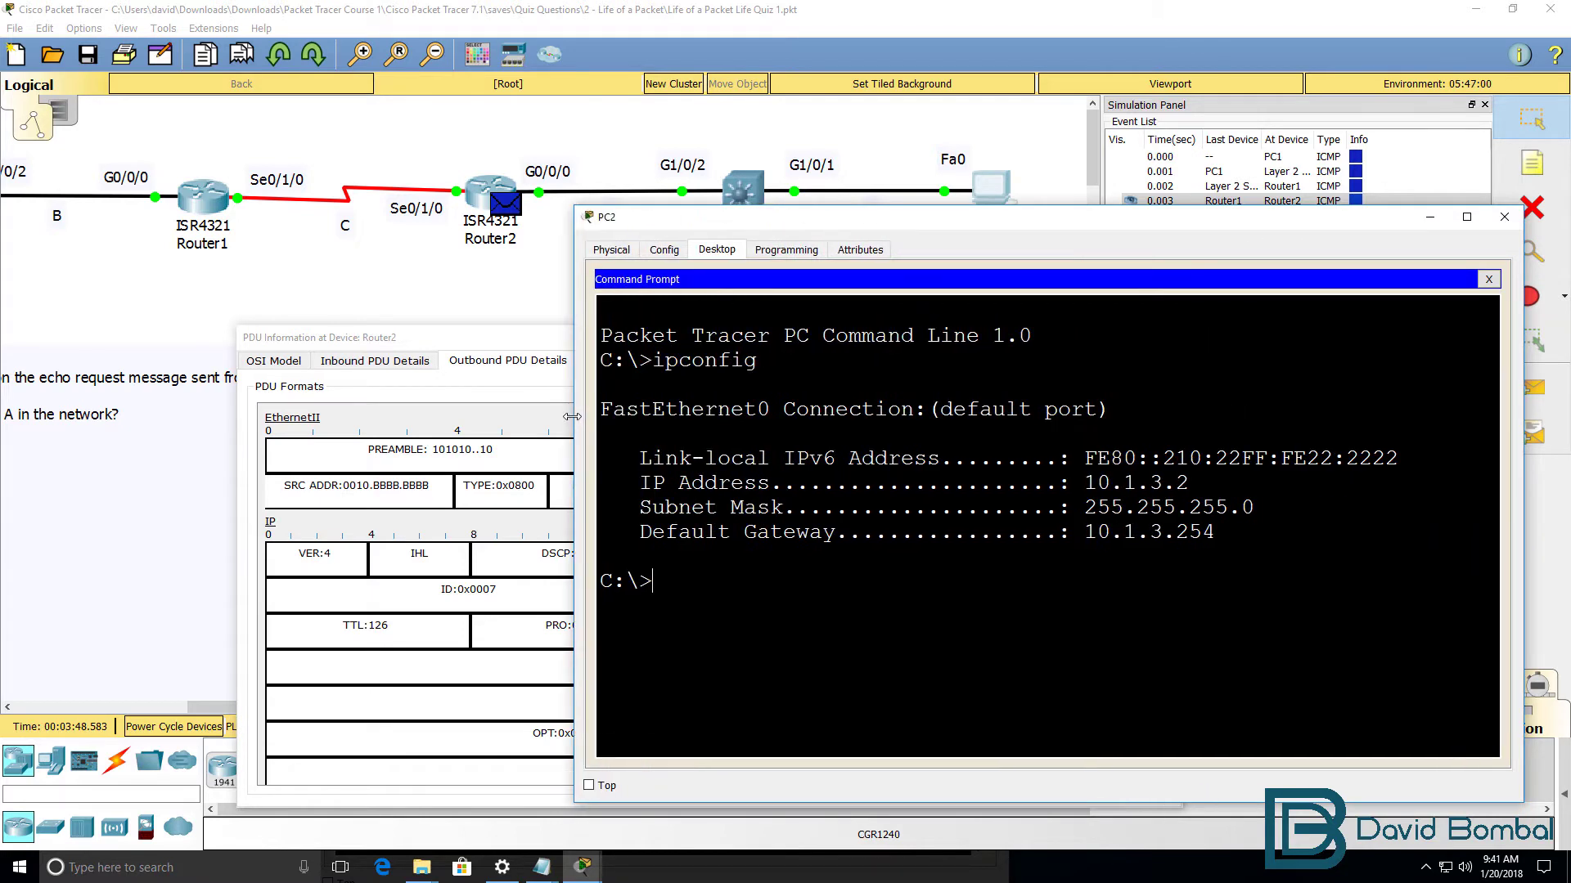
pyautogui.write('ipconfig /all')
pyautogui.press('Return')
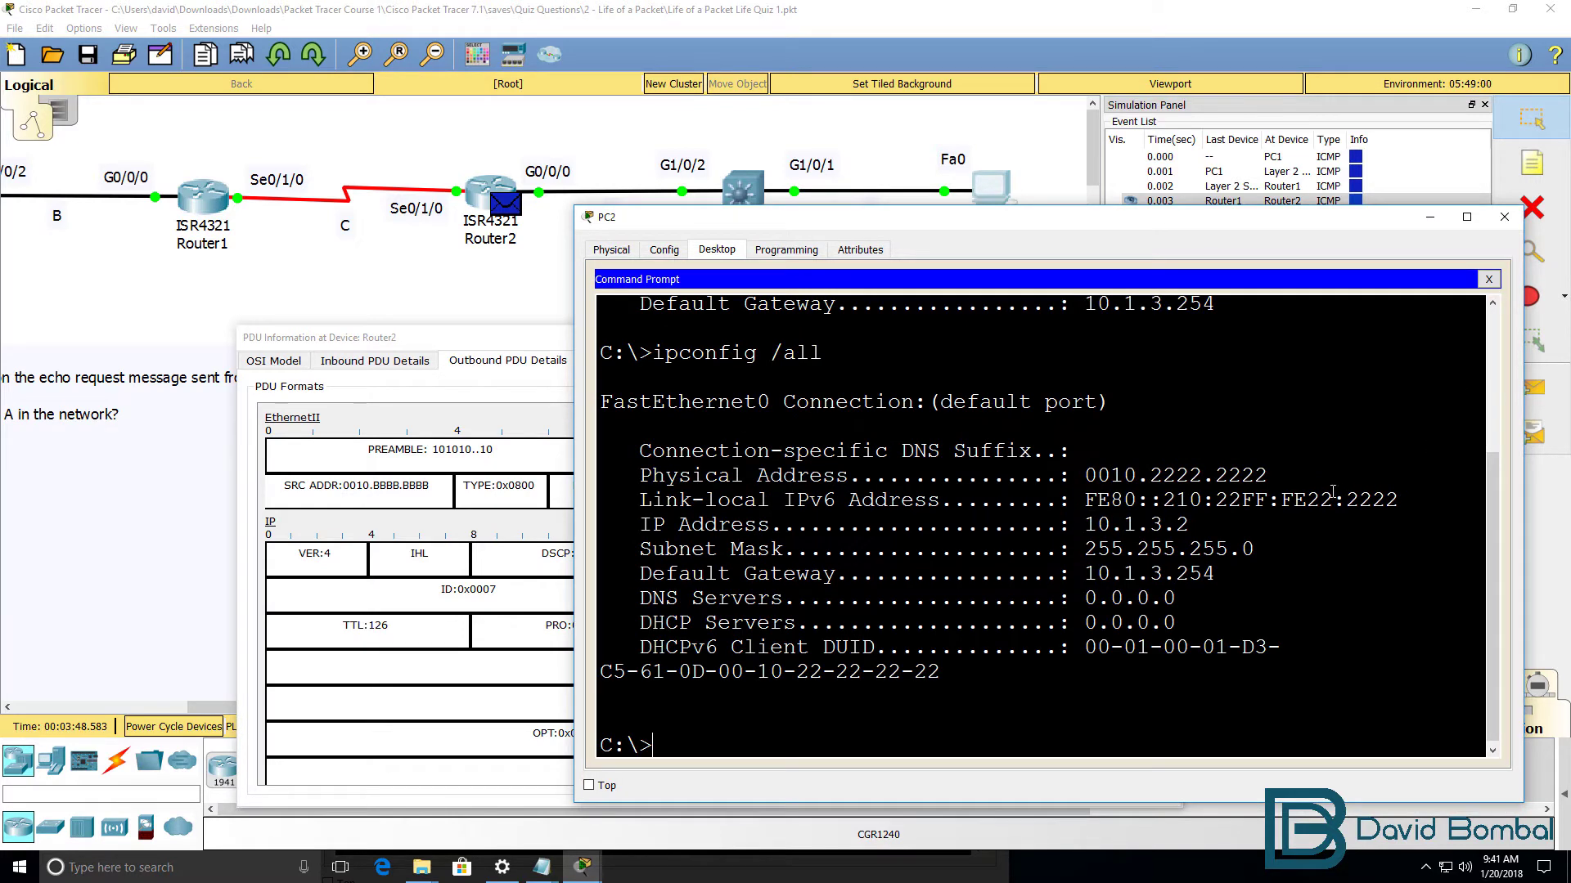
pyautogui.moveTo(1272, 476); pyautogui.dragTo(562, 470)
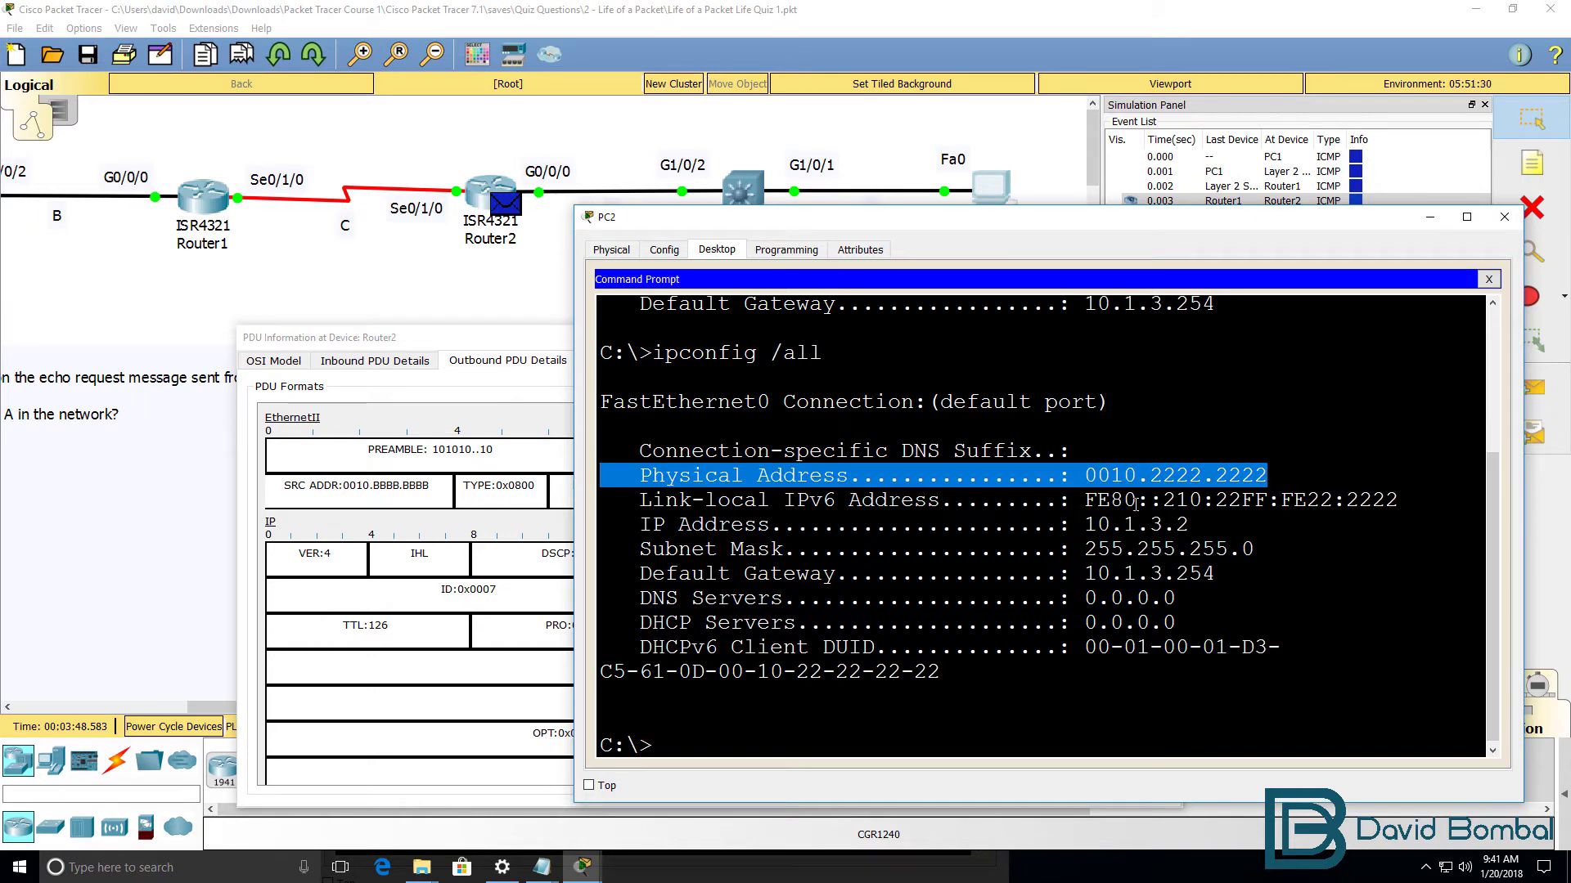
pyautogui.click(1203, 499)
pyautogui.moveTo(1083, 476); pyautogui.dragTo(1274, 489)
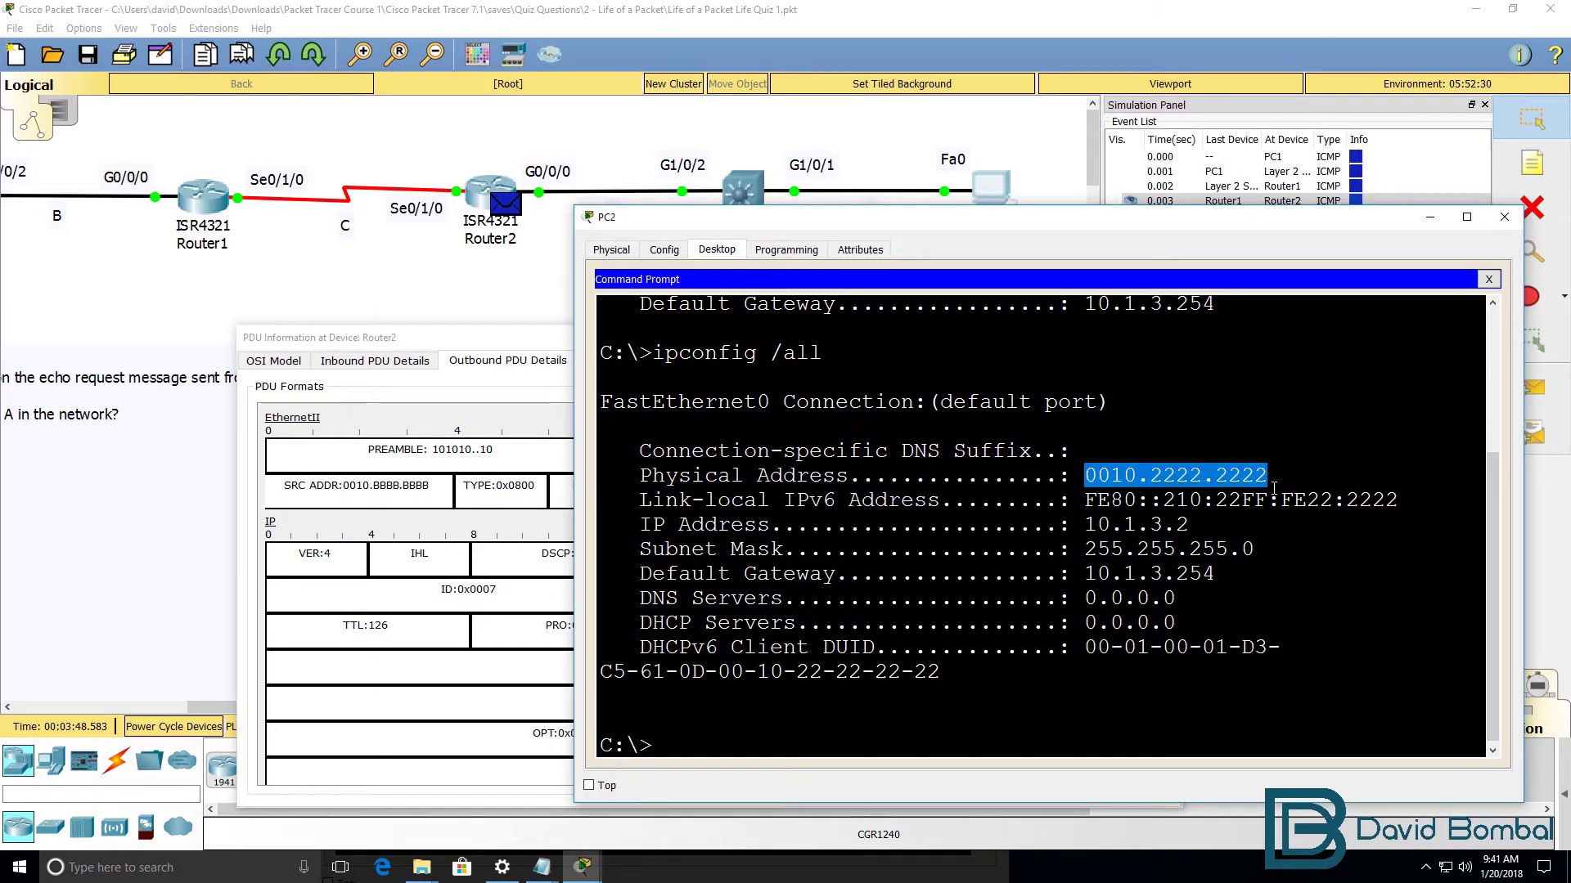
pyautogui.rightClick(1261, 481)
pyautogui.click(1286, 486)
# Switch to the Notepad answer list, enter 0010.2222.2222 as answer 9, and number the line above it 8
pyautogui.click(542, 867)
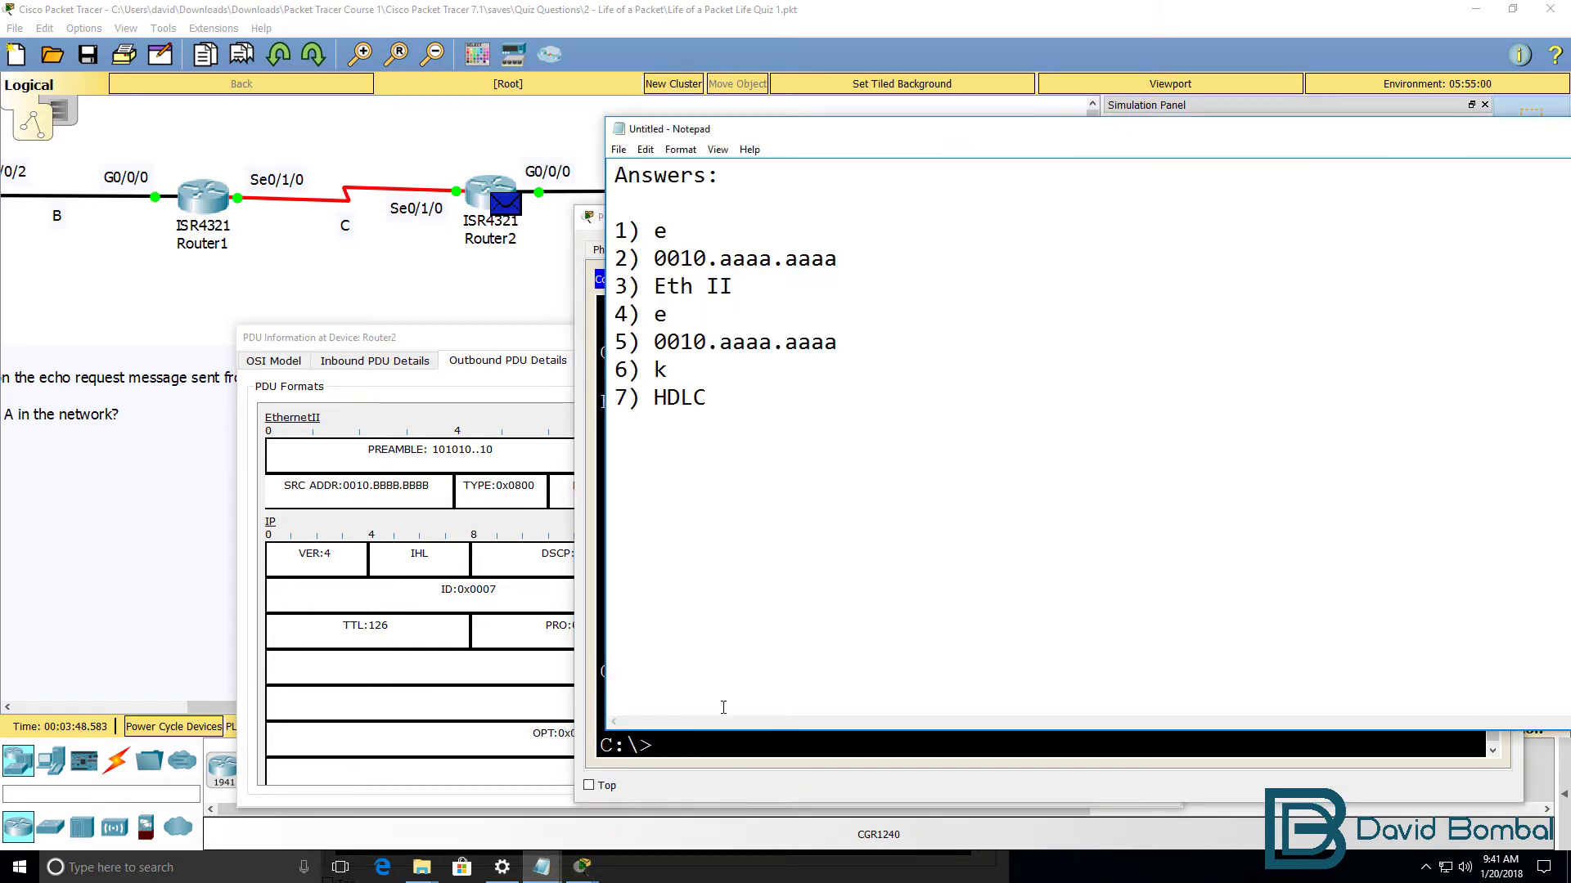
pyautogui.write('9)')
pyautogui.hotkey('ctrl', 'v')
pyautogui.click(629, 425)
pyautogui.write(')')
# Return to Packet Tracer to check question 8's options, and enter b as answer 8 in the Notepad list
pyautogui.hotkey('alt', 'Tab')
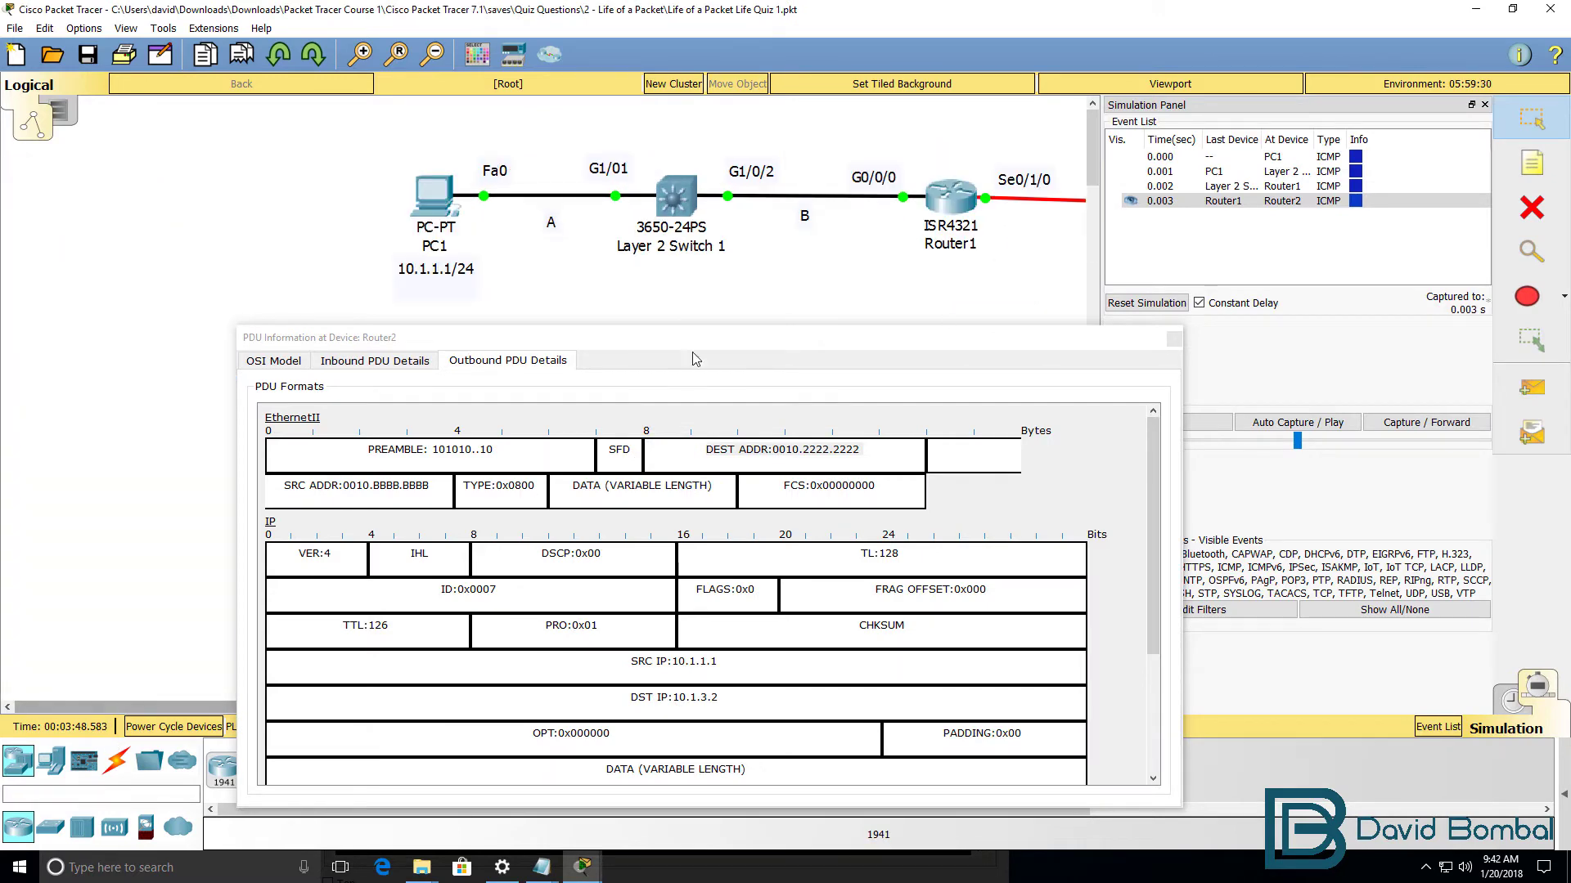
pyautogui.click(1173, 338)
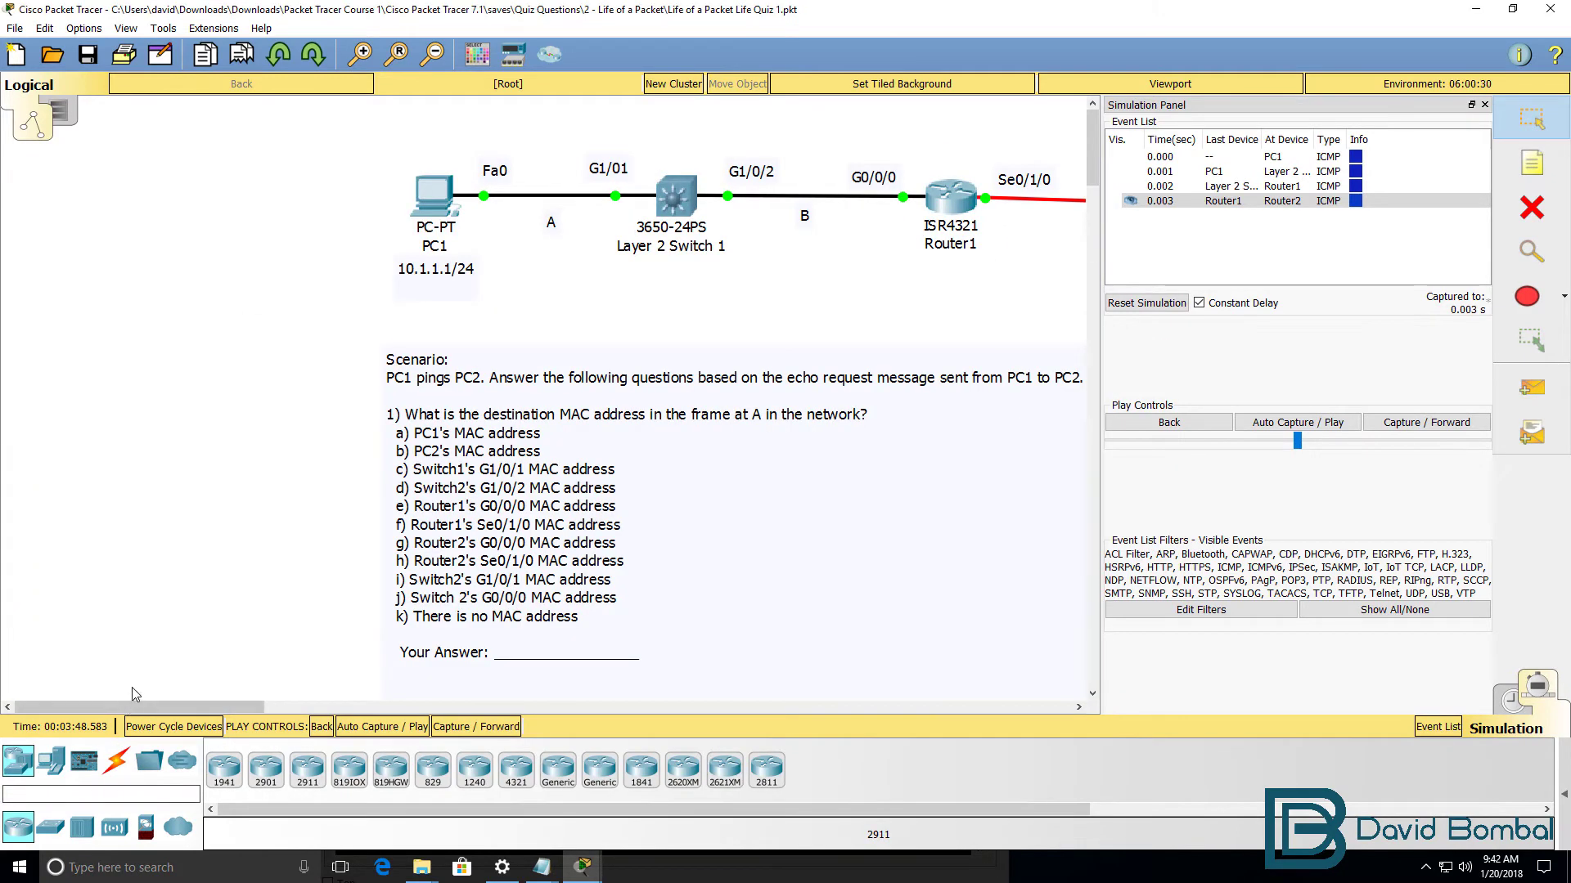
pyautogui.moveTo(139, 707); pyautogui.dragTo(199, 722)
pyautogui.moveTo(1093, 139); pyautogui.dragTo(1100, 347)
pyautogui.moveTo(541, 867)
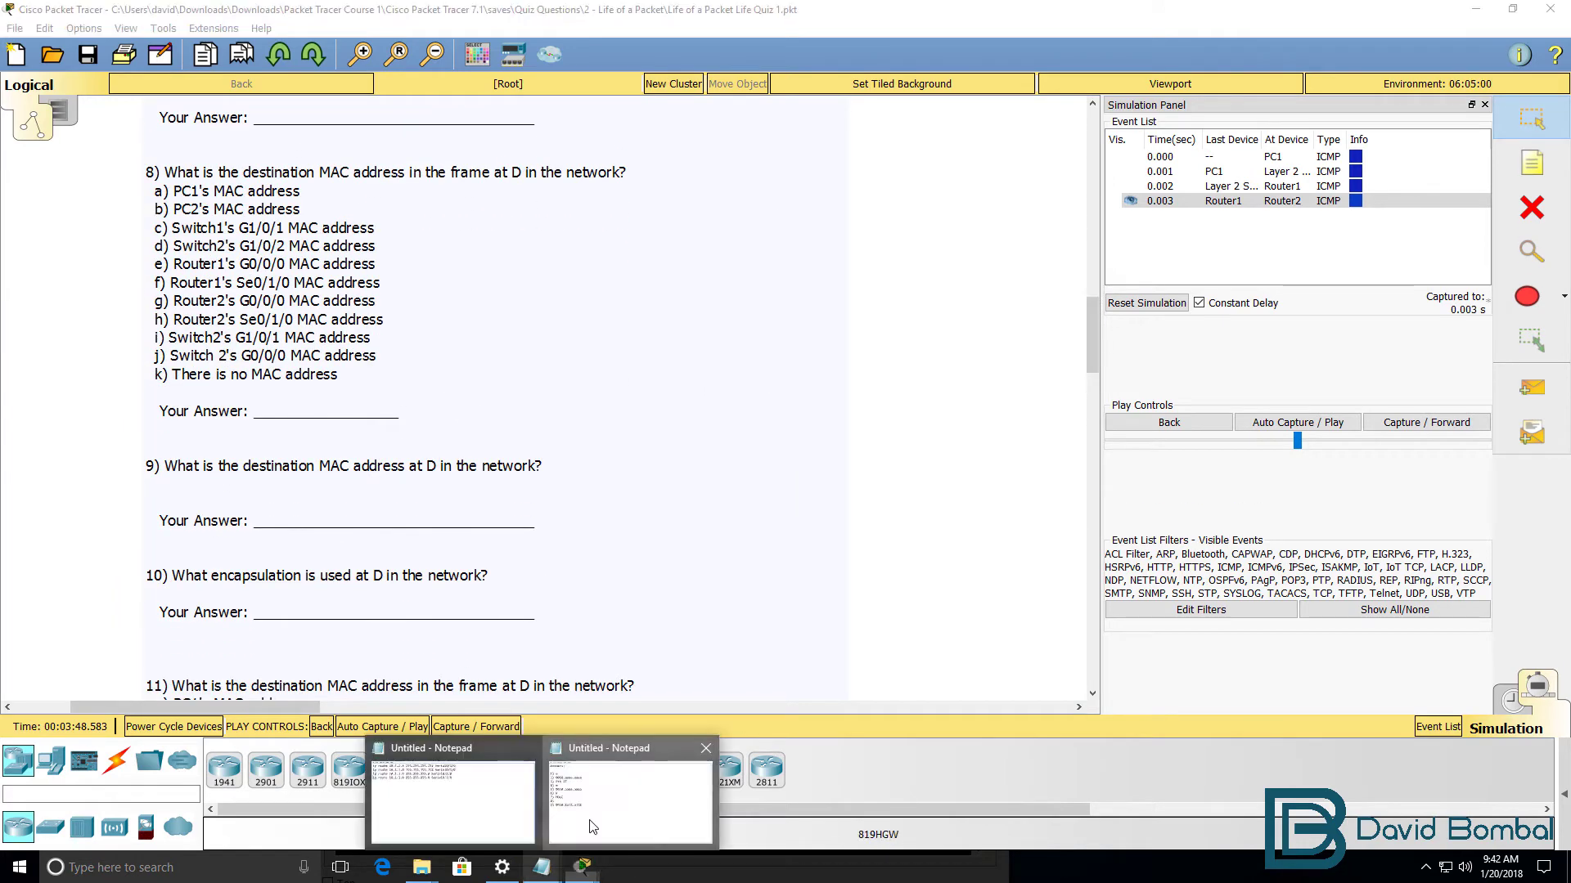
pyautogui.click(610, 785)
pyautogui.write('b')
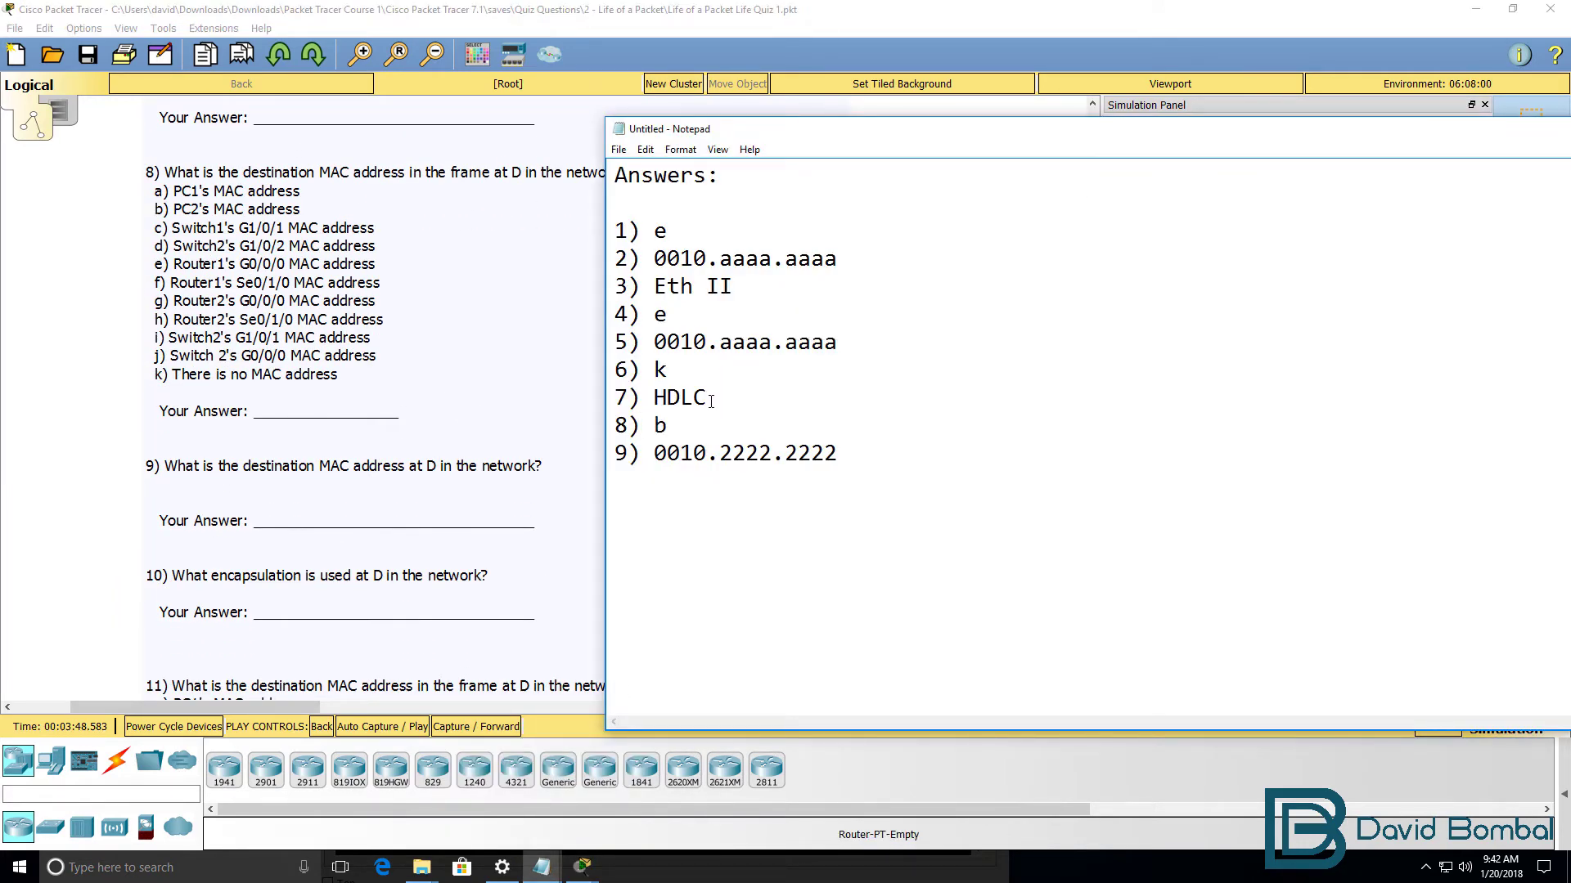
pyautogui.moveTo(711, 137); pyautogui.dragTo(890, 168)
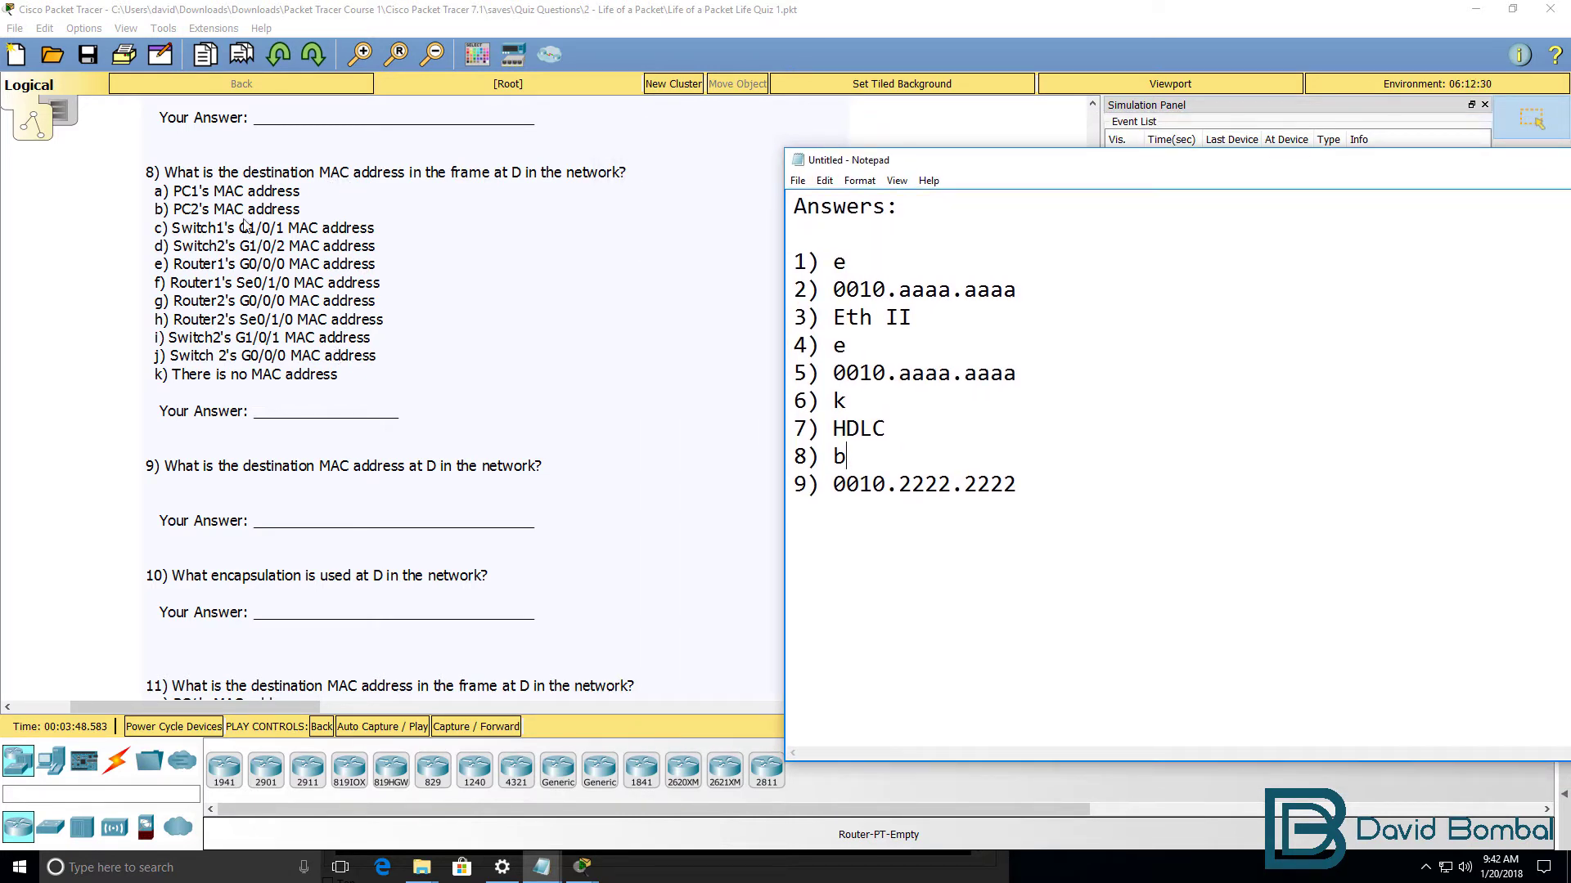
# Add a line numbered 10) below answer 9 in the answer list
pyautogui.moveTo(1033, 477); pyautogui.dragTo(795, 484)
pyautogui.click(839, 505)
pyautogui.write('19')
pyautogui.press('BackSpace')
pyautogui.write('0)')
# Switch to Packet Tracer and examine the encapsulation in the outbound PDU details of the packet at Router2
pyautogui.click(1019, 26)
pyautogui.moveTo(1098, 313); pyautogui.dragTo(1104, 125)
pyautogui.click(1010, 212)
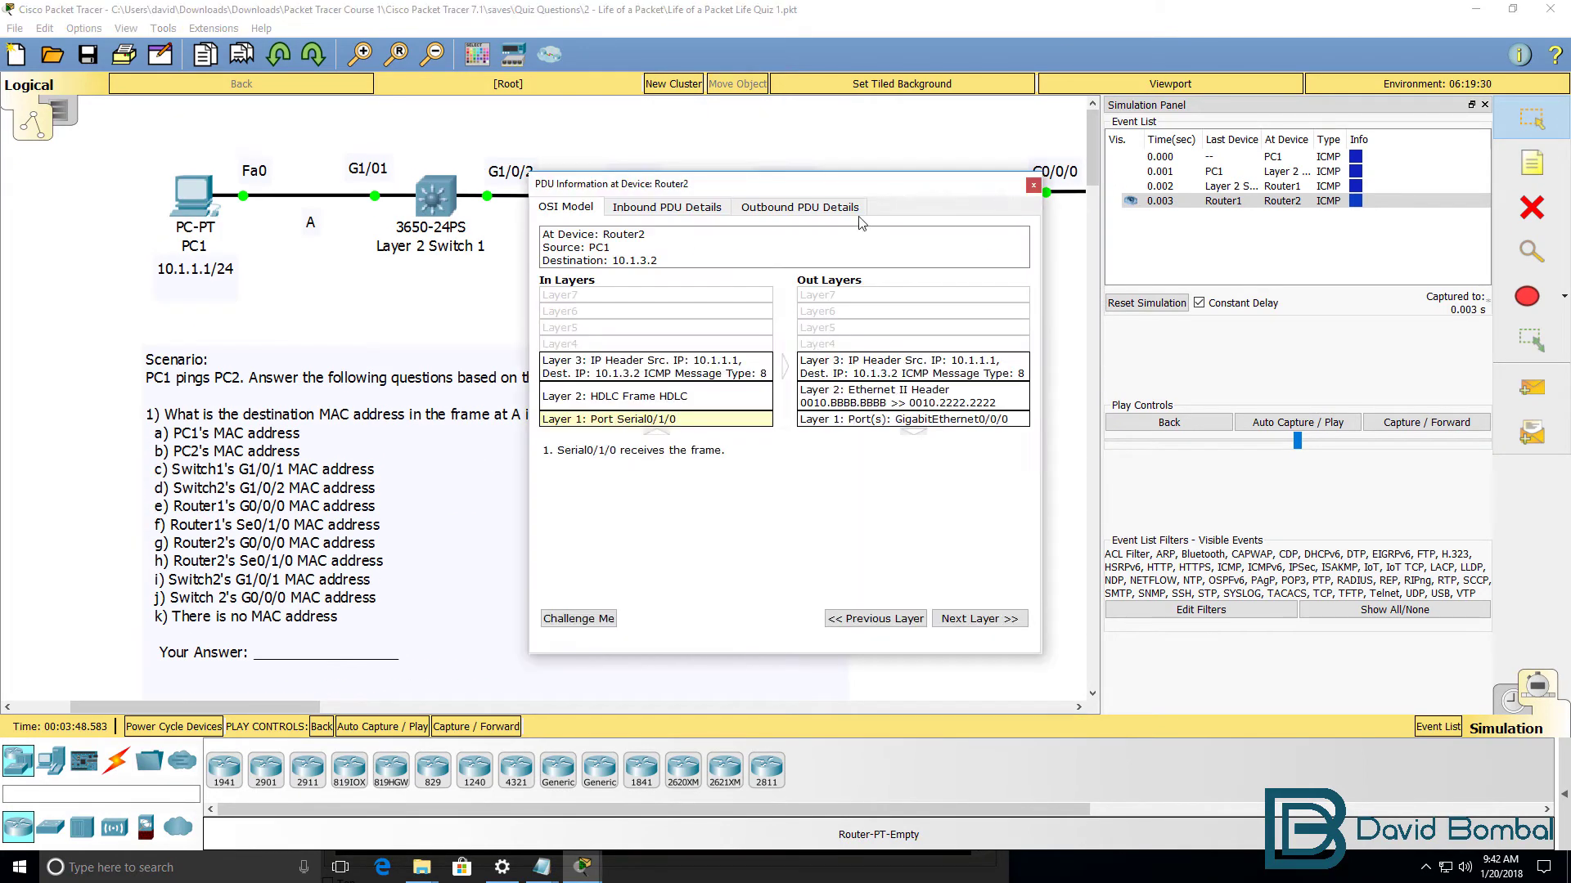
pyautogui.click(802, 209)
pyautogui.moveTo(1041, 378); pyautogui.dragTo(1433, 382)
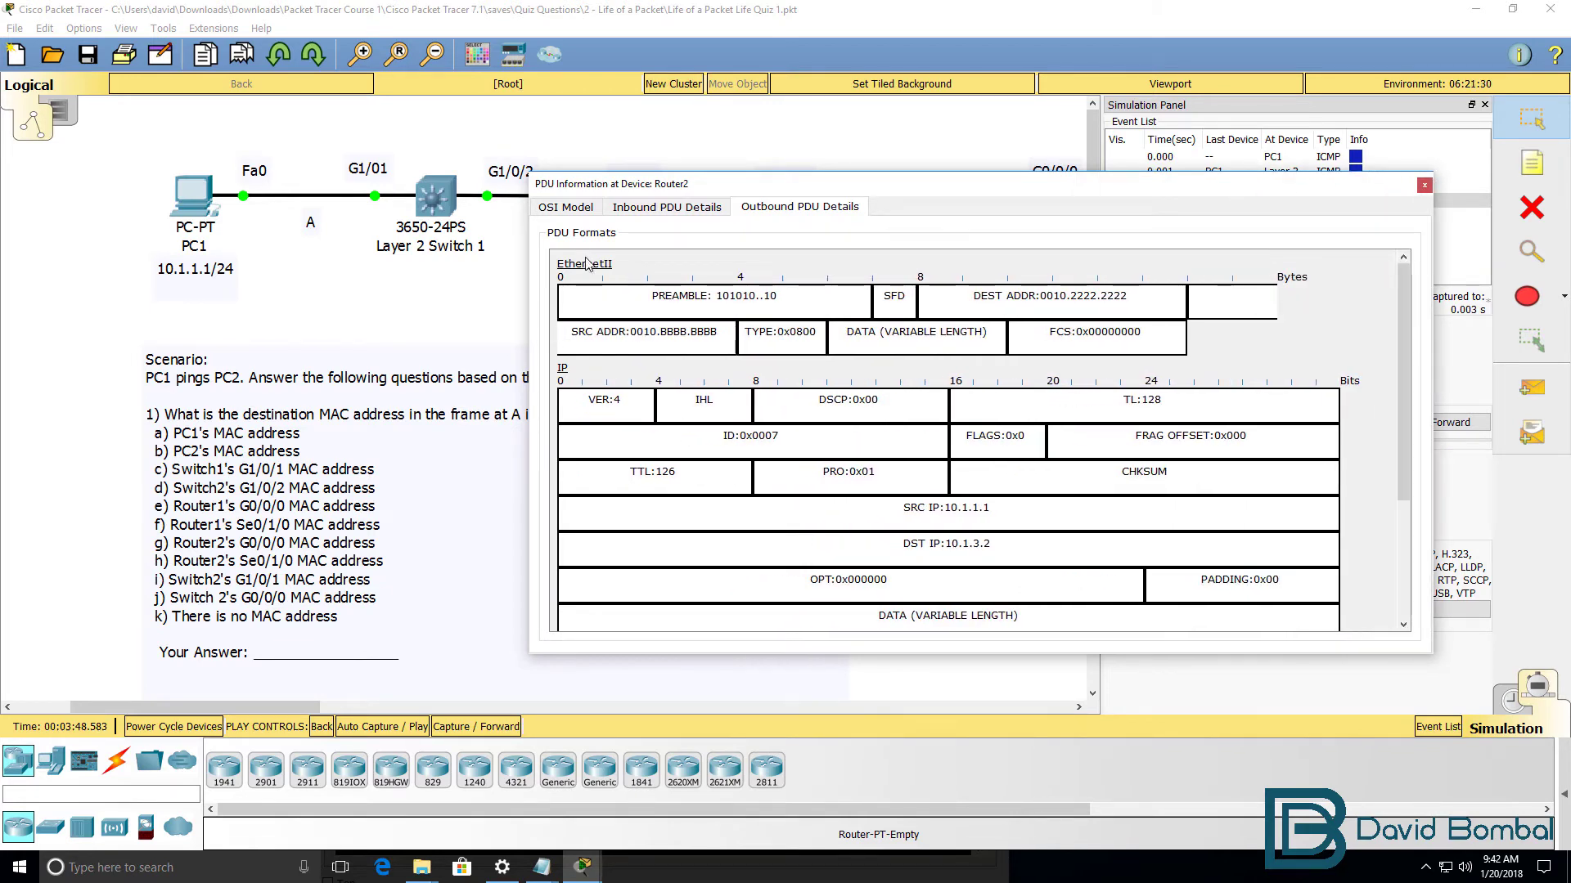
pyautogui.moveTo(828, 191); pyautogui.dragTo(731, 306)
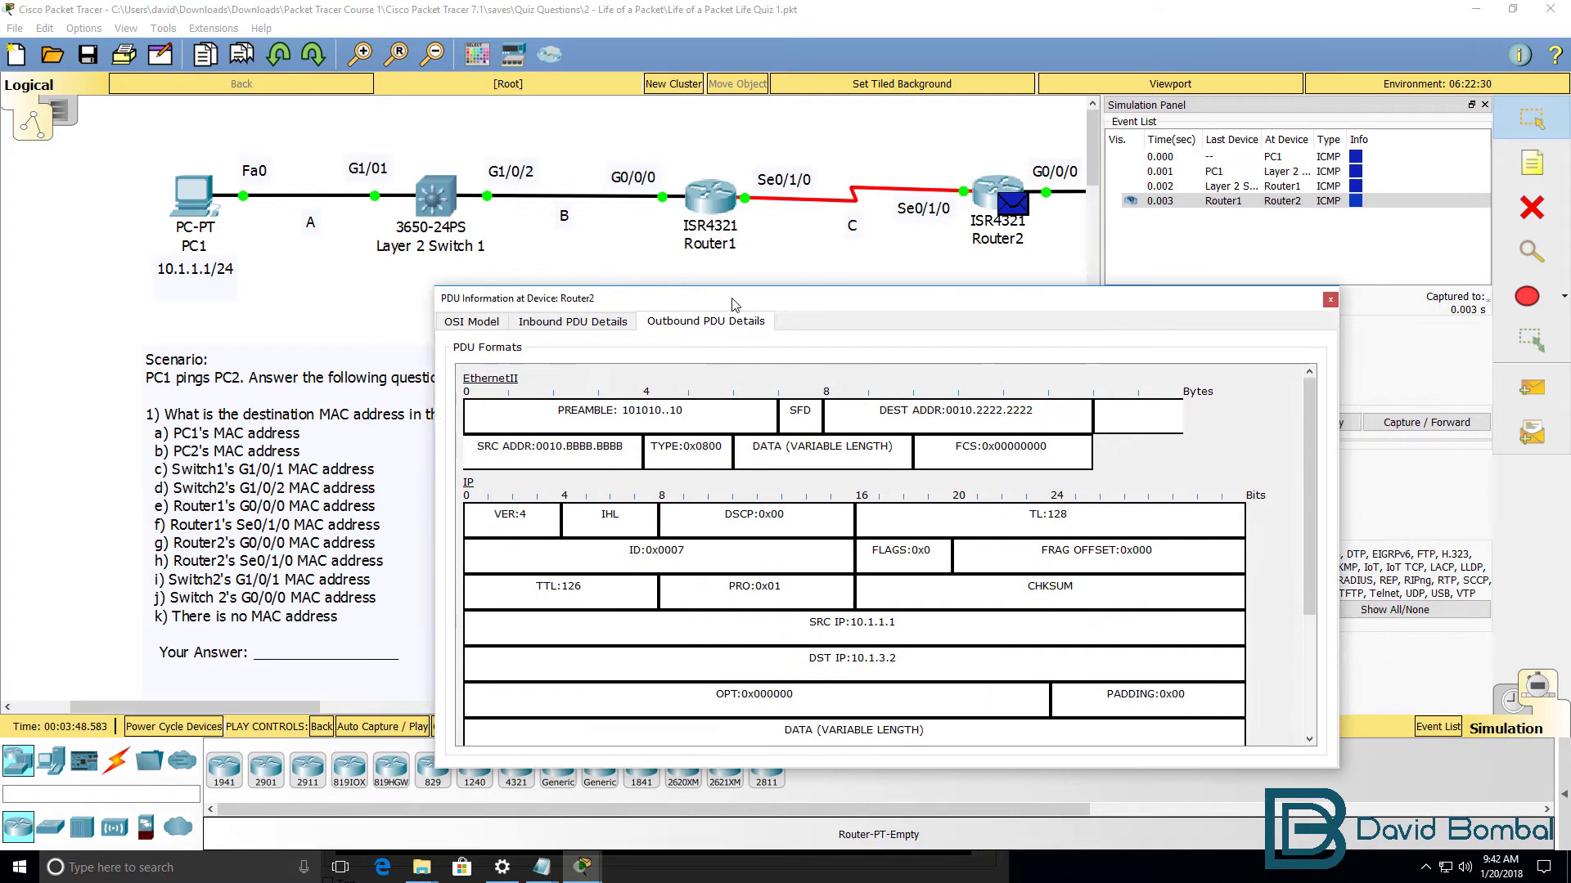
# Switch to Notepad and enter Eth II as answer 10
pyautogui.hotkey('alt', 'Tab')
pyautogui.write('Eh')
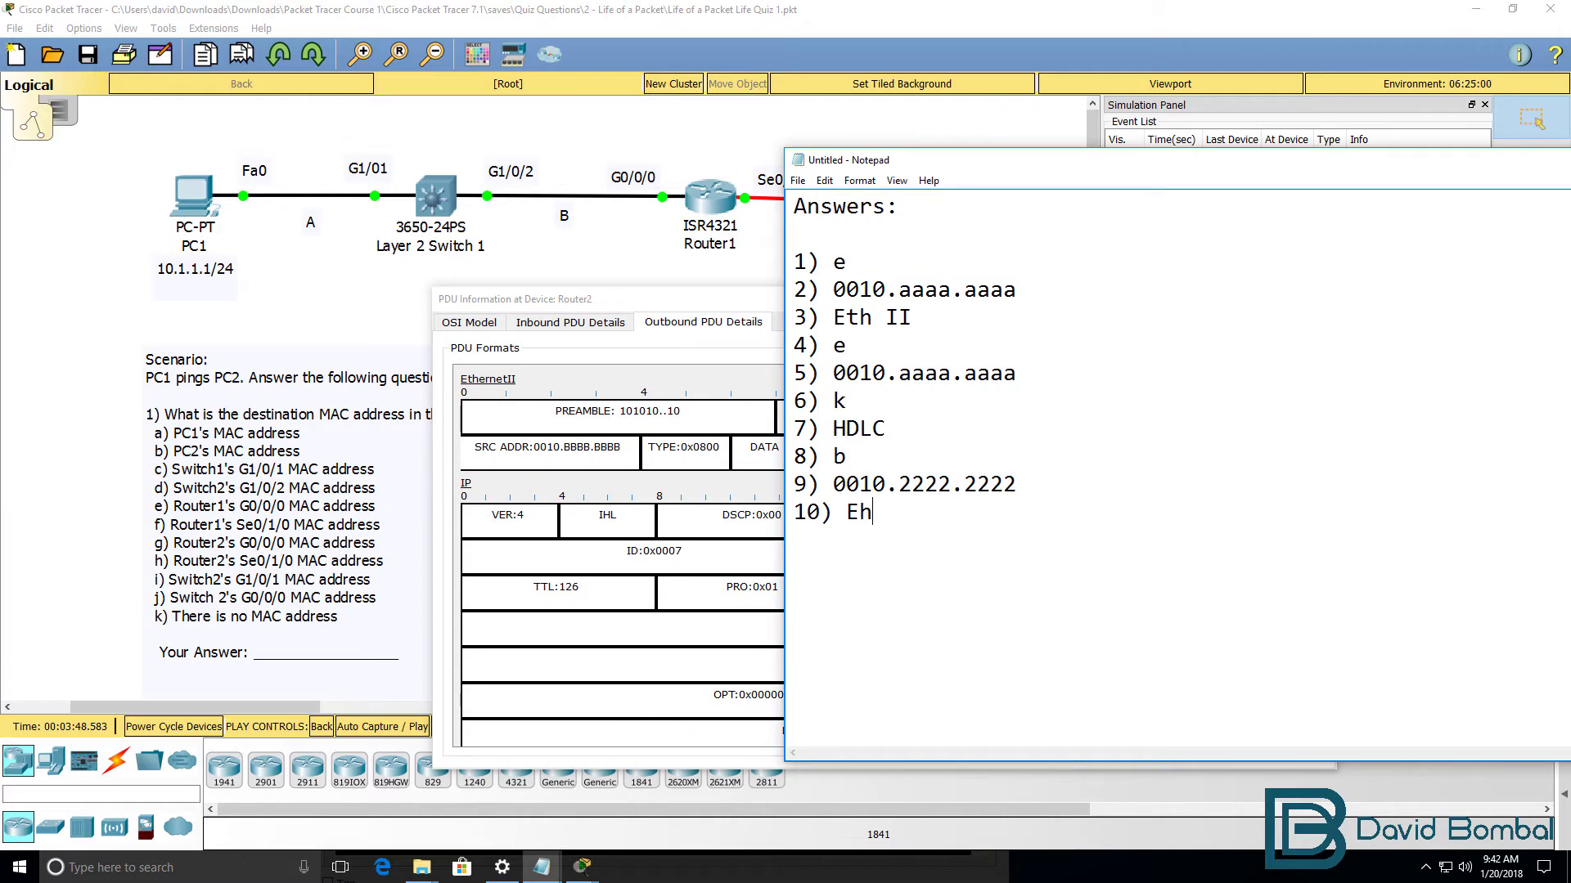
pyautogui.press('BackSpace')
pyautogui.press('BackSpace')
pyautogui.write('th II')
# Return to Packet Tracer, close Router2's PDU information, and advance the simulation by one event
pyautogui.hotkey('alt', 'Tab')
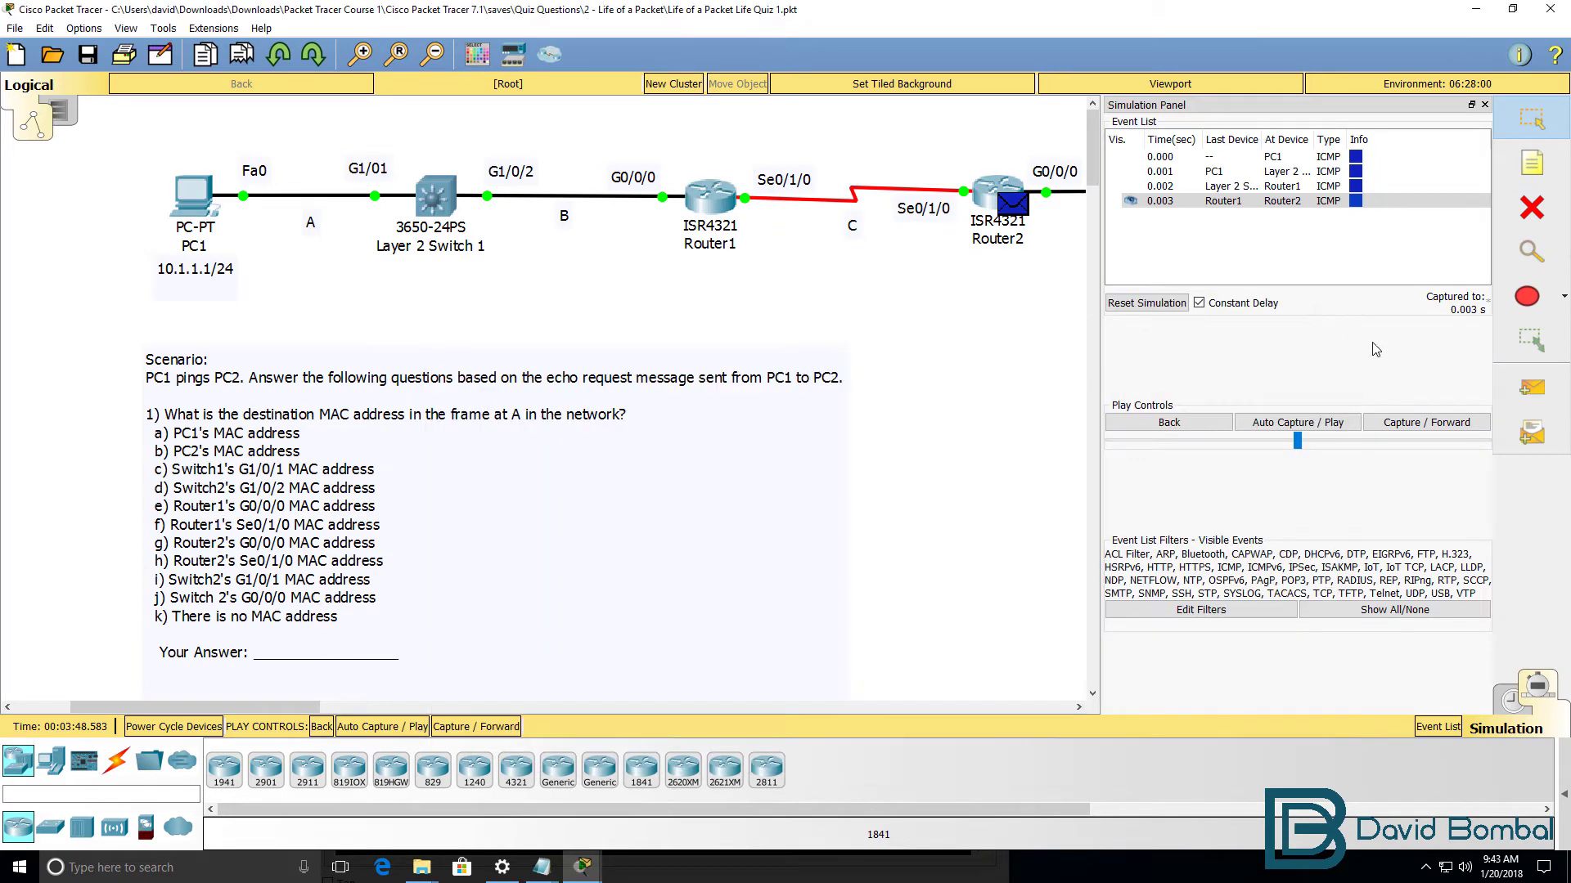
pyautogui.click(1327, 301)
pyautogui.click(1406, 427)
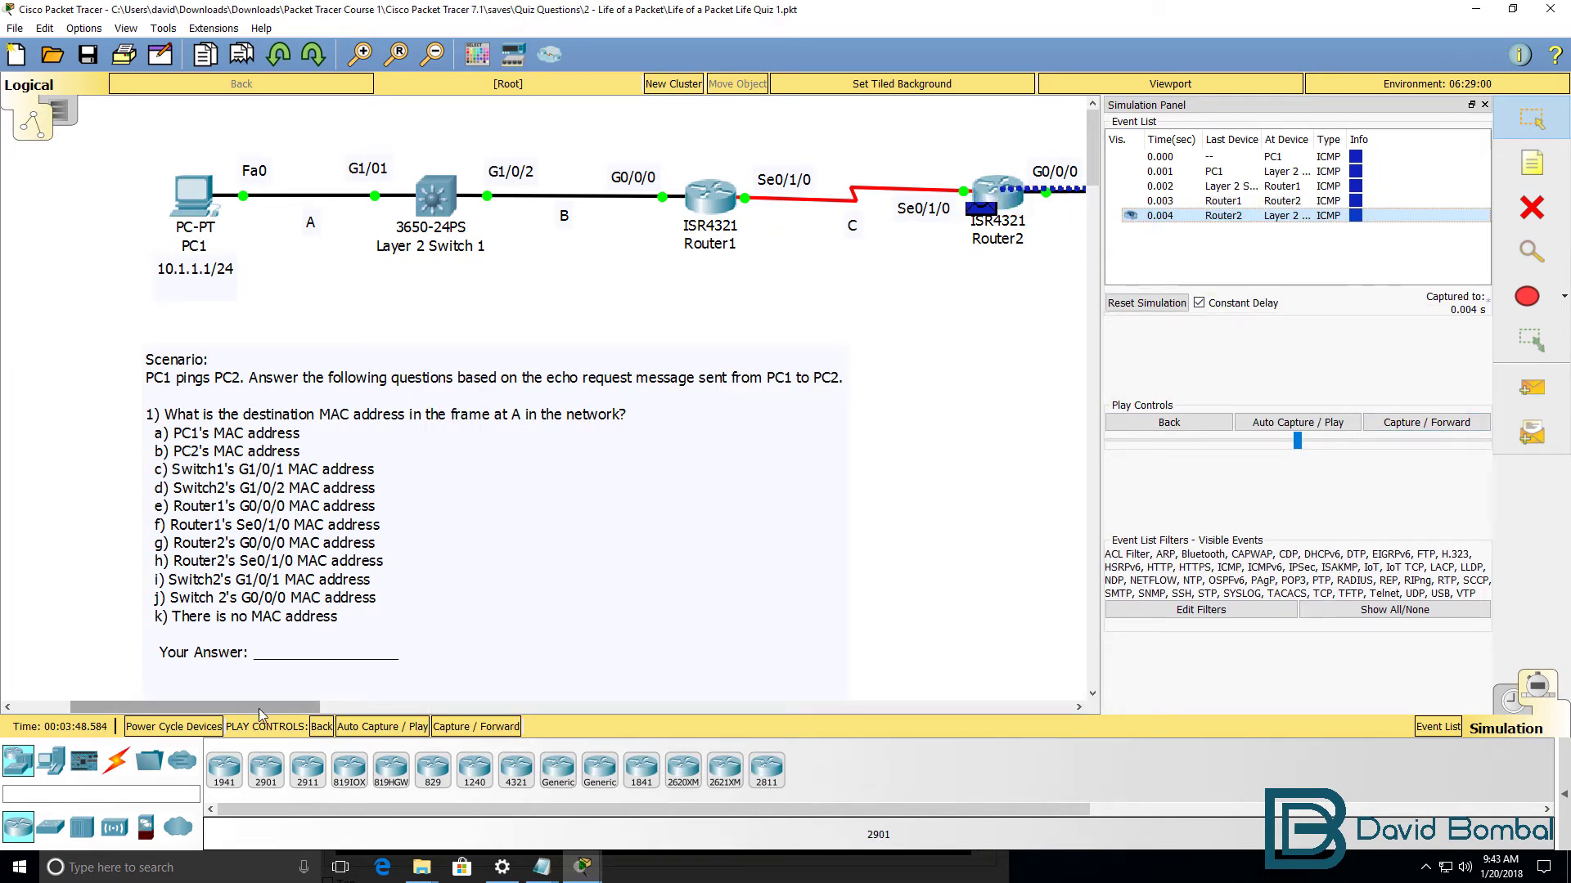
pyautogui.moveTo(259, 708); pyautogui.dragTo(383, 706)
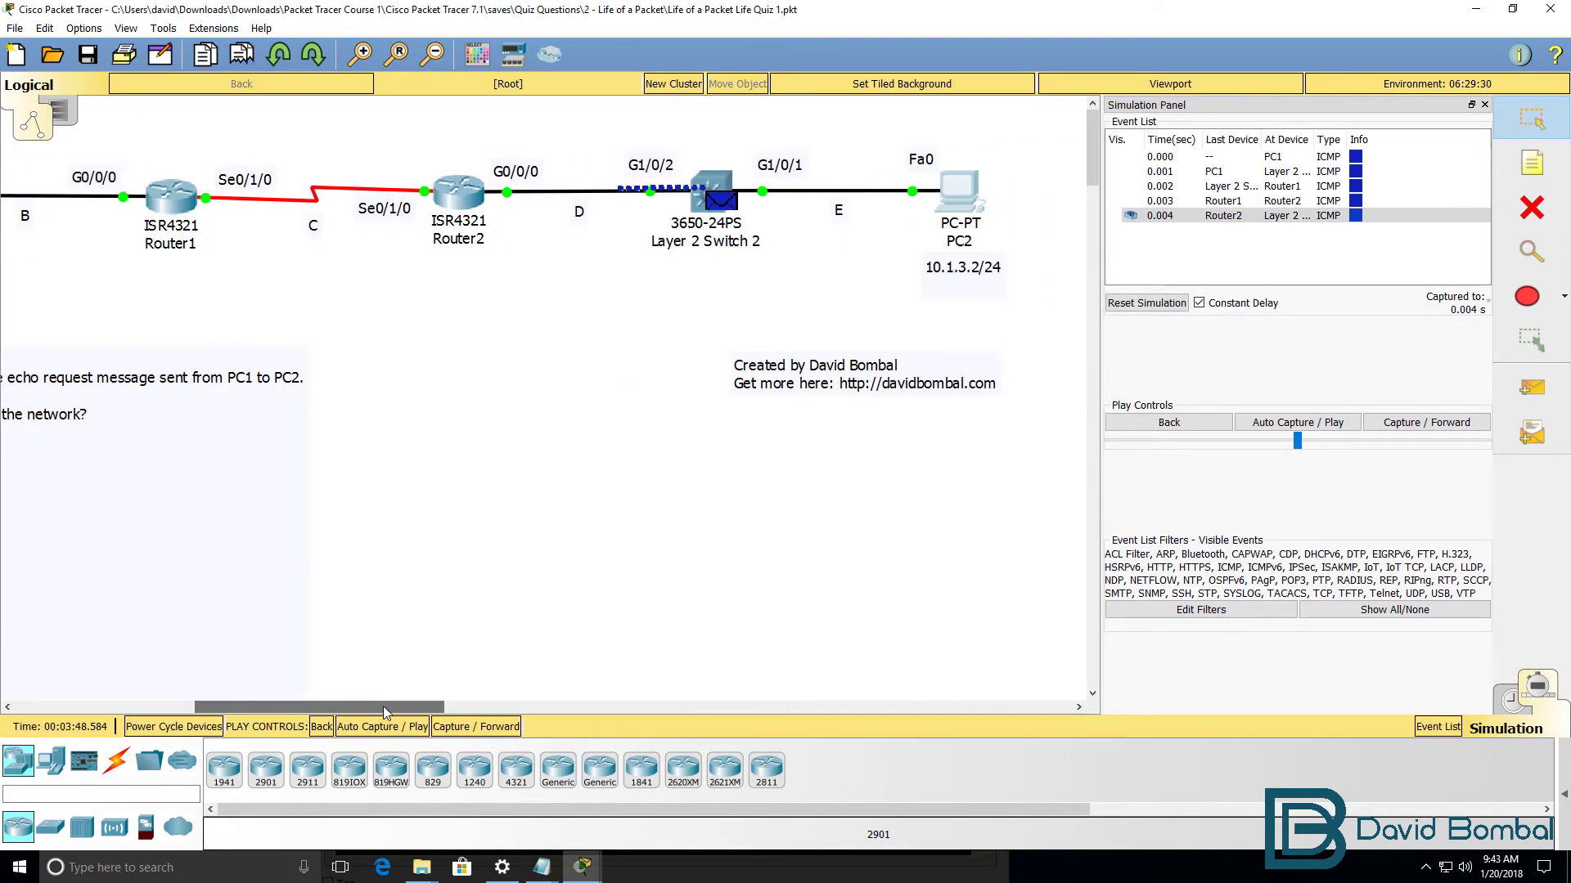
# Examine the destination MAC address in the inbound PDU details of the packet at Layer 2 Switch 2
pyautogui.click(723, 204)
pyautogui.moveTo(724, 200); pyautogui.dragTo(739, 342)
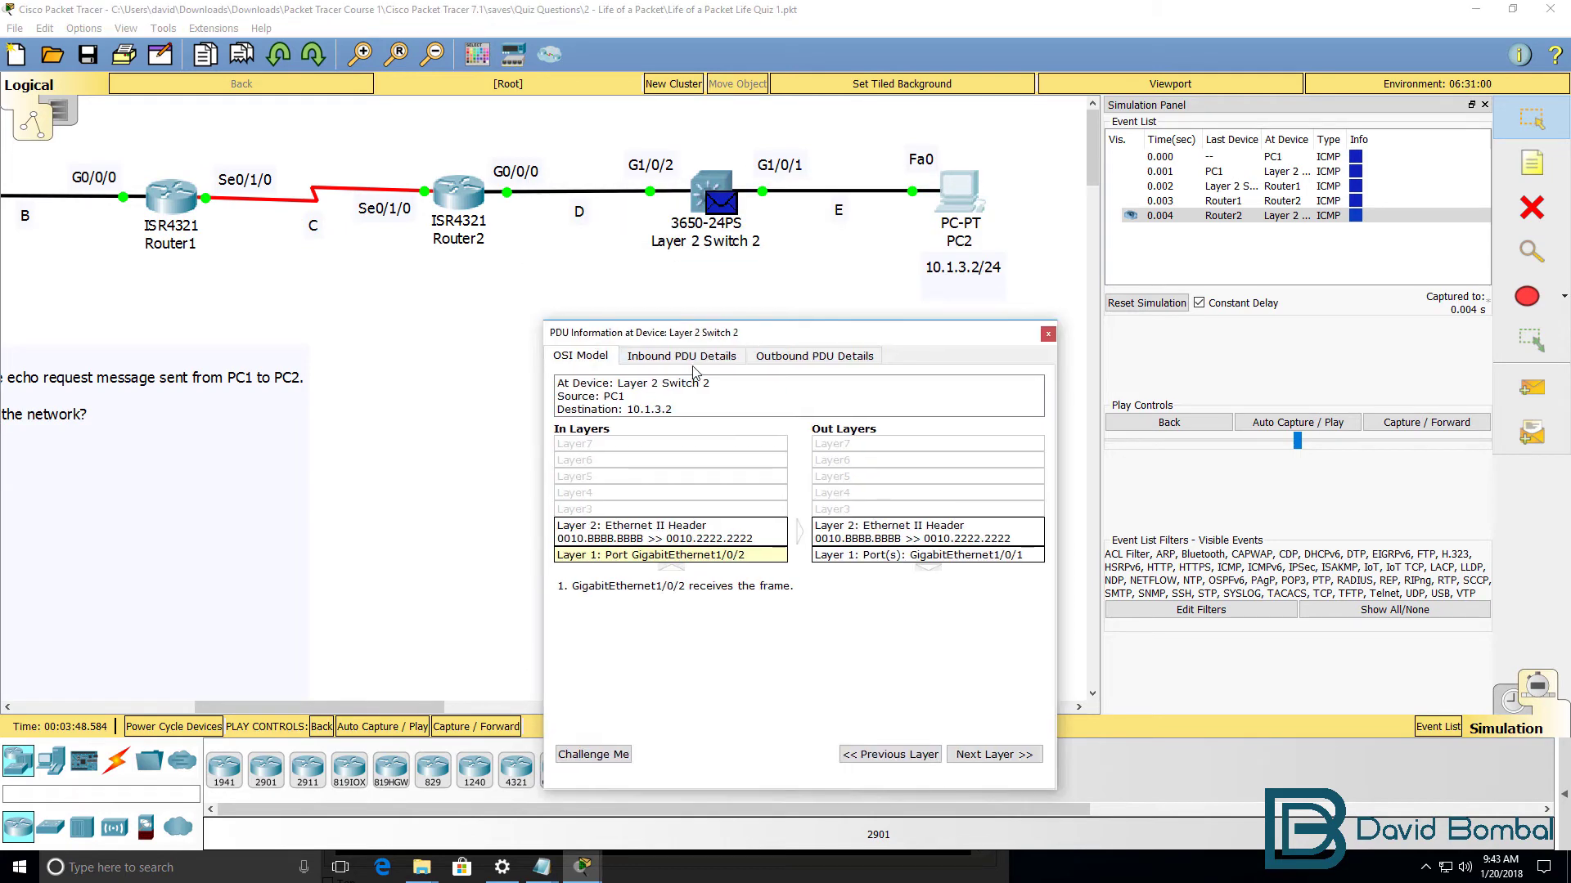
pyautogui.click(692, 357)
pyautogui.moveTo(540, 473); pyautogui.dragTo(69, 468)
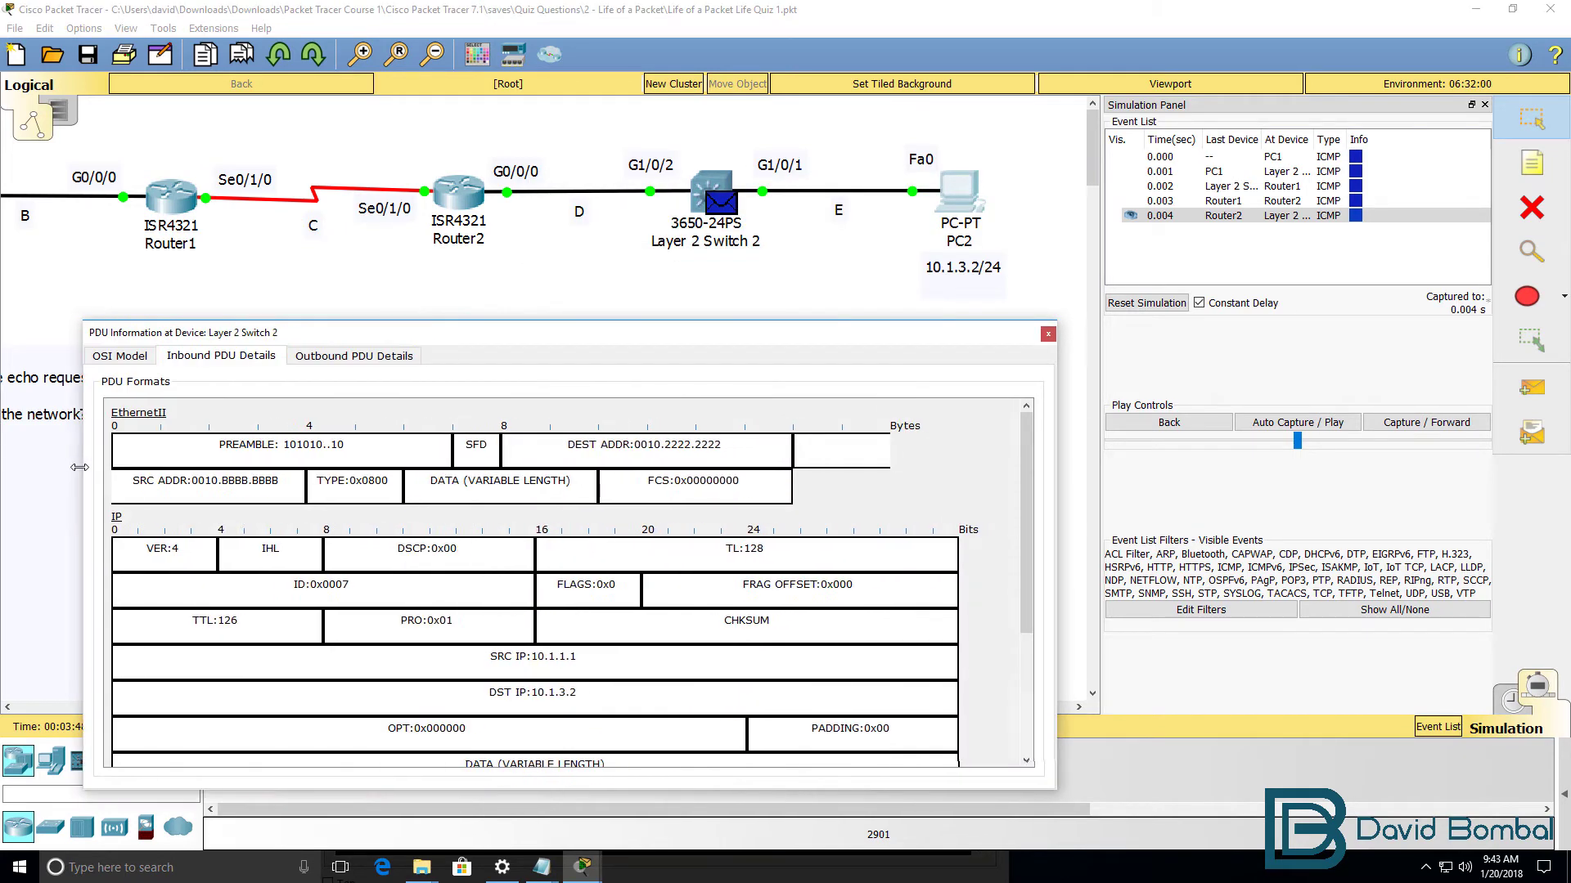
pyautogui.moveTo(724, 444); pyautogui.dragTo(481, 444)
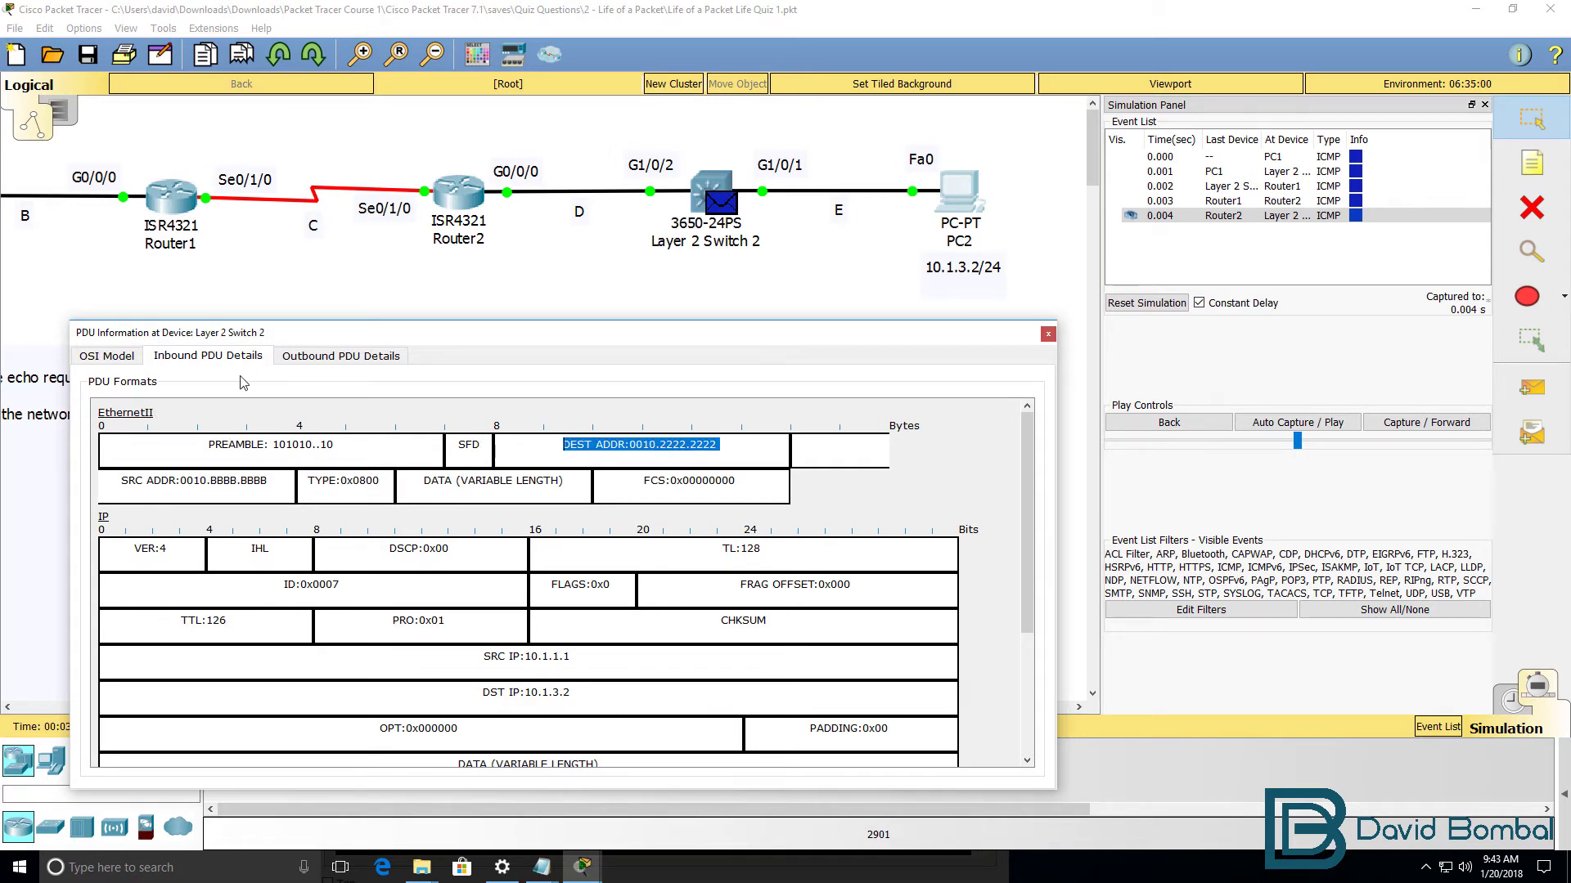
pyautogui.moveTo(297, 342); pyautogui.dragTo(724, 333)
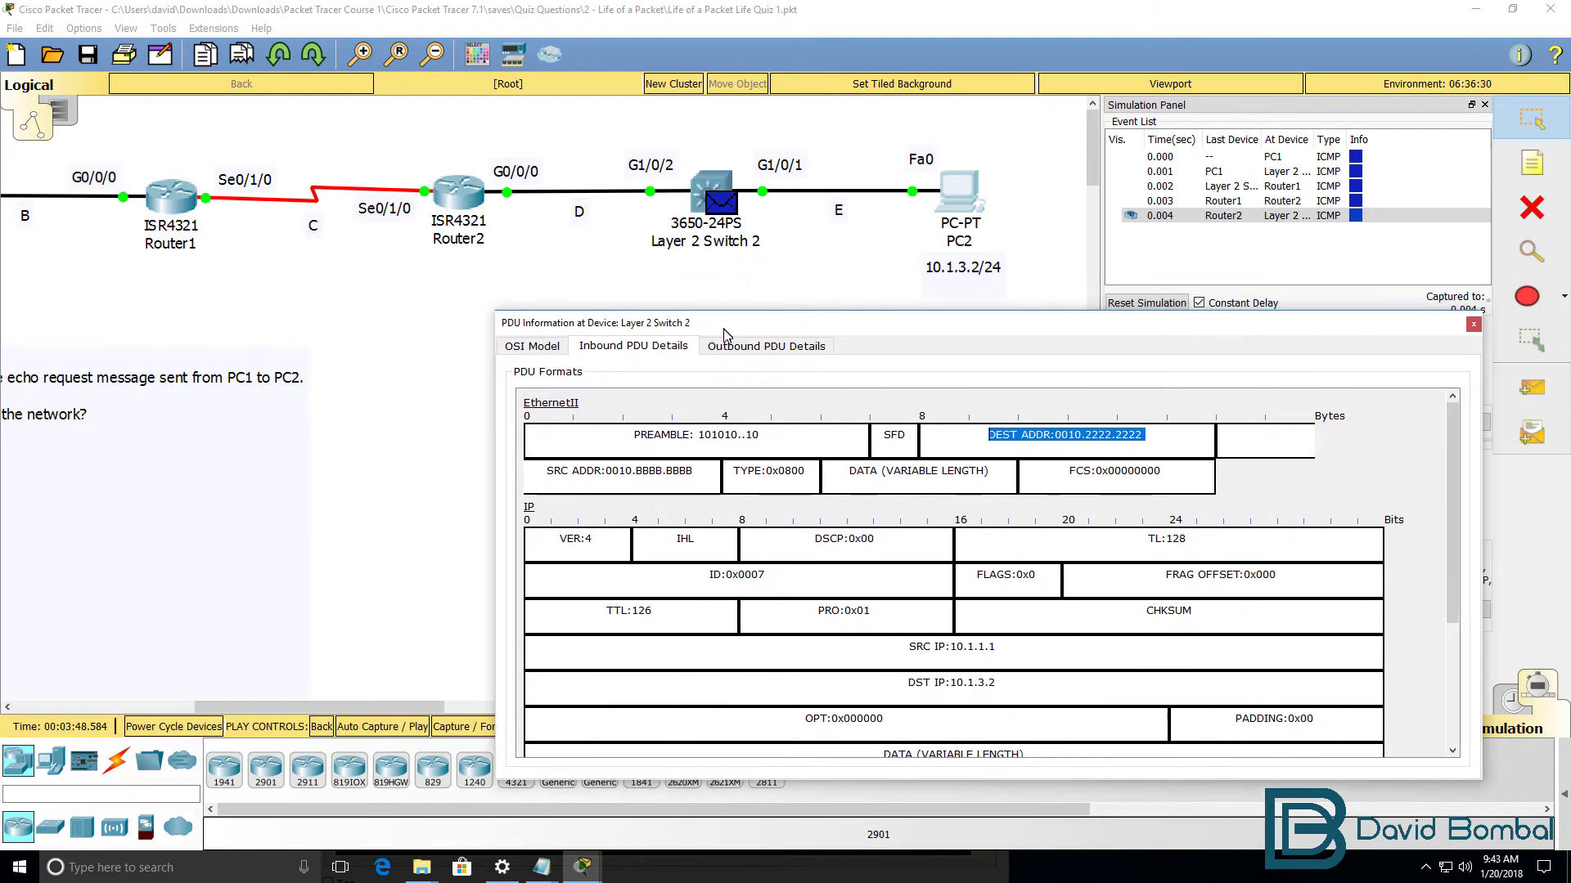
pyautogui.click(1473, 324)
# Examine the destination MAC address in the outbound PDU details of the packet at Layer 2 Switch 2
pyautogui.click(1398, 423)
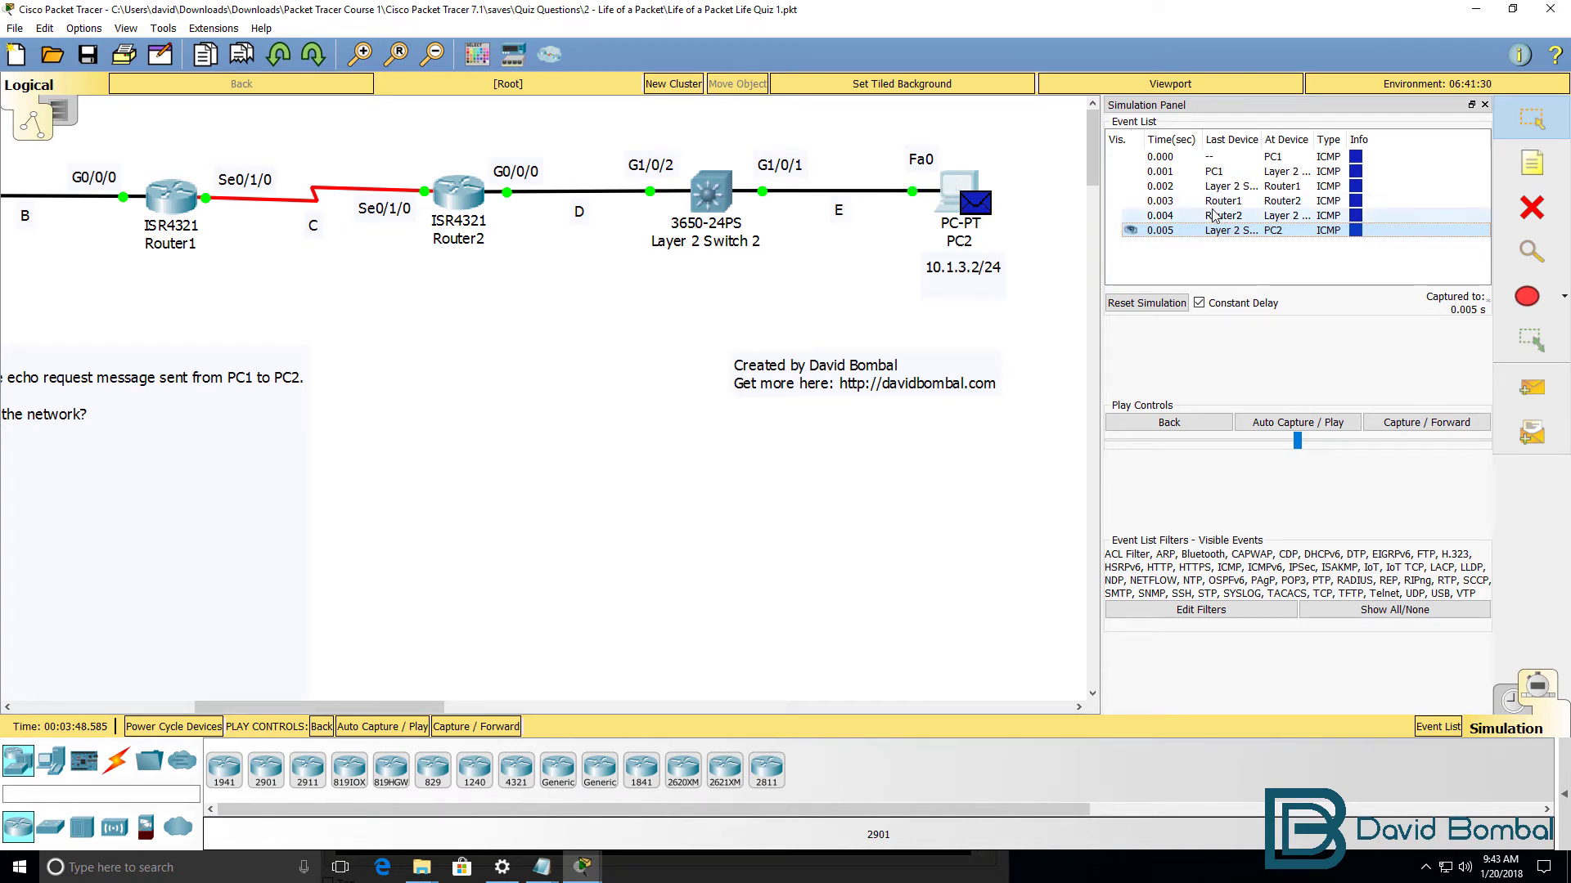
pyautogui.click(1169, 422)
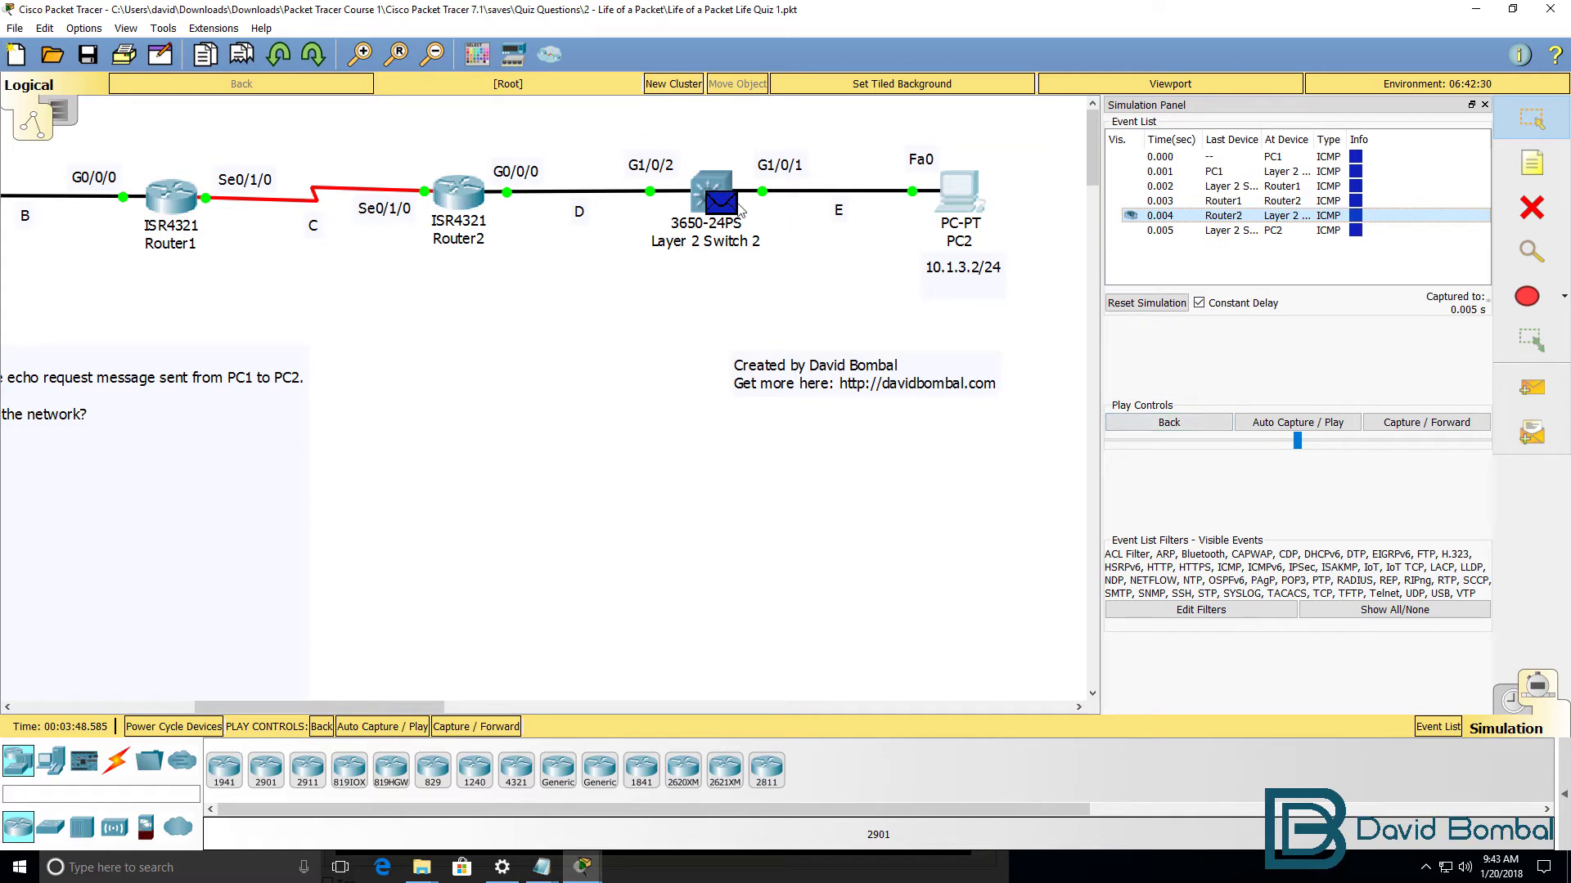
pyautogui.click(735, 210)
pyautogui.click(800, 214)
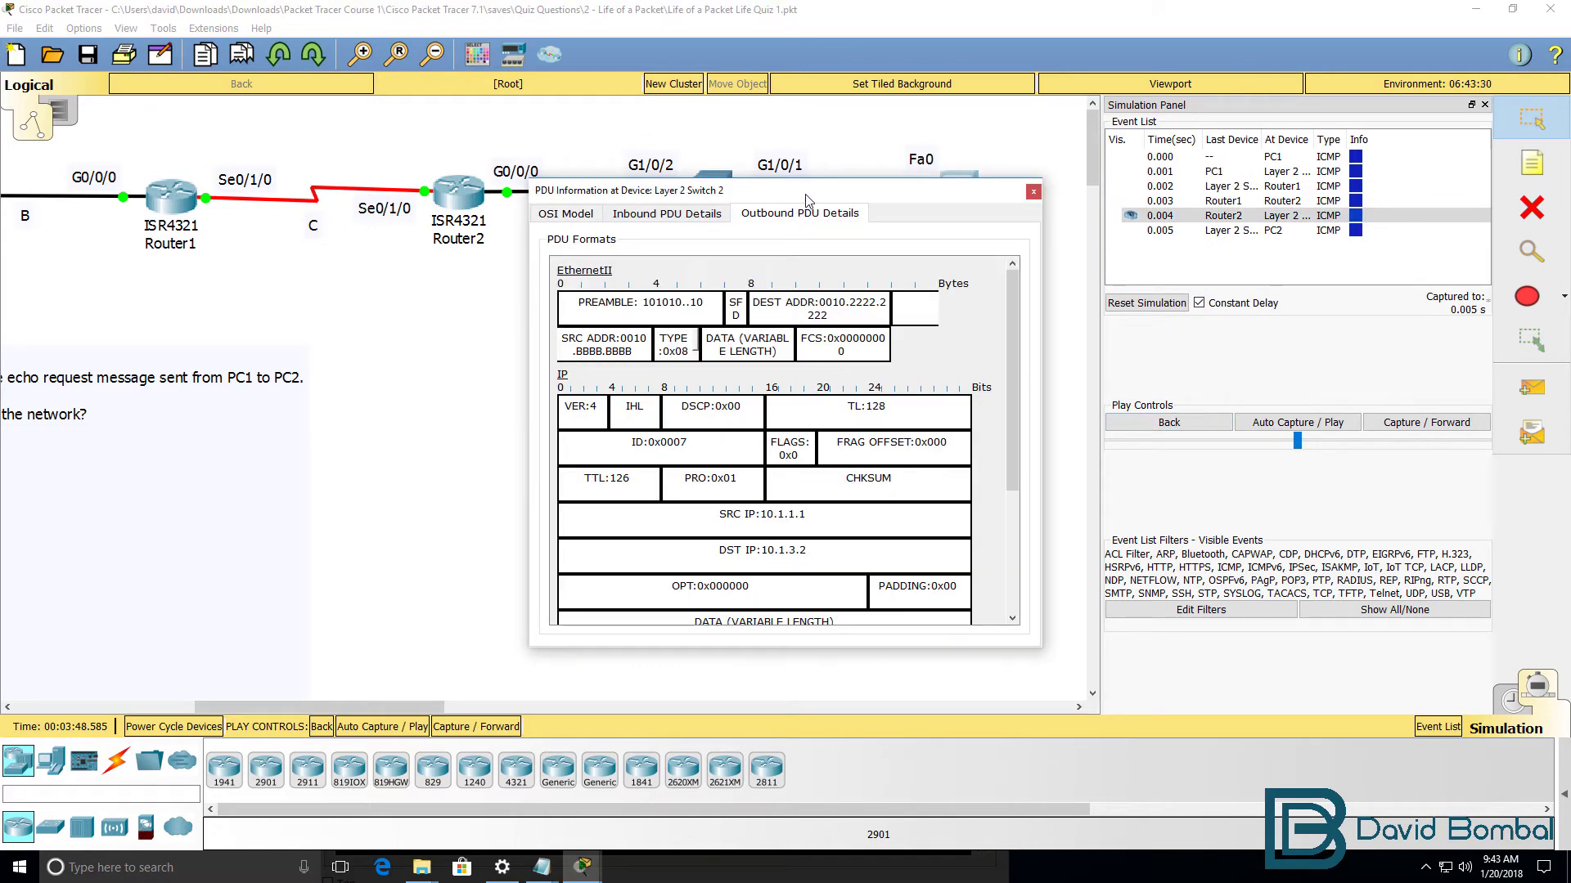
pyautogui.moveTo(808, 201); pyautogui.dragTo(810, 337)
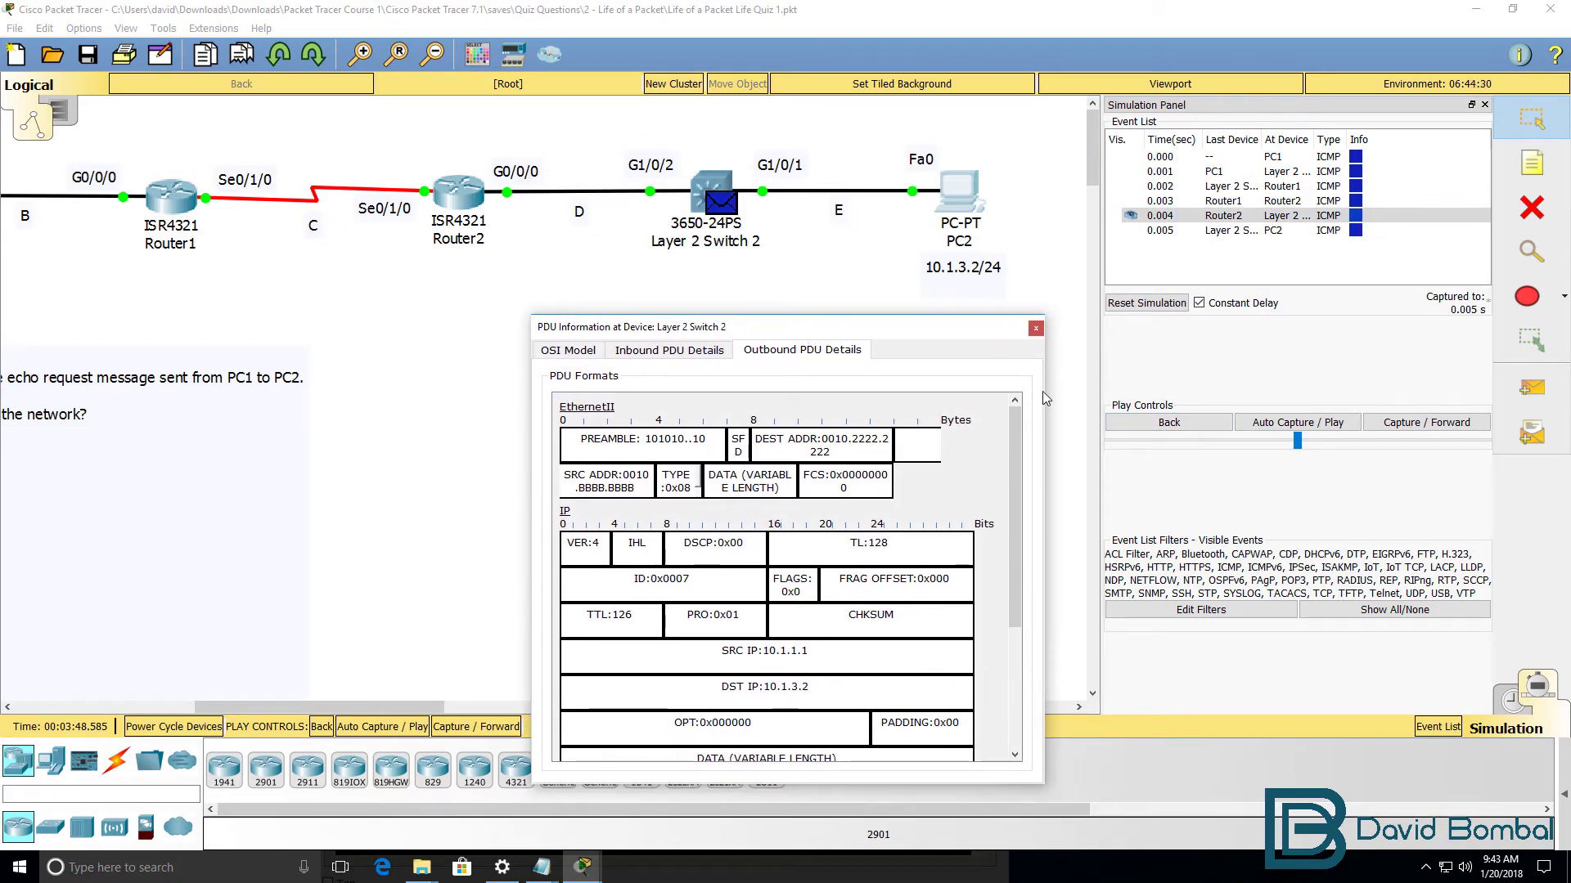
pyautogui.moveTo(1046, 391); pyautogui.dragTo(1567, 391)
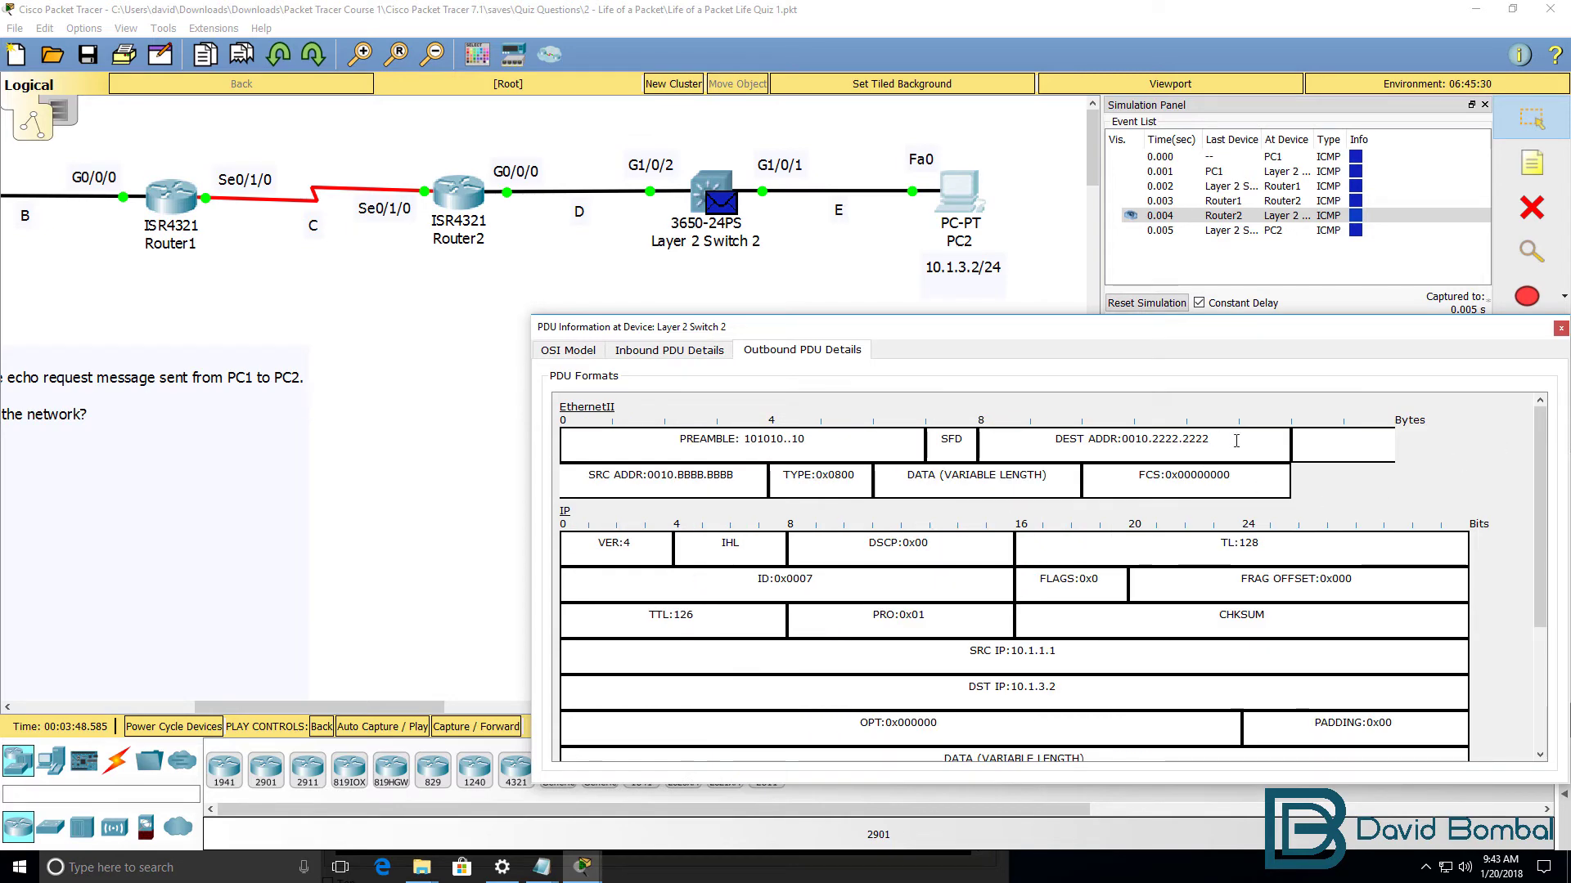
pyautogui.moveTo(1236, 441); pyautogui.dragTo(1020, 443)
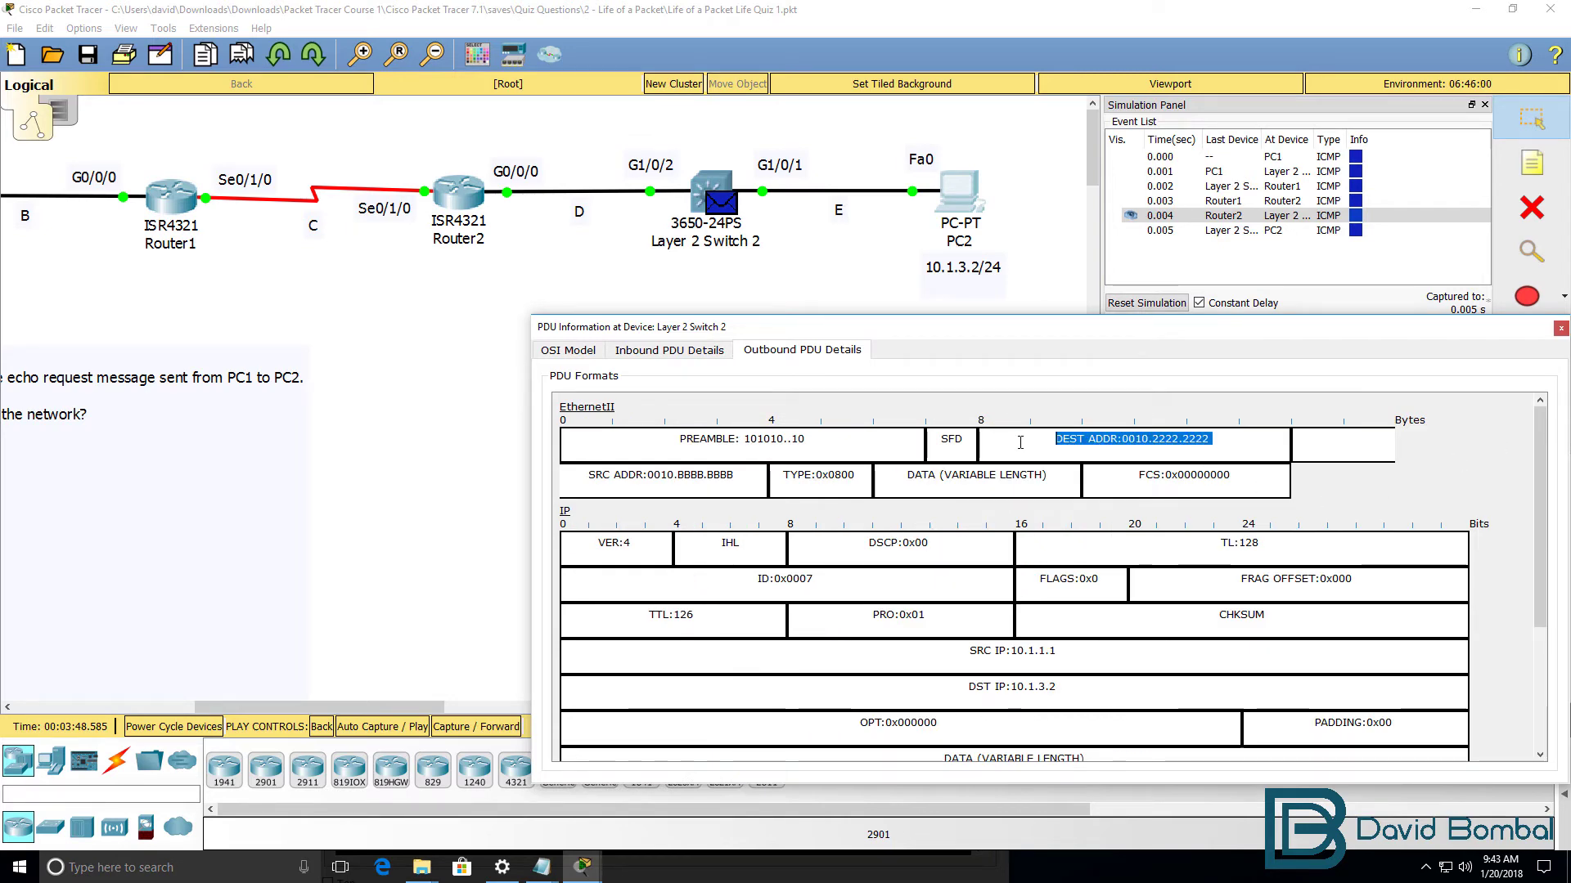
# Advance the simulation to PC2 and examine the destination MAC address in the packet's inbound PDU details there
pyautogui.click(1266, 284)
pyautogui.click(1427, 417)
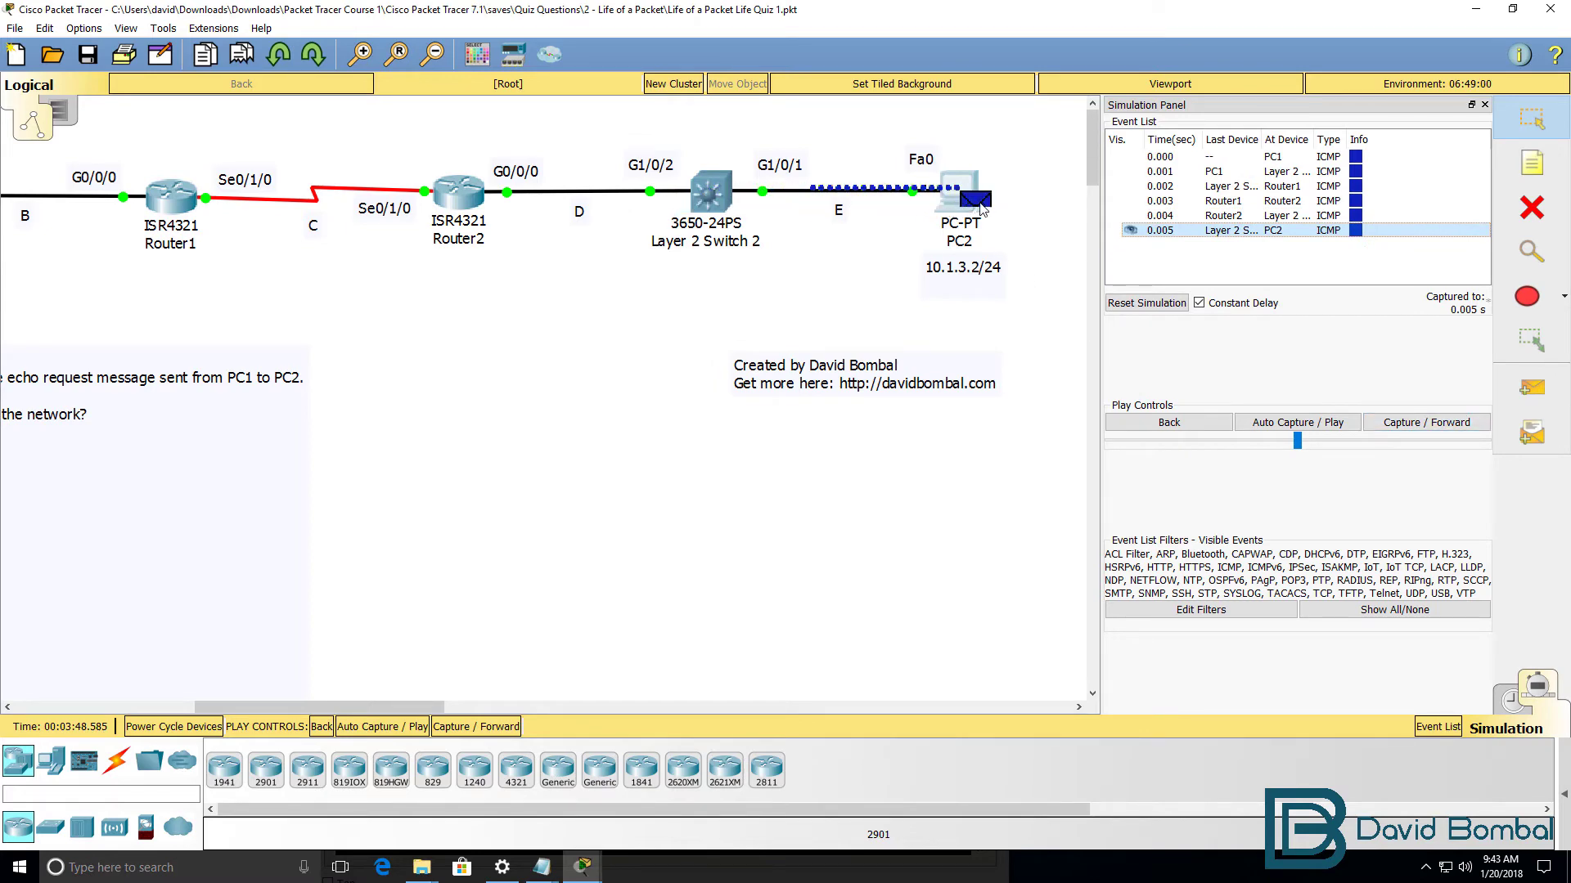
pyautogui.click(965, 203)
pyautogui.click(641, 209)
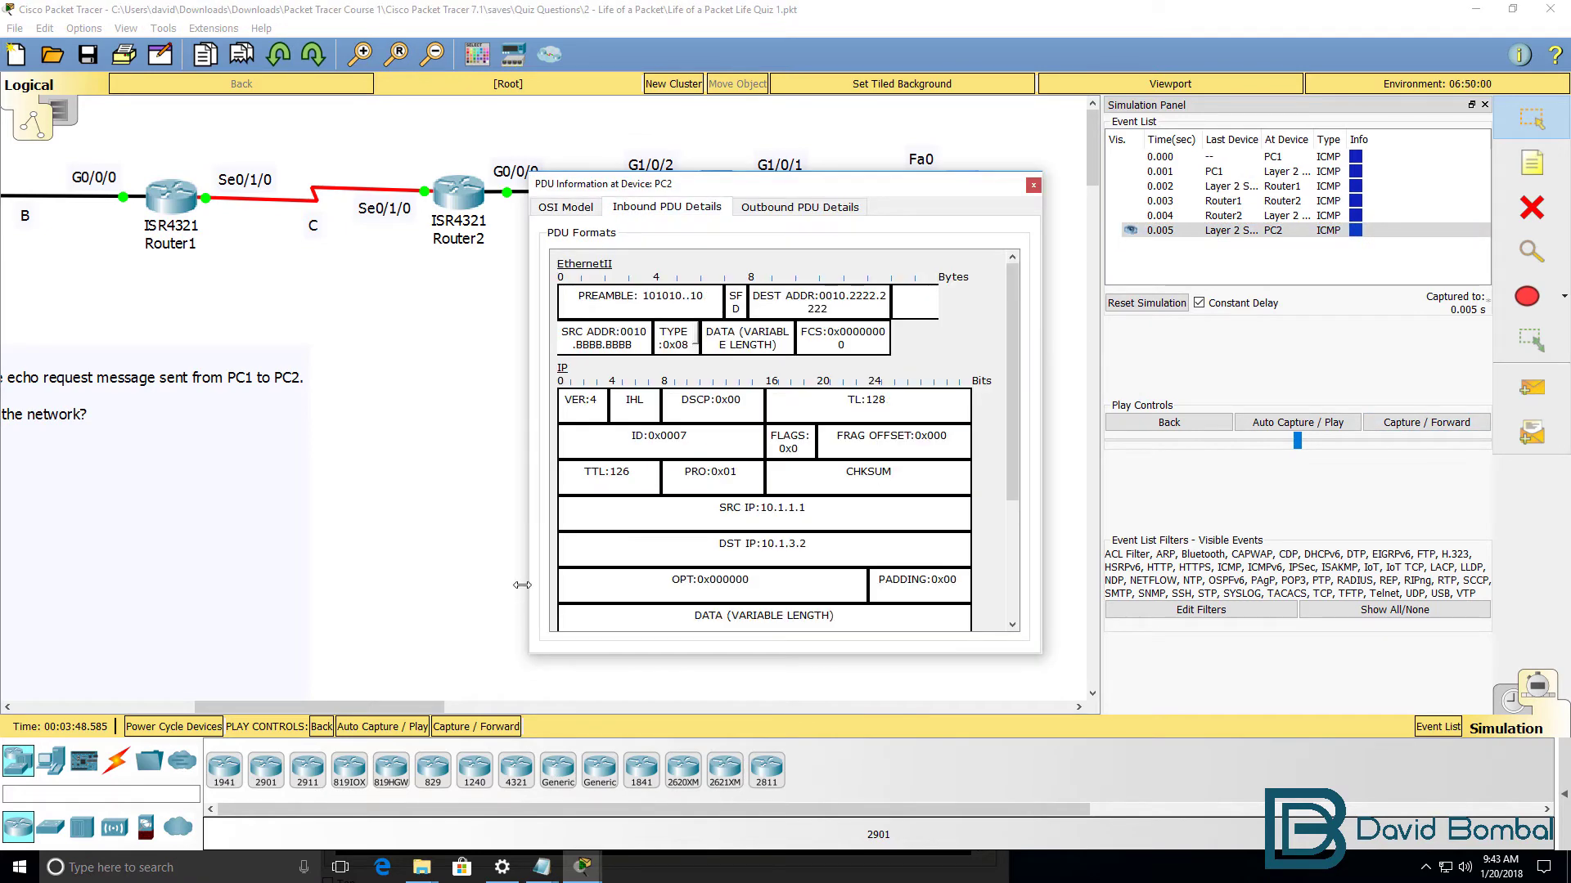
pyautogui.moveTo(530, 582); pyautogui.dragTo(98, 582)
pyautogui.tripleClick(504, 293)
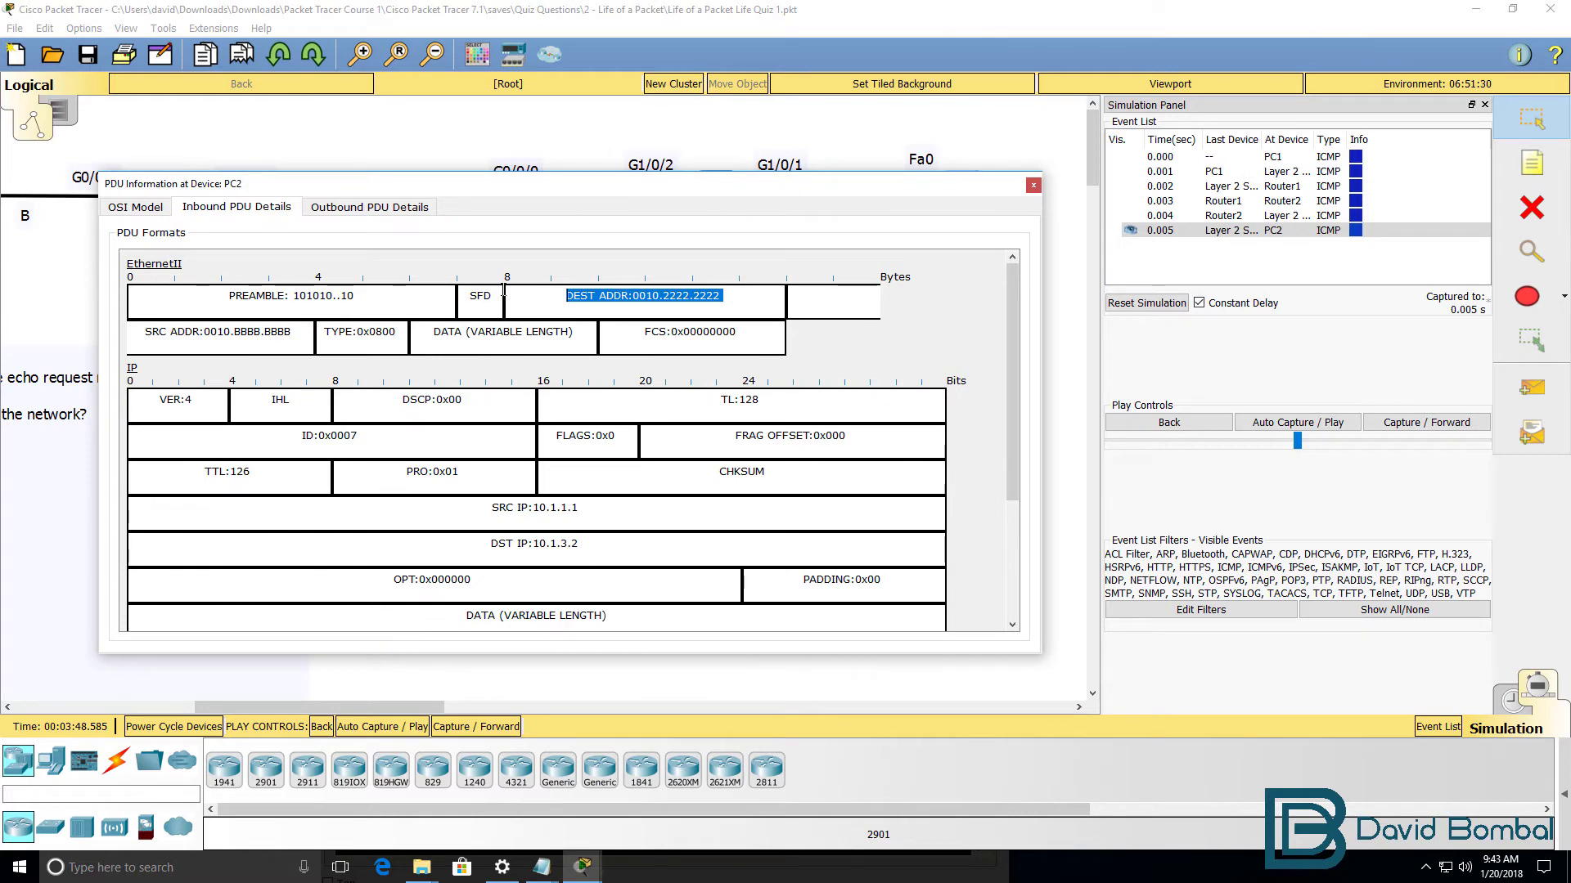
pyautogui.moveTo(457, 183); pyautogui.dragTo(947, 308)
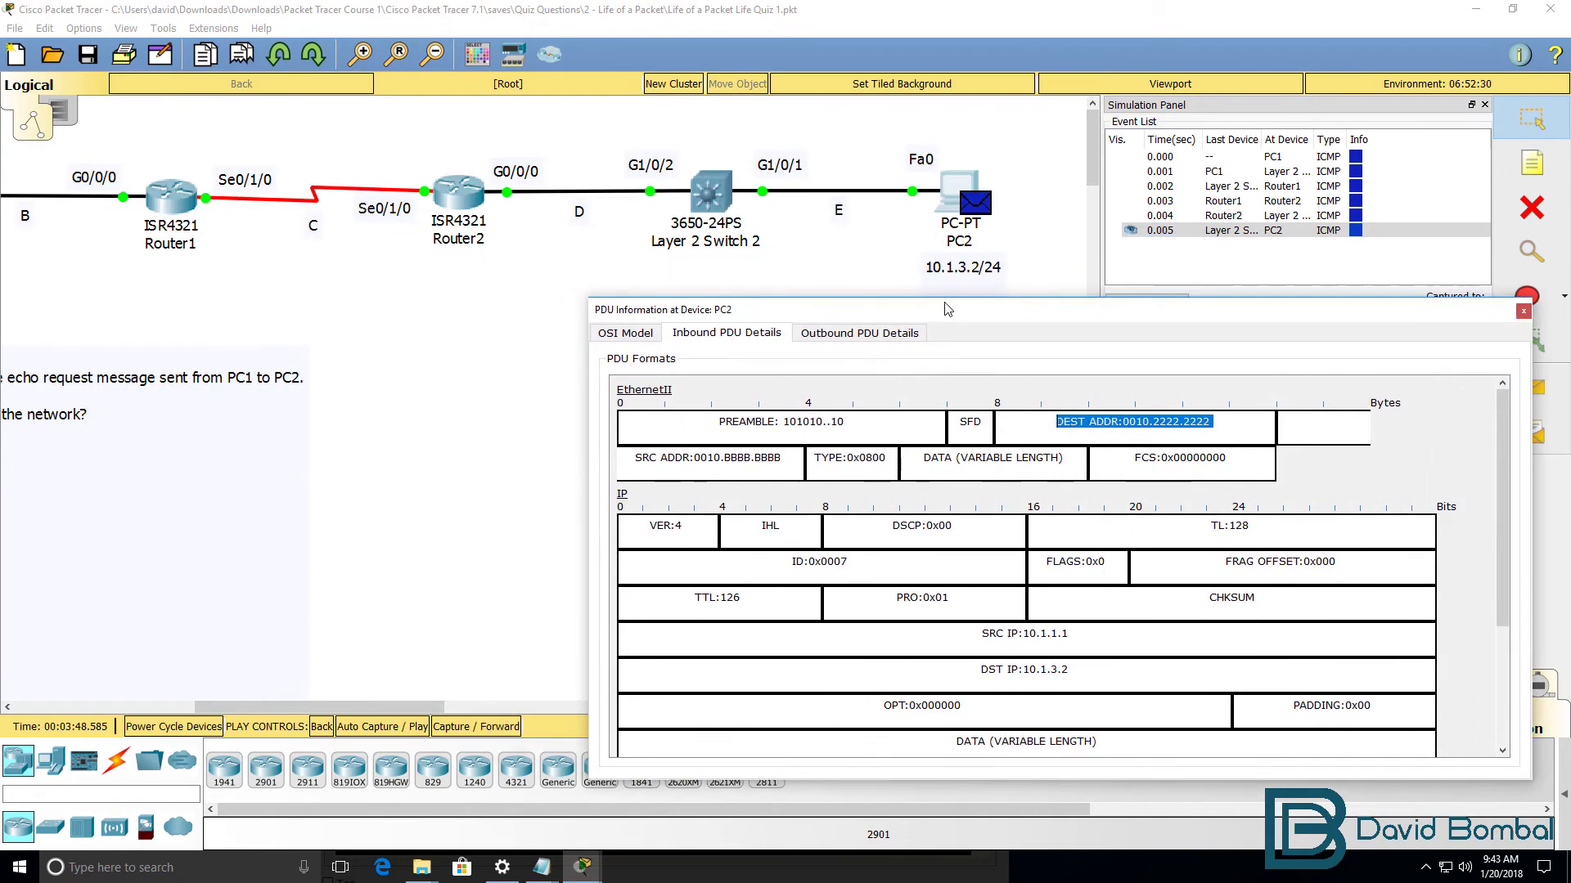
# Find questions 11 to 13 in the quiz text, switch to Notepad and enter b as answer 11
pyautogui.moveTo(1092, 152); pyautogui.dragTo(1098, 226)
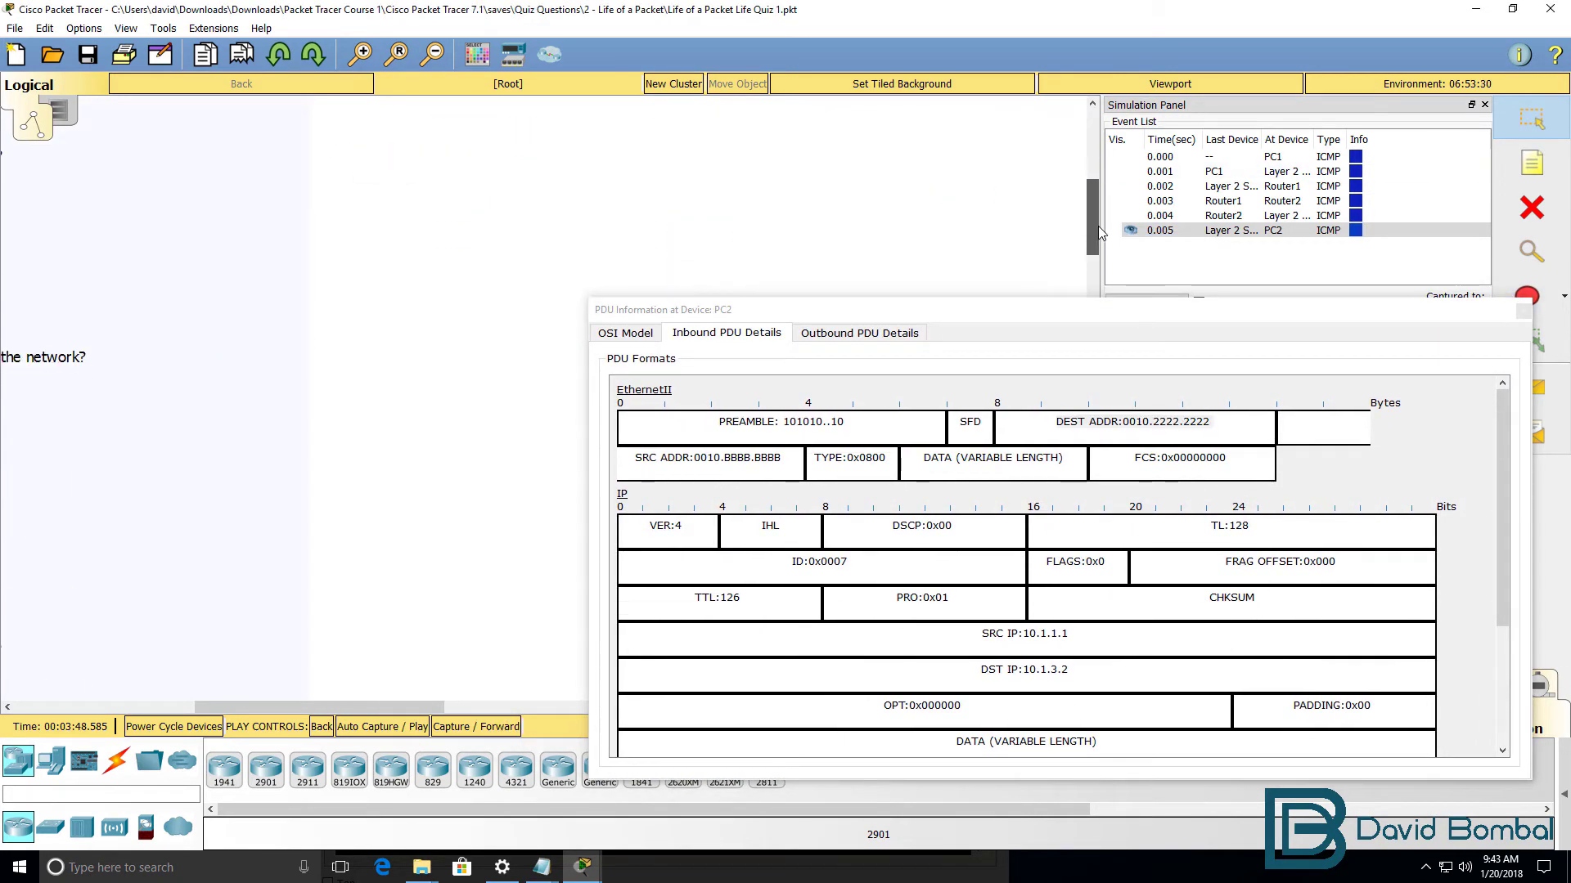
pyautogui.moveTo(324, 707); pyautogui.dragTo(178, 707)
pyautogui.scroll(-10, 630, 309)
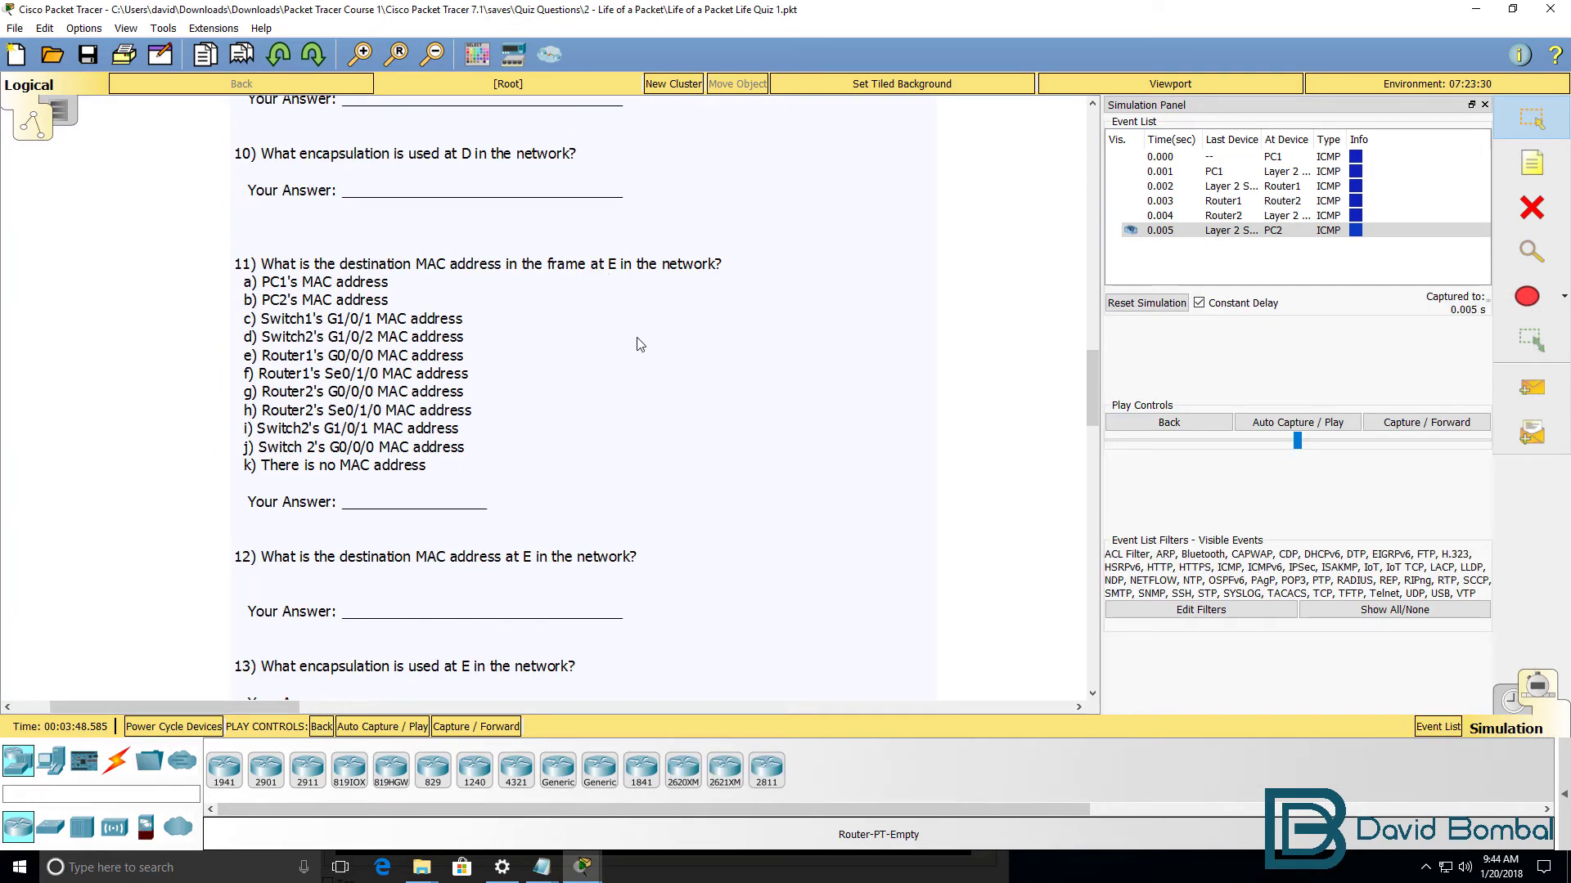
pyautogui.scroll(-1, 1086, 371)
pyautogui.moveTo(542, 865)
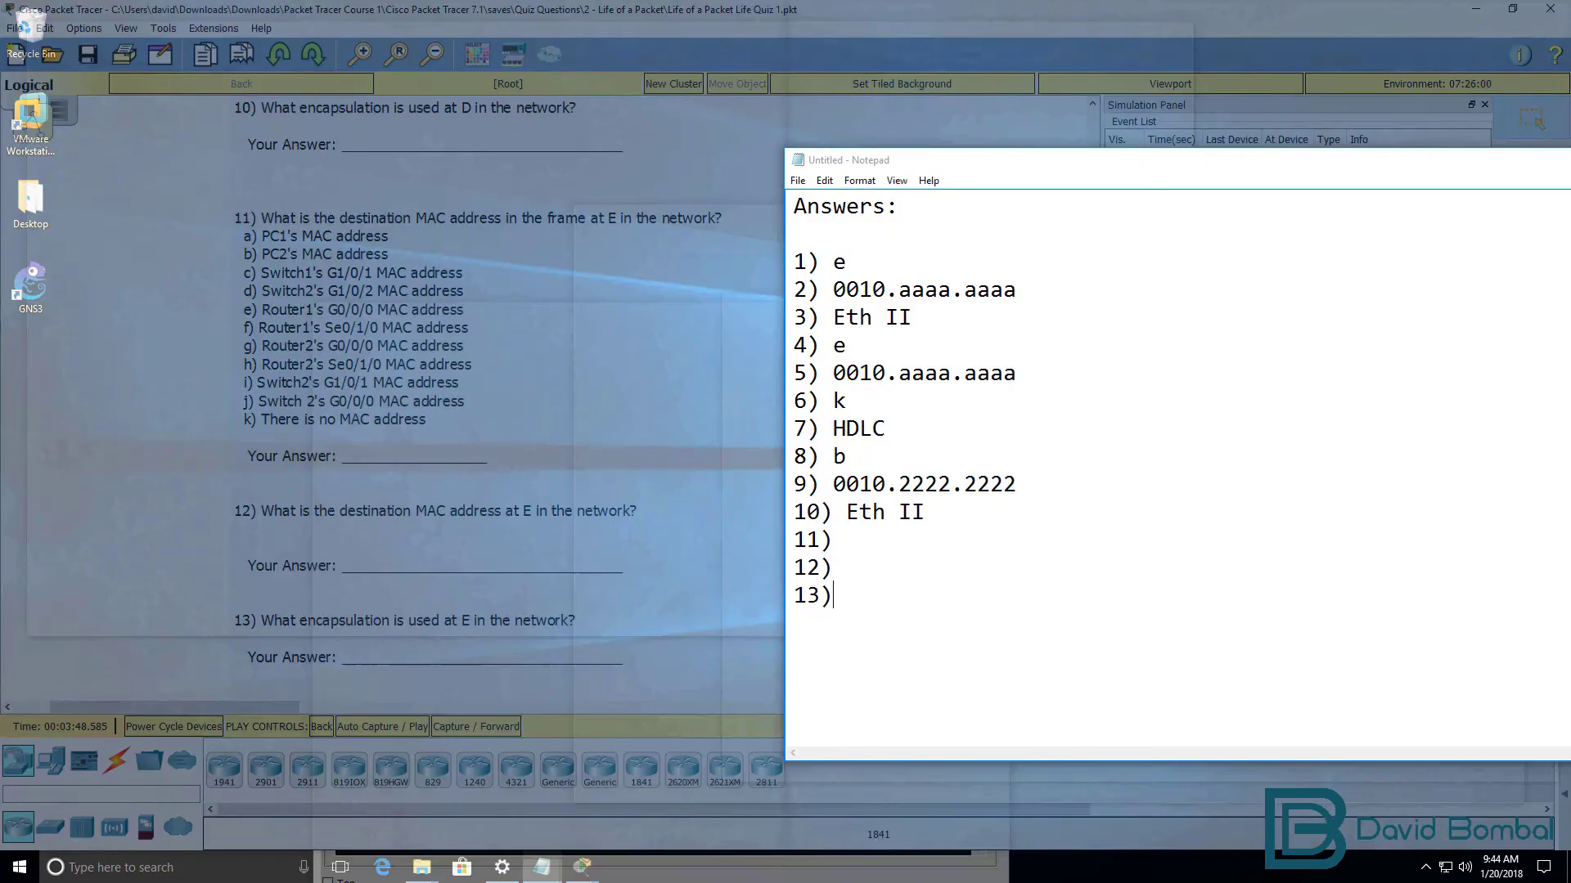
pyautogui.click(586, 817)
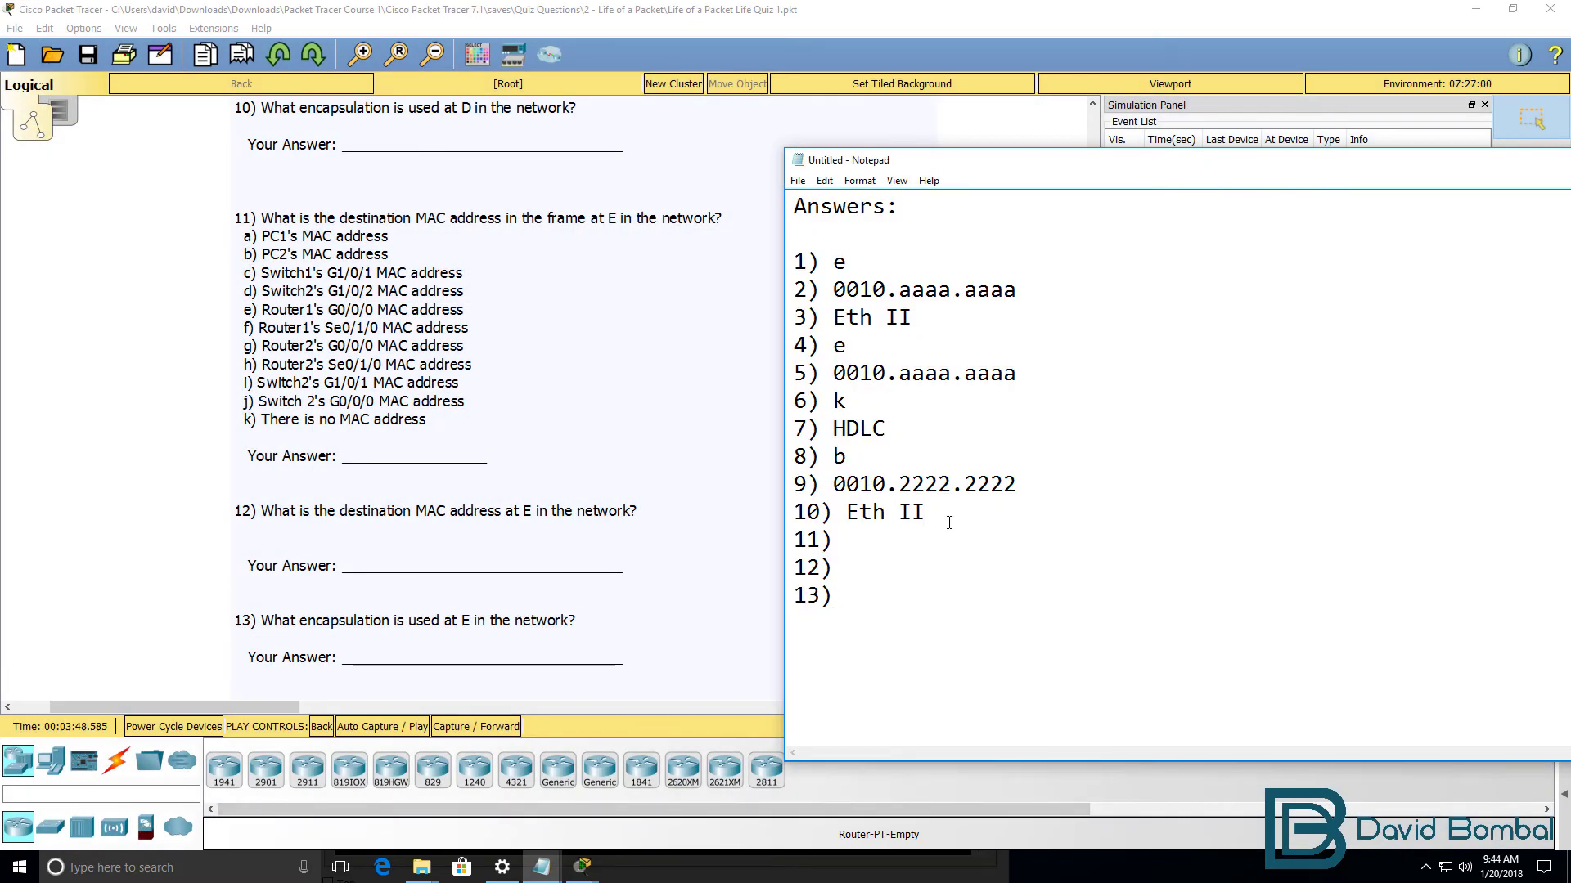
pyautogui.moveTo(949, 523); pyautogui.dragTo(793, 481)
pyautogui.click(889, 532)
# Copy the MAC address from answer 9 into answer 12 and enter Eth II as answer 13
pyautogui.moveTo(831, 484); pyautogui.dragTo(1028, 482)
pyautogui.hotkey('ctrl', 'c')
pyautogui.click(914, 570)
pyautogui.hotkey('ctrl', 'v')
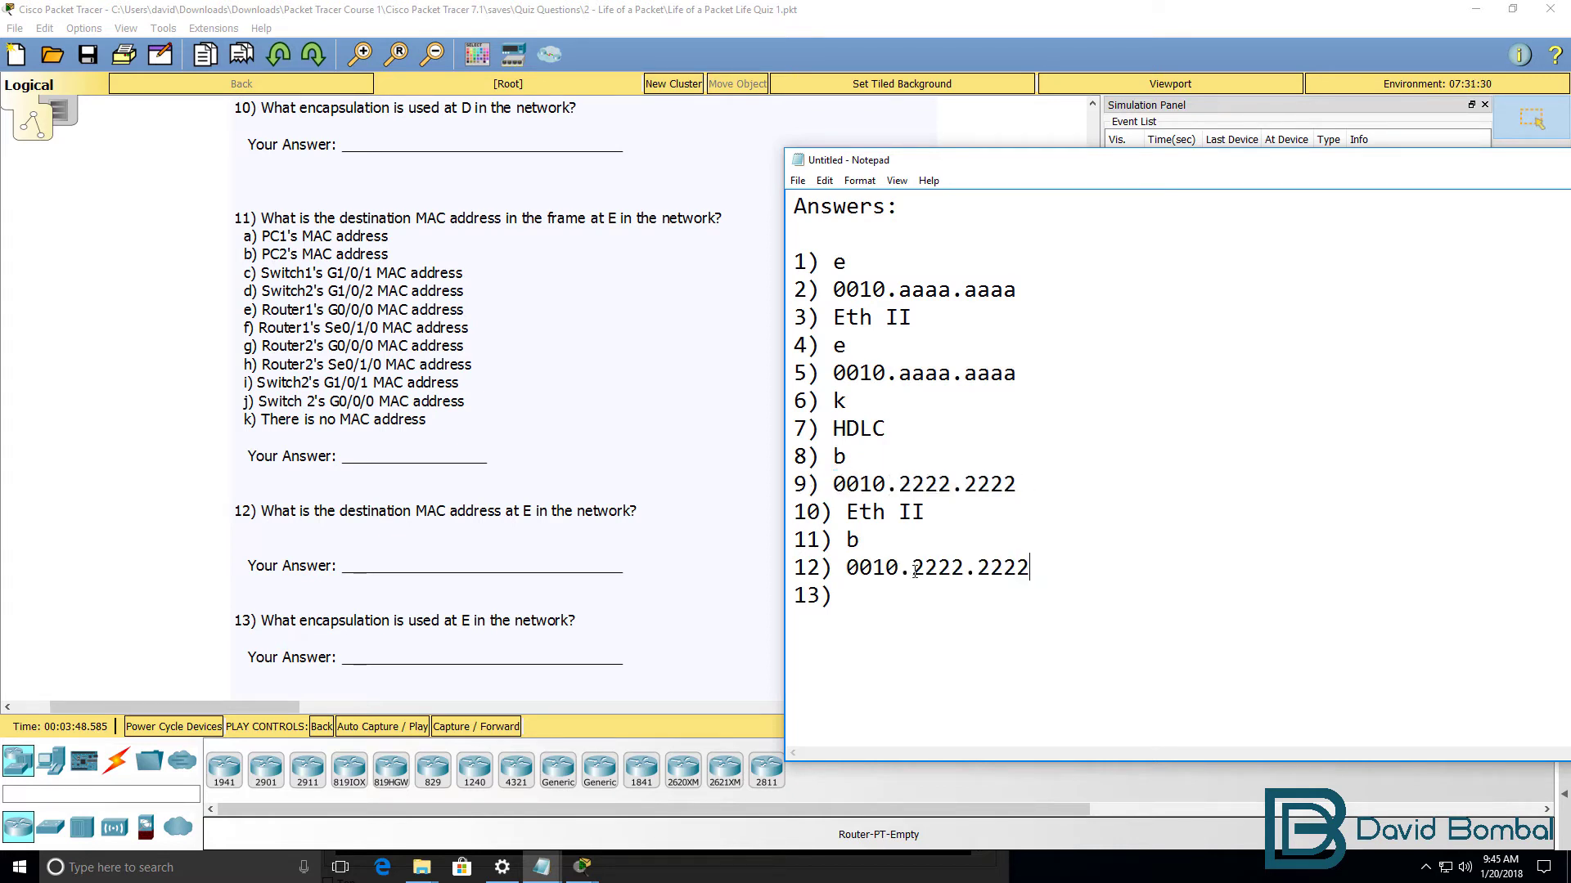
pyautogui.write('ETH')
pyautogui.press('BackSpace')
pyautogui.press('BackSpace')
pyautogui.write('th II')
# Return to Packet Tracer and read the closing quiz question about the return traffic
pyautogui.click(198, 364)
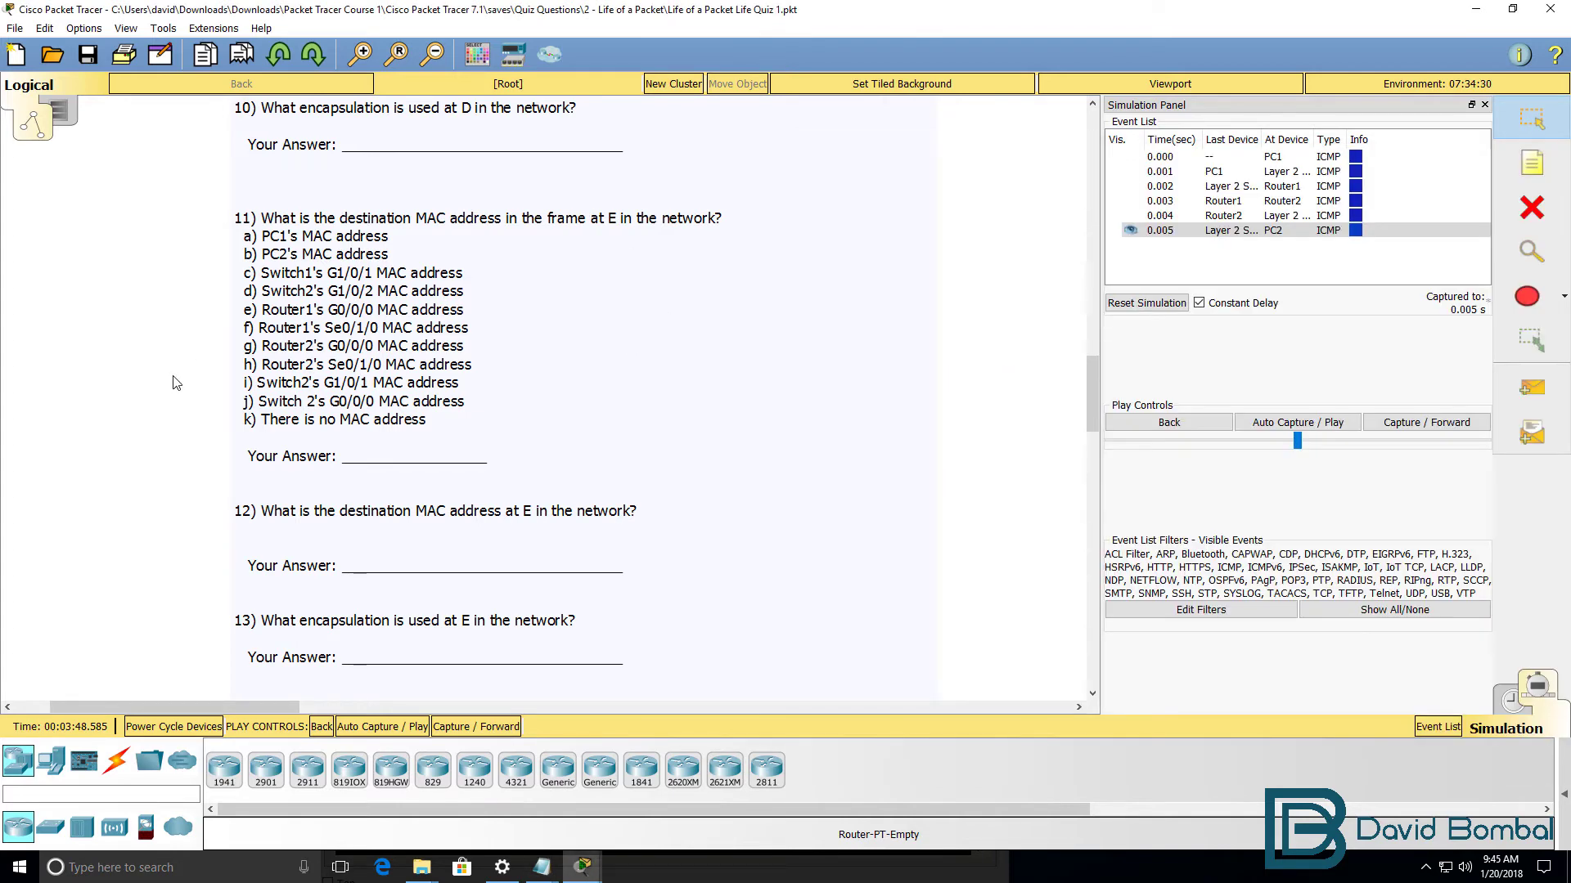
pyautogui.scroll(-1, 173, 381)
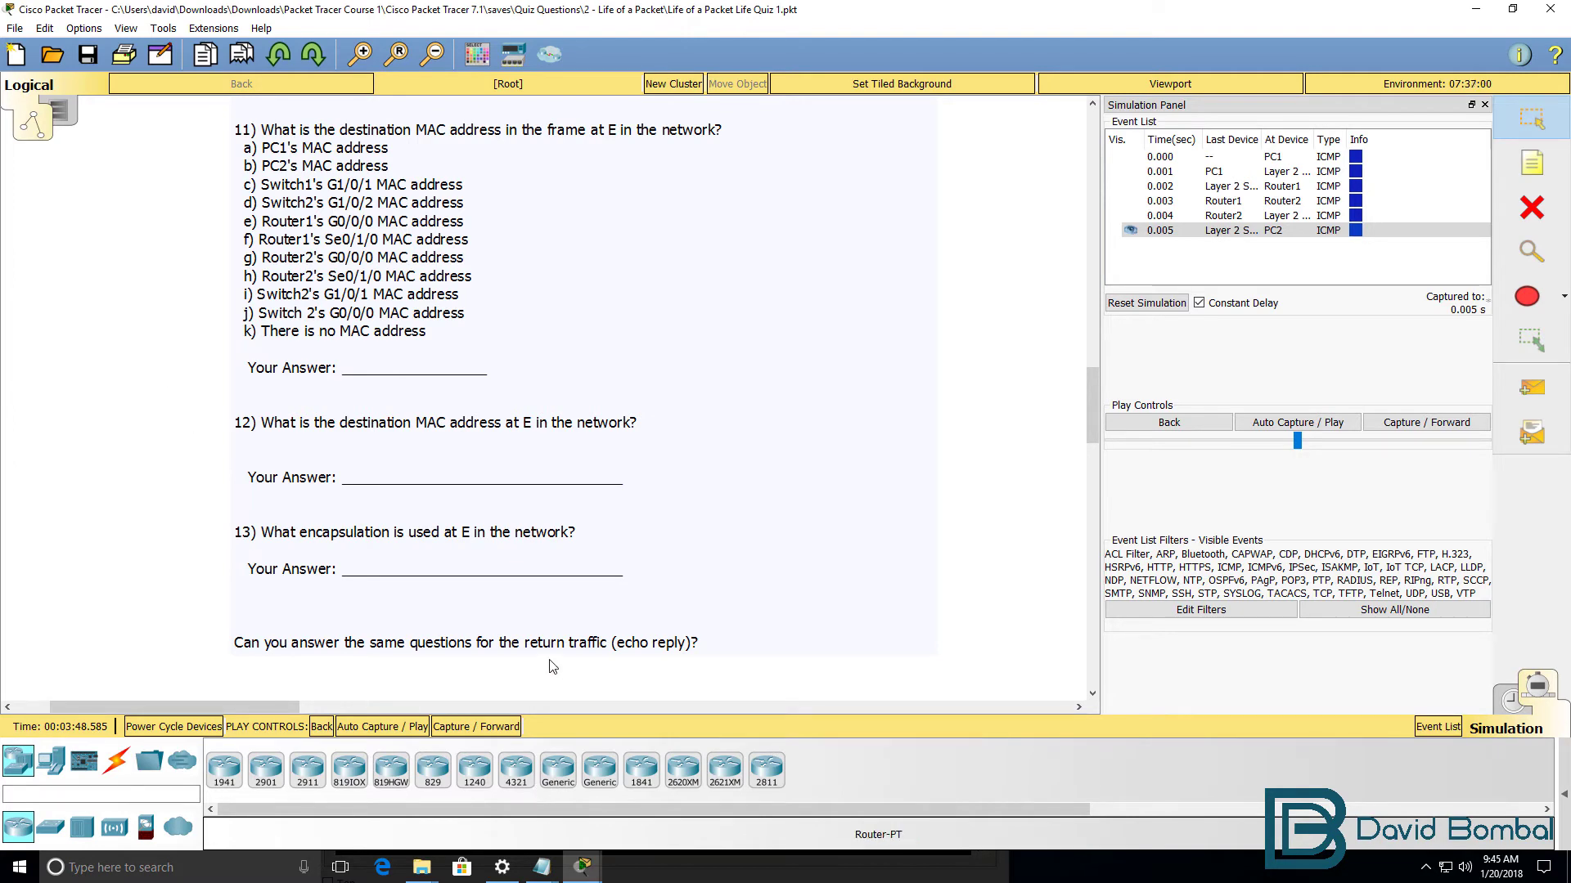
pyautogui.scroll(20, 556, 661)
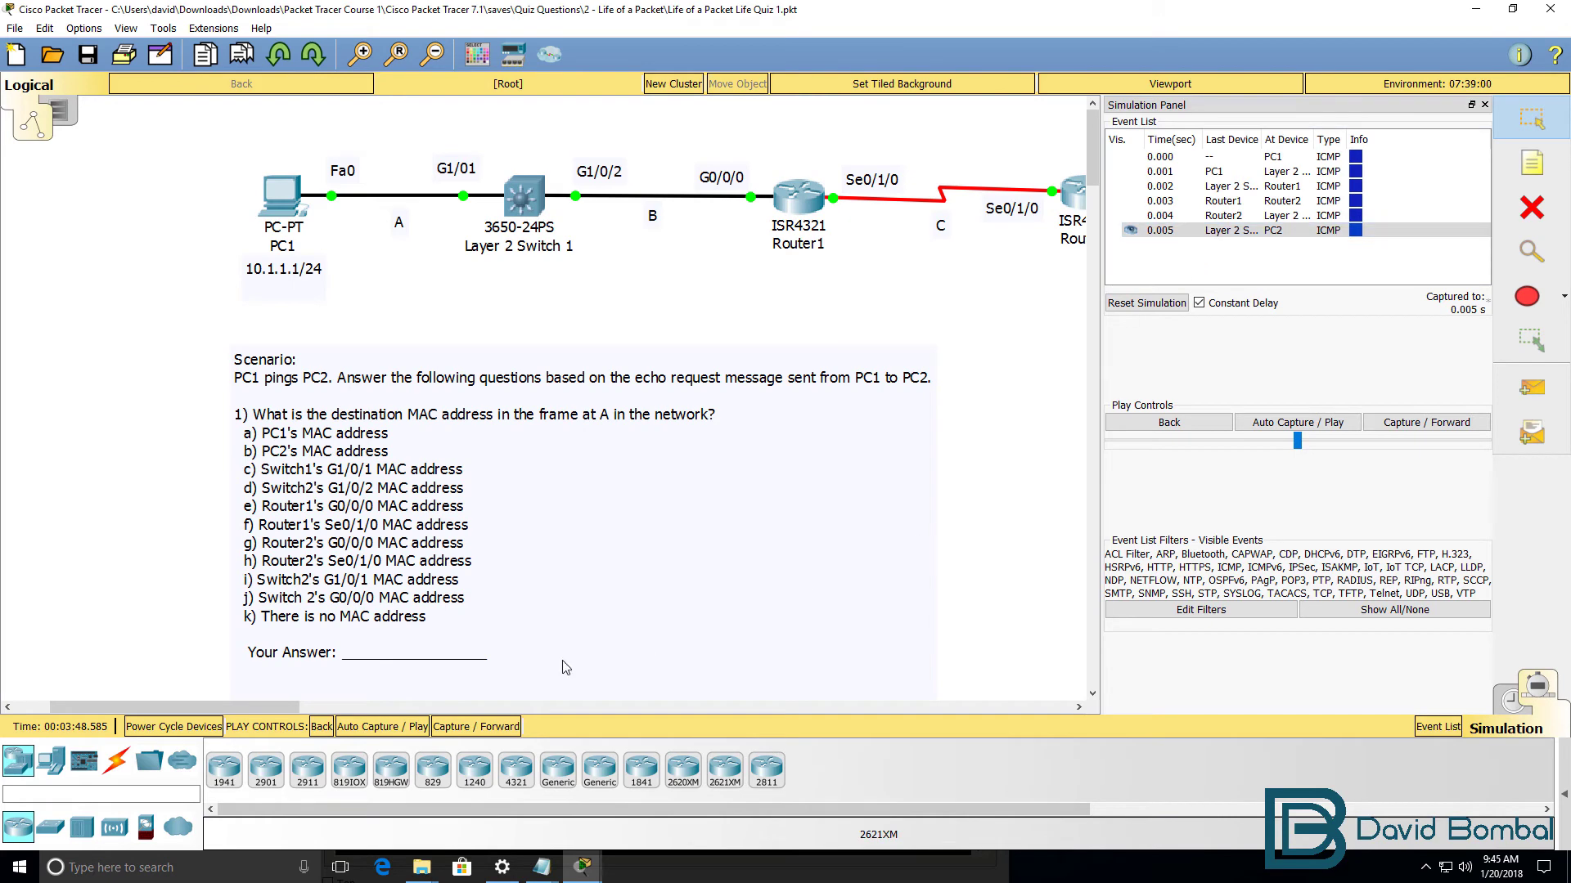
# Advance the simulation by one event and examine the ICMP type in the inbound PDU details at Layer 2 Switch 2
pyautogui.moveTo(287, 705); pyautogui.dragTo(478, 702)
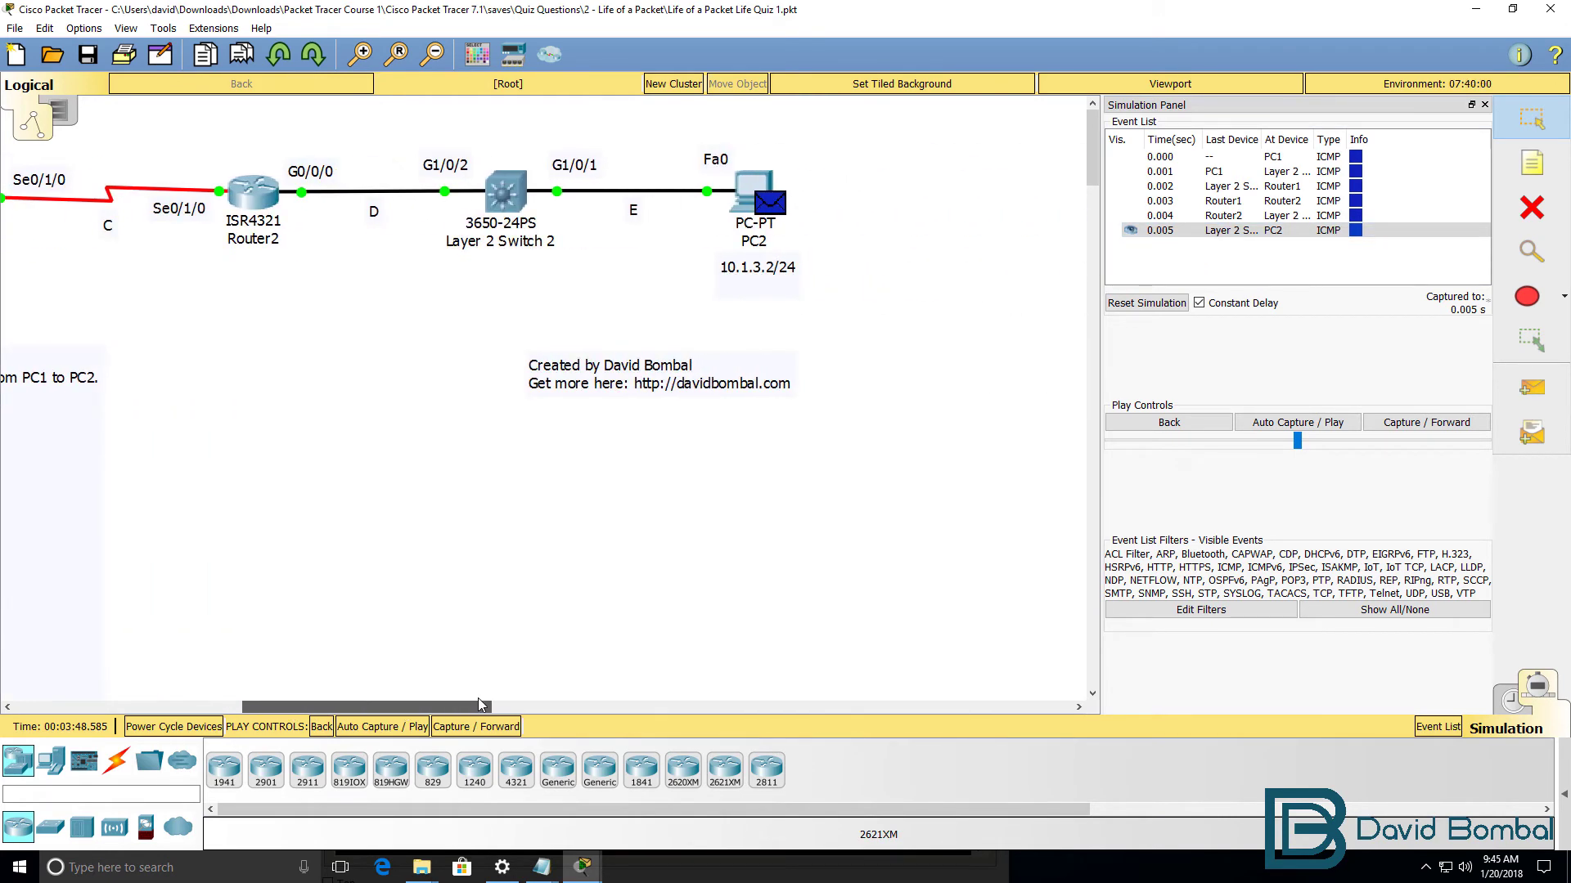
pyautogui.click(1433, 422)
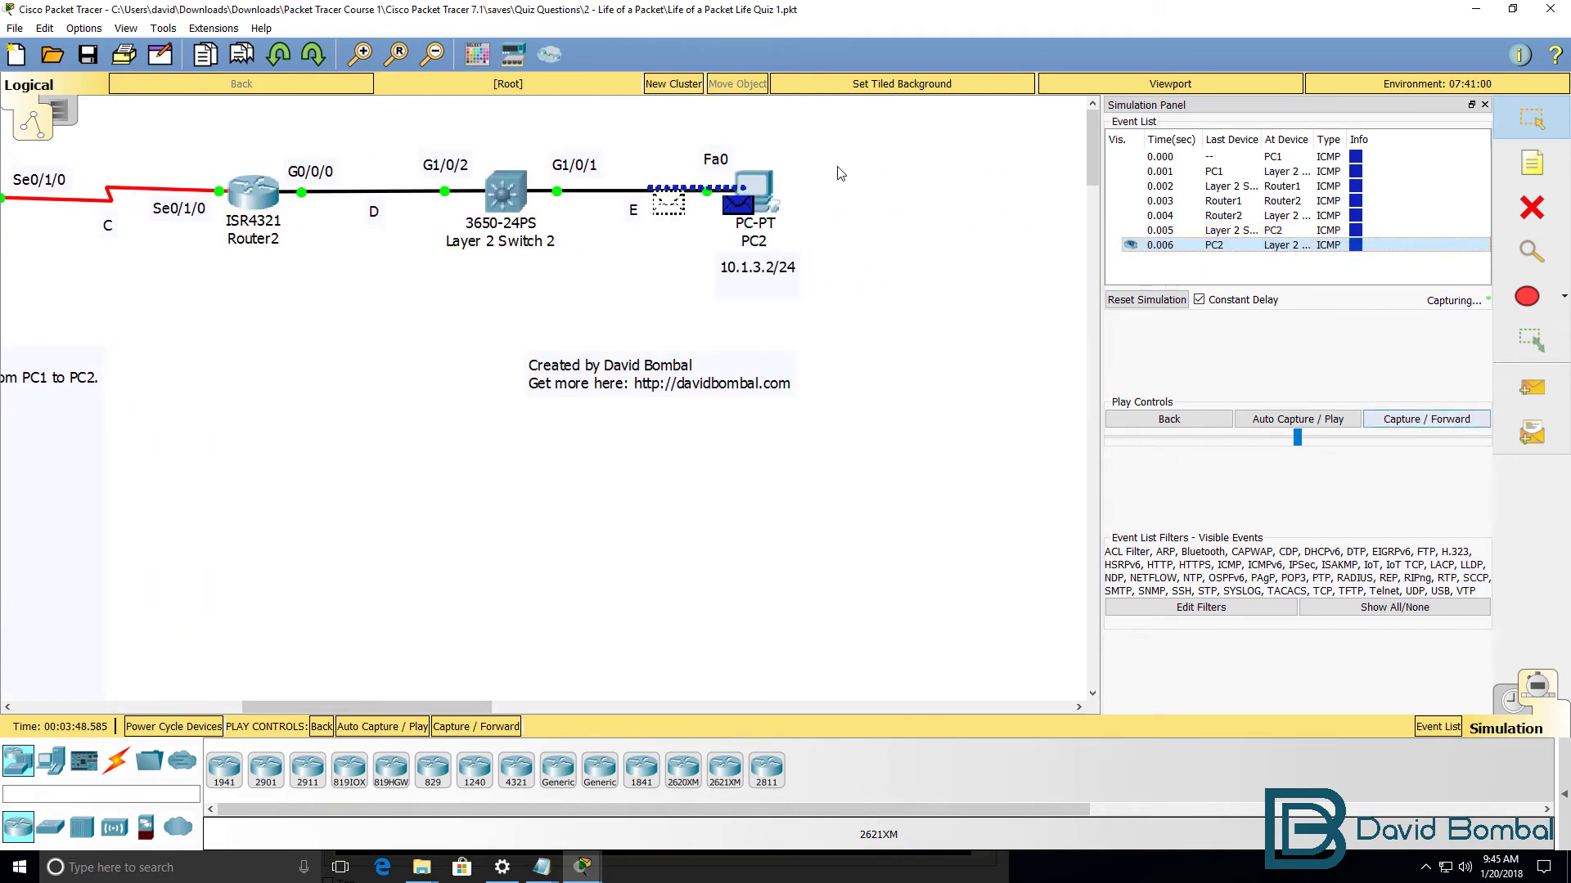
pyautogui.click(517, 201)
pyautogui.click(691, 214)
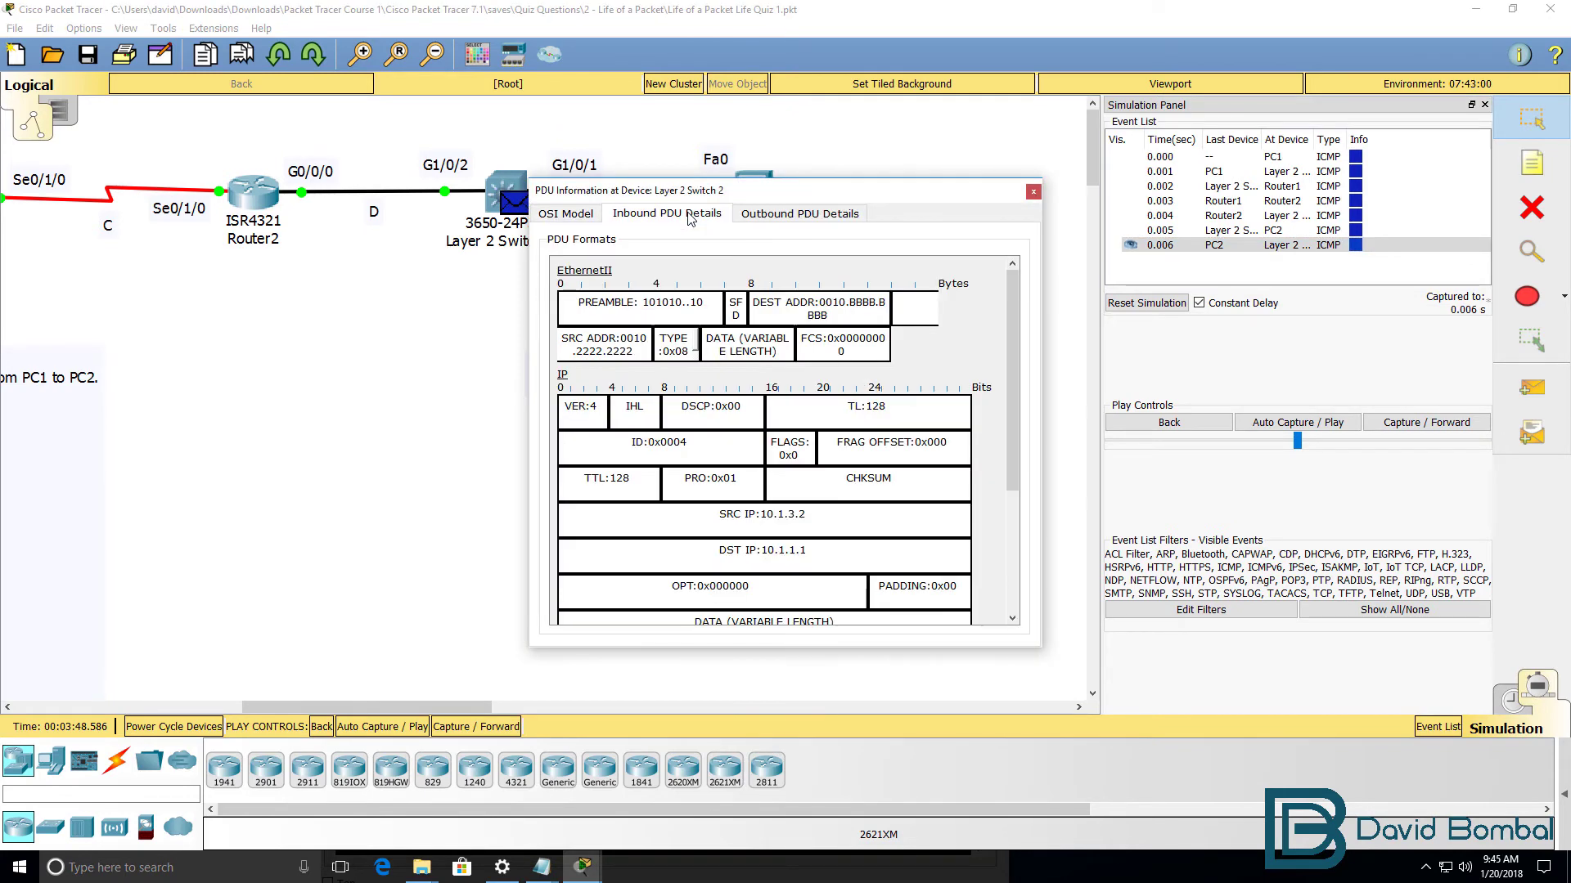
pyautogui.moveTo(529, 442); pyautogui.dragTo(82, 438)
pyautogui.moveTo(1021, 339); pyautogui.dragTo(1033, 480)
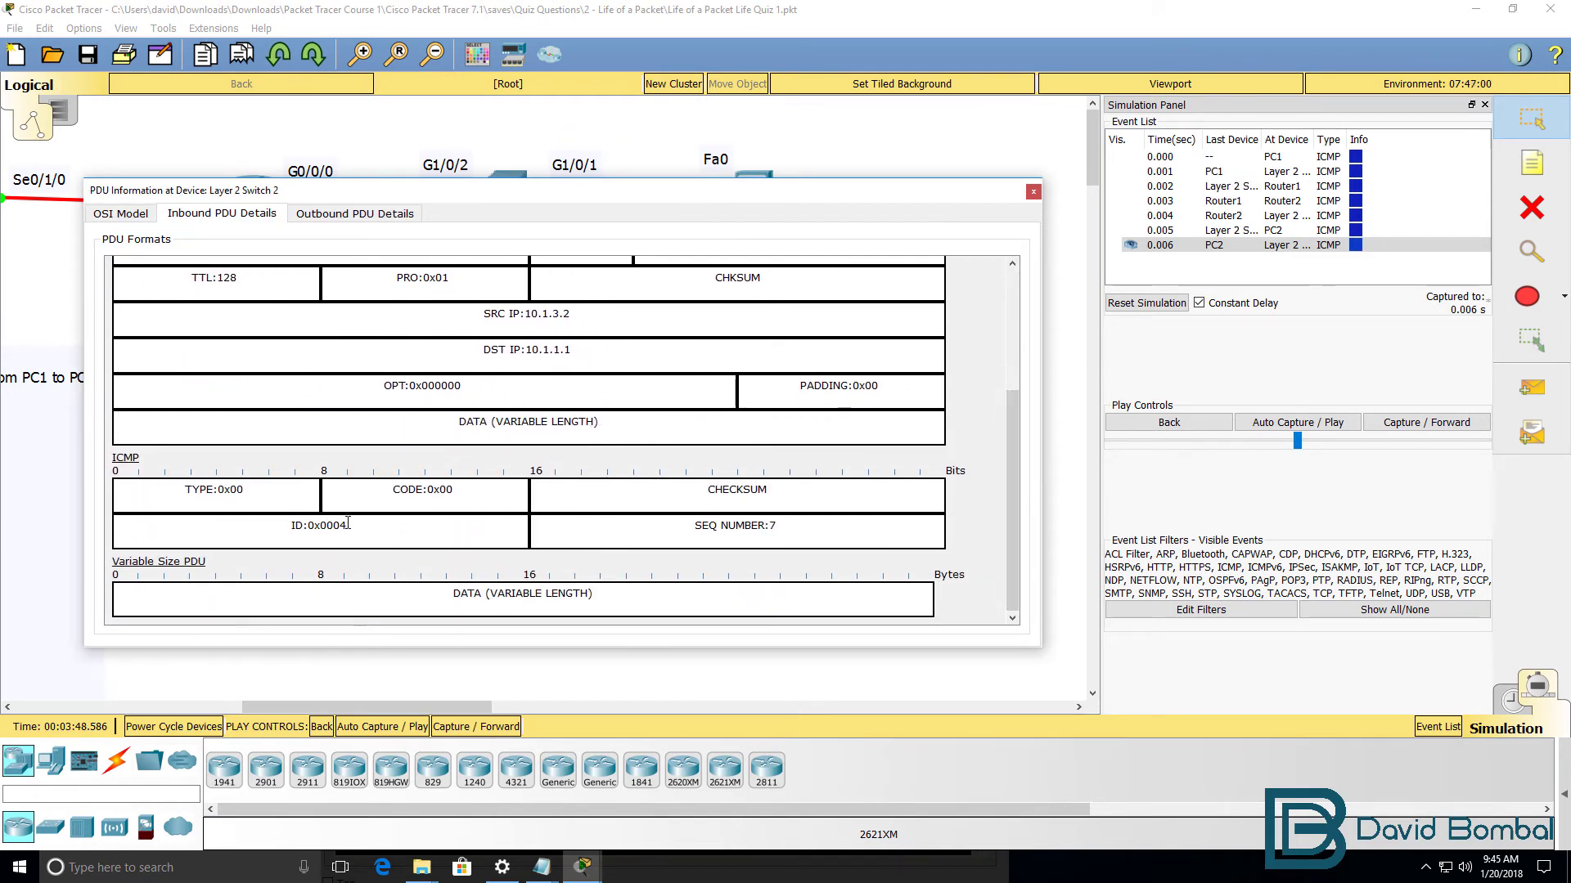
pyautogui.doubleClick(264, 486)
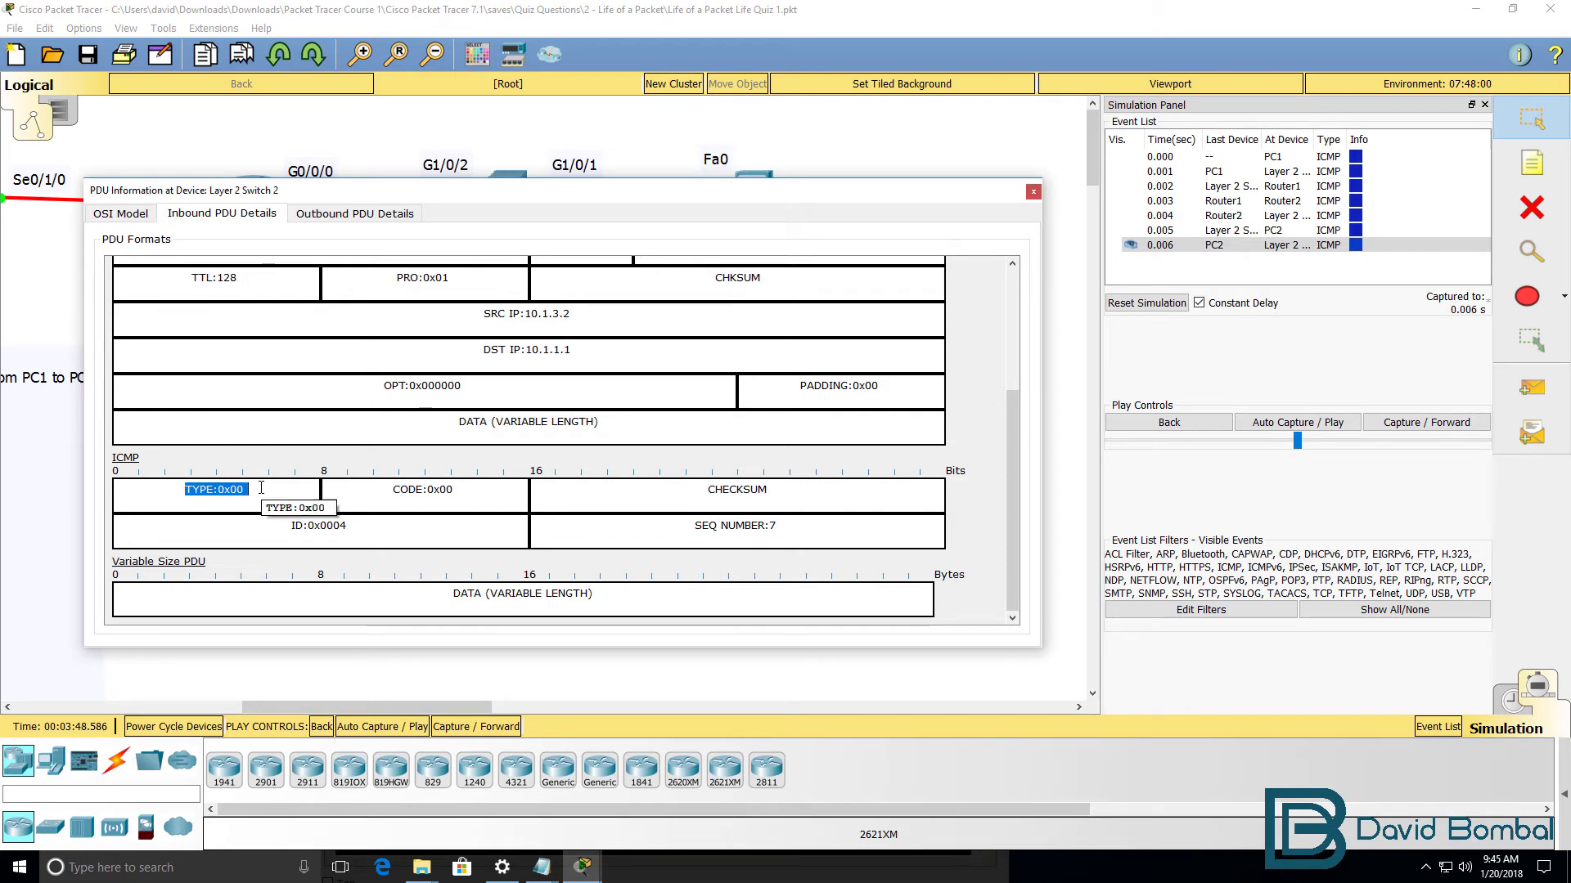
# Step the simulation back one event and examine the ICMP type in the inbound PDU details of the packet at PC2
pyautogui.click(1170, 422)
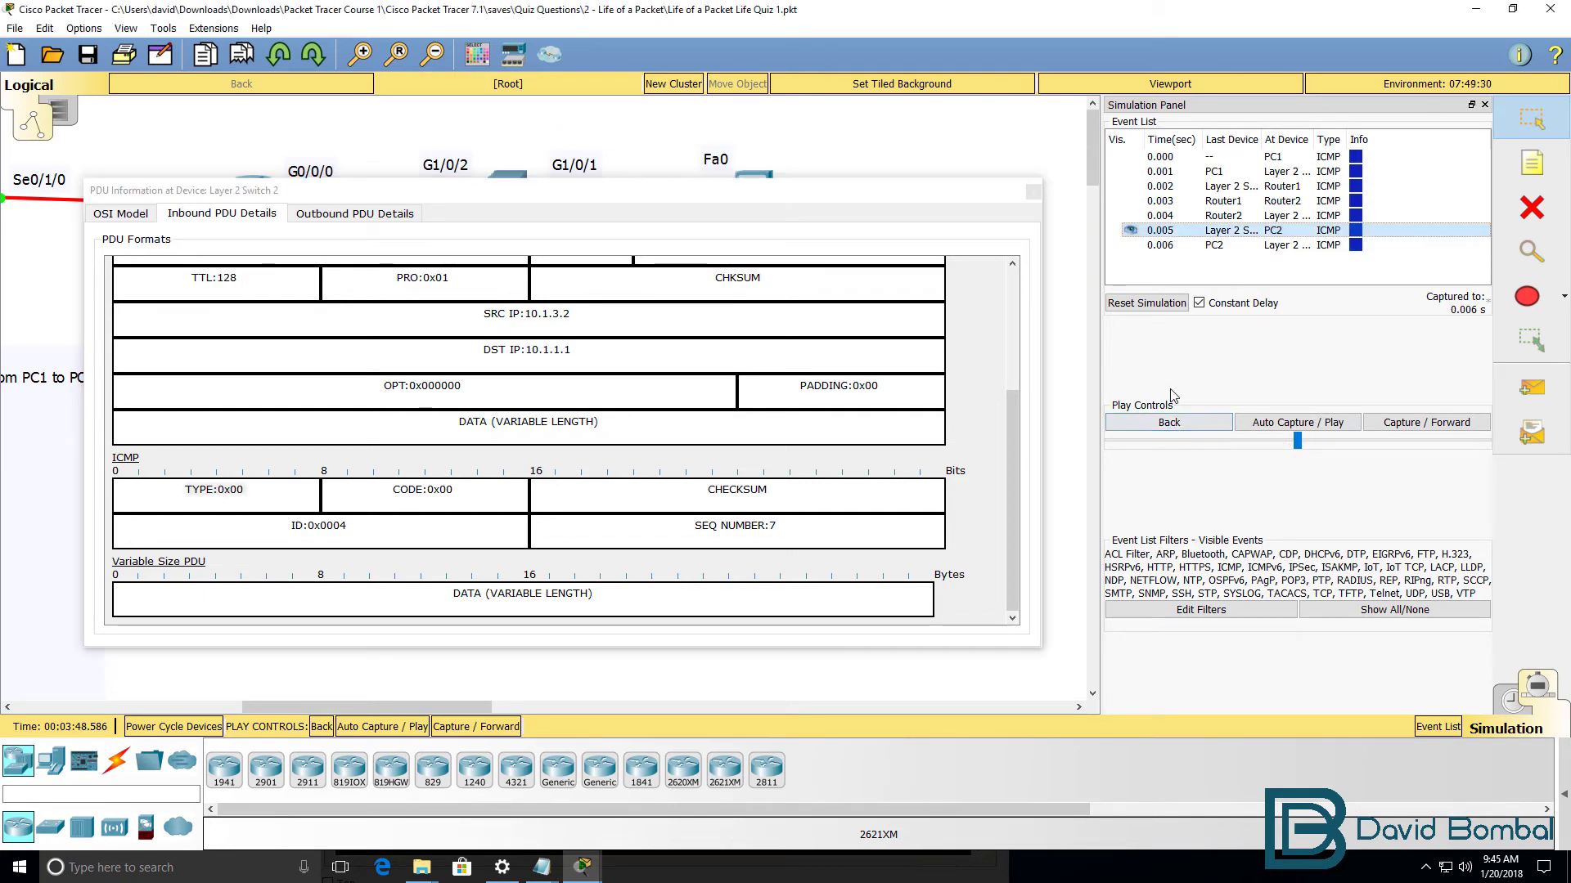
pyautogui.click(1033, 191)
pyautogui.click(760, 192)
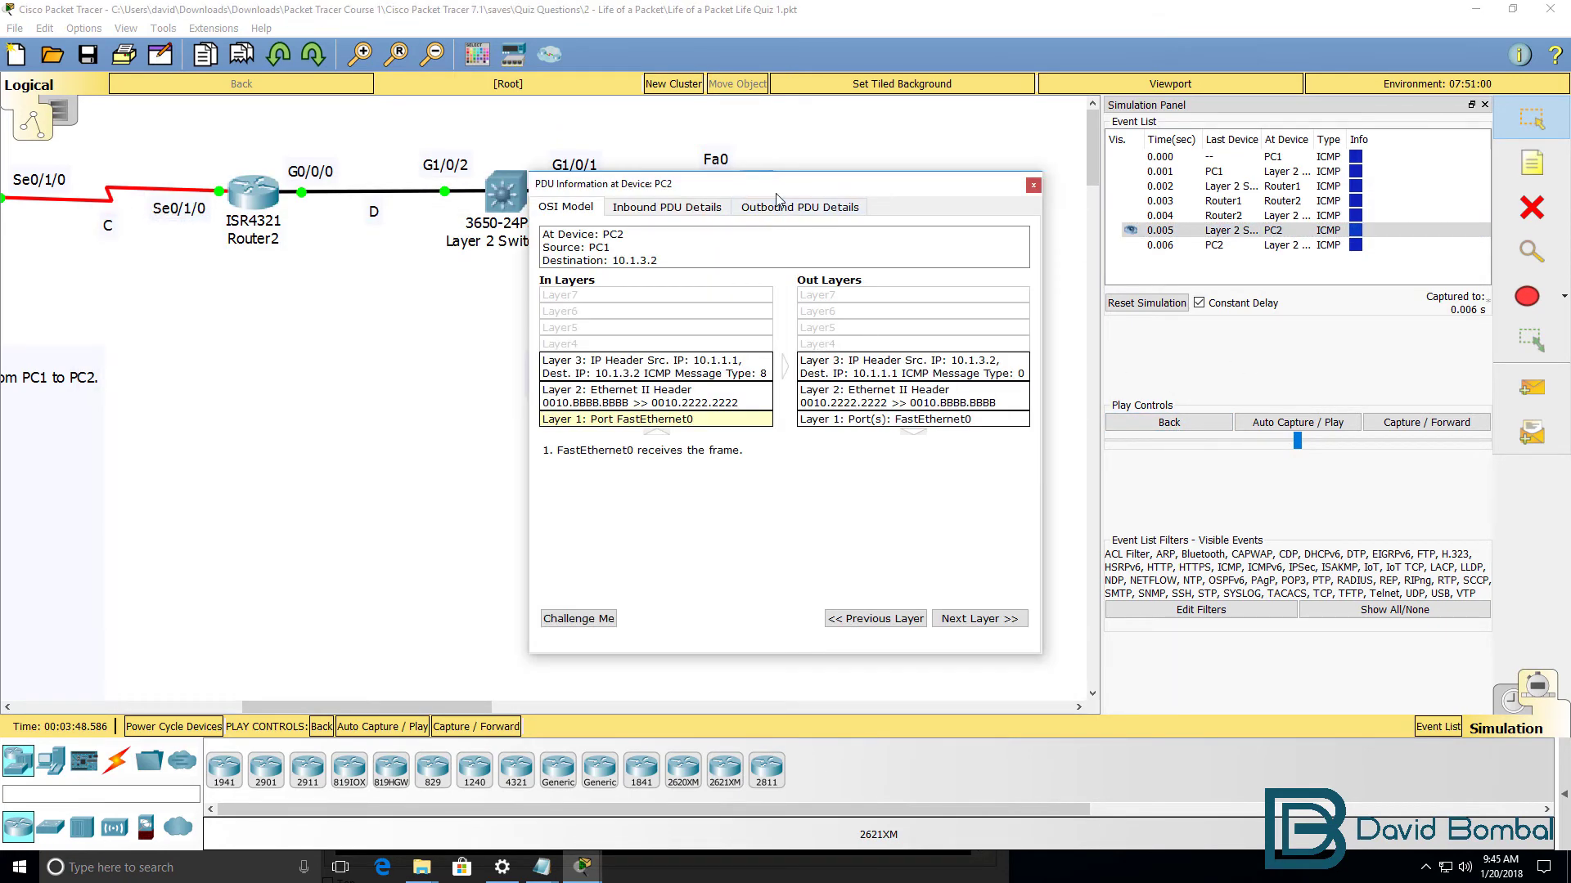
pyautogui.click(666, 206)
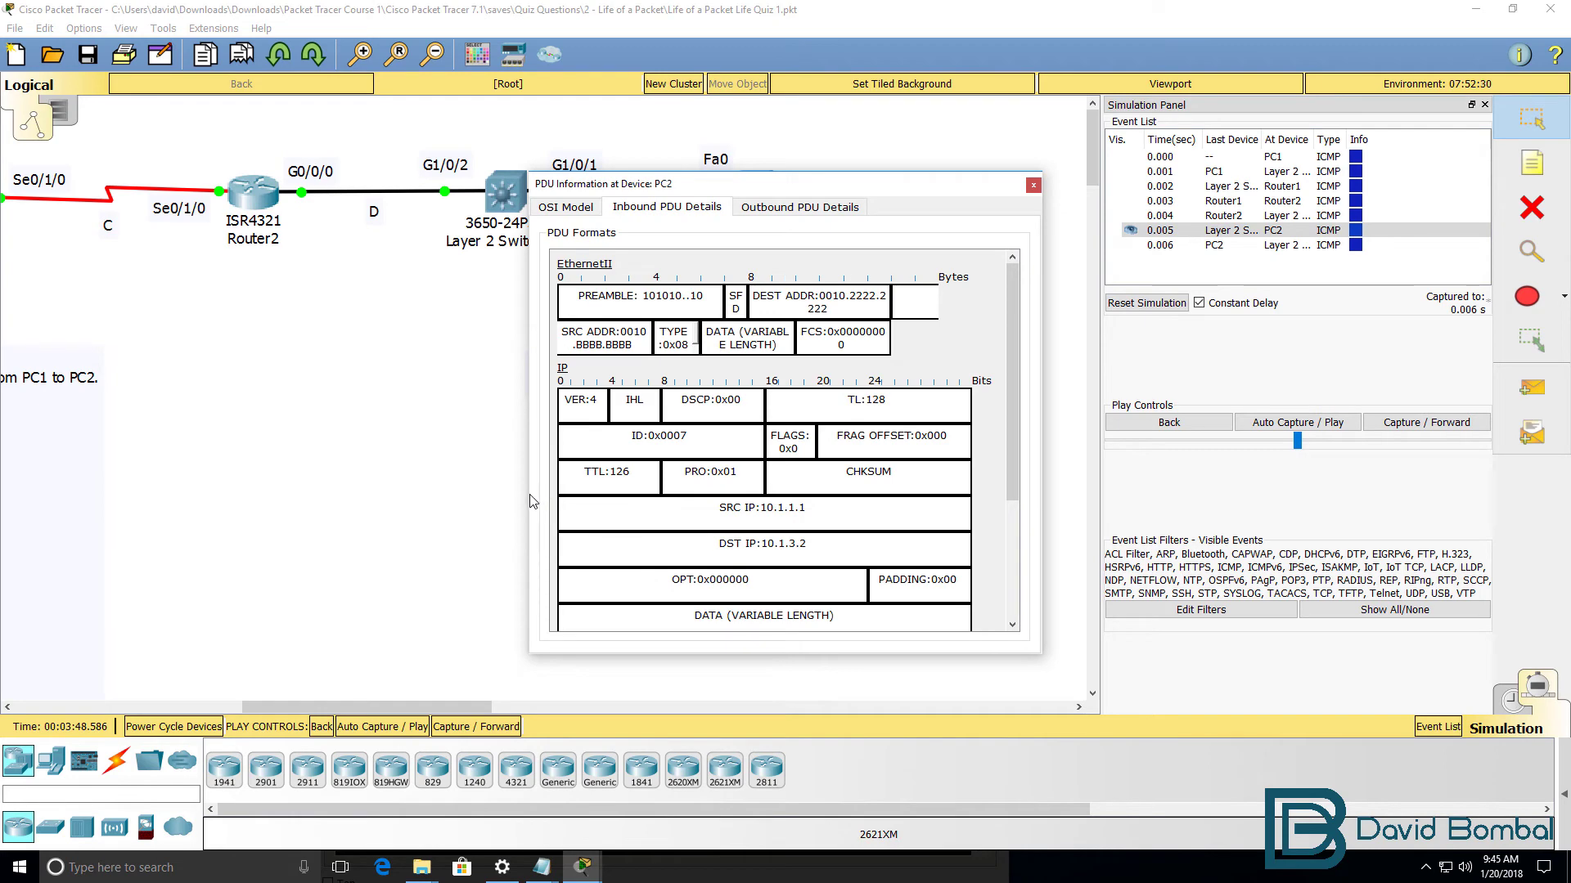
pyautogui.moveTo(529, 493); pyautogui.dragTo(43, 490)
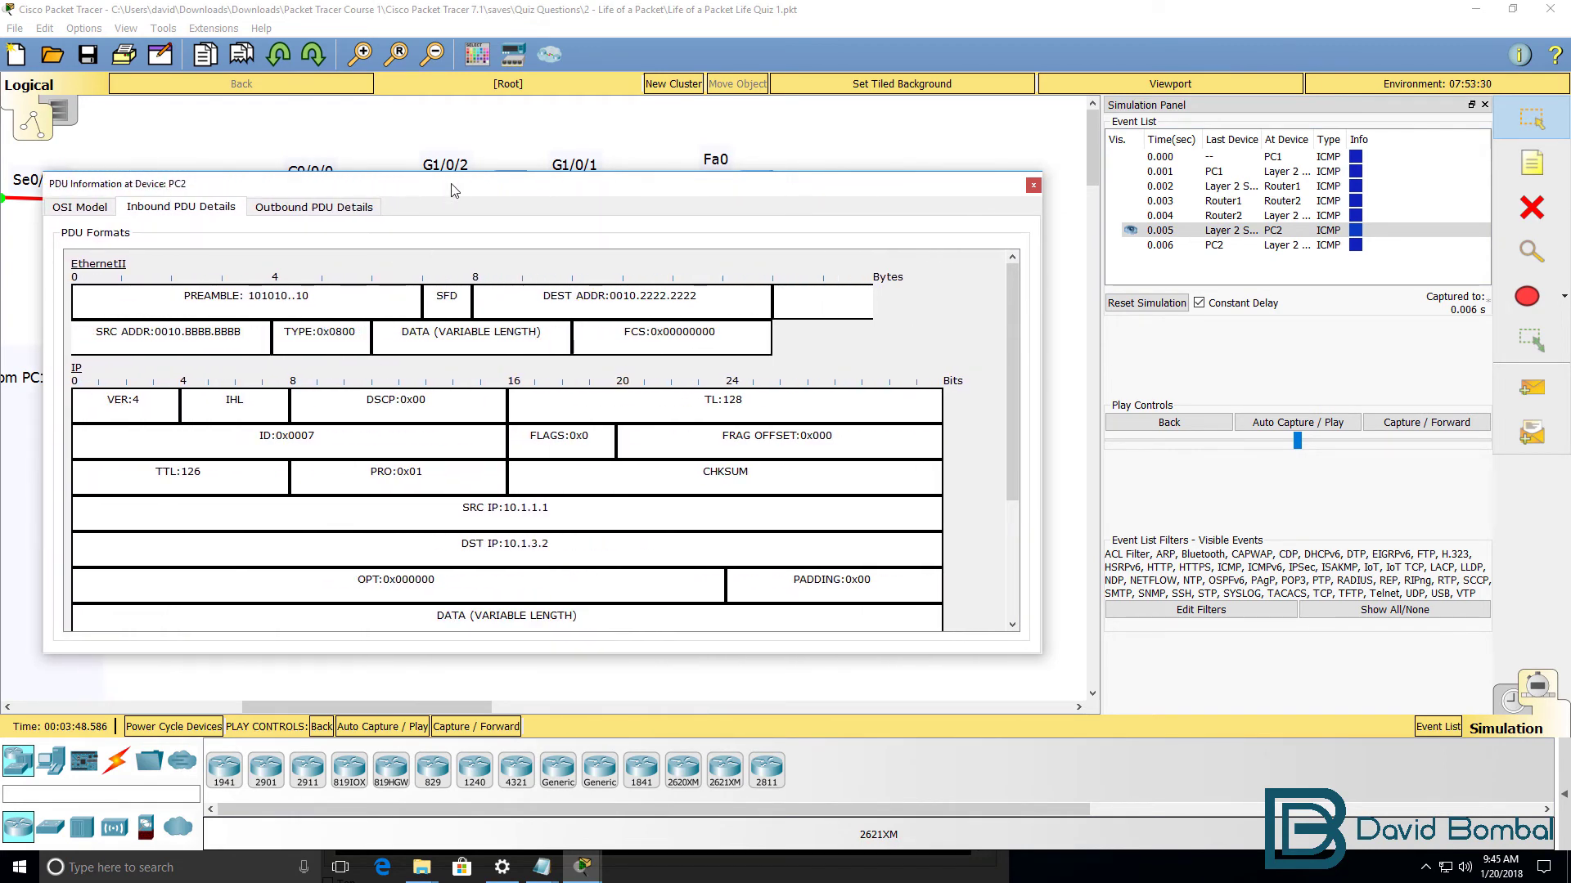
pyautogui.moveTo(454, 189); pyautogui.dragTo(467, 305)
pyautogui.scroll(-3, 482, 491)
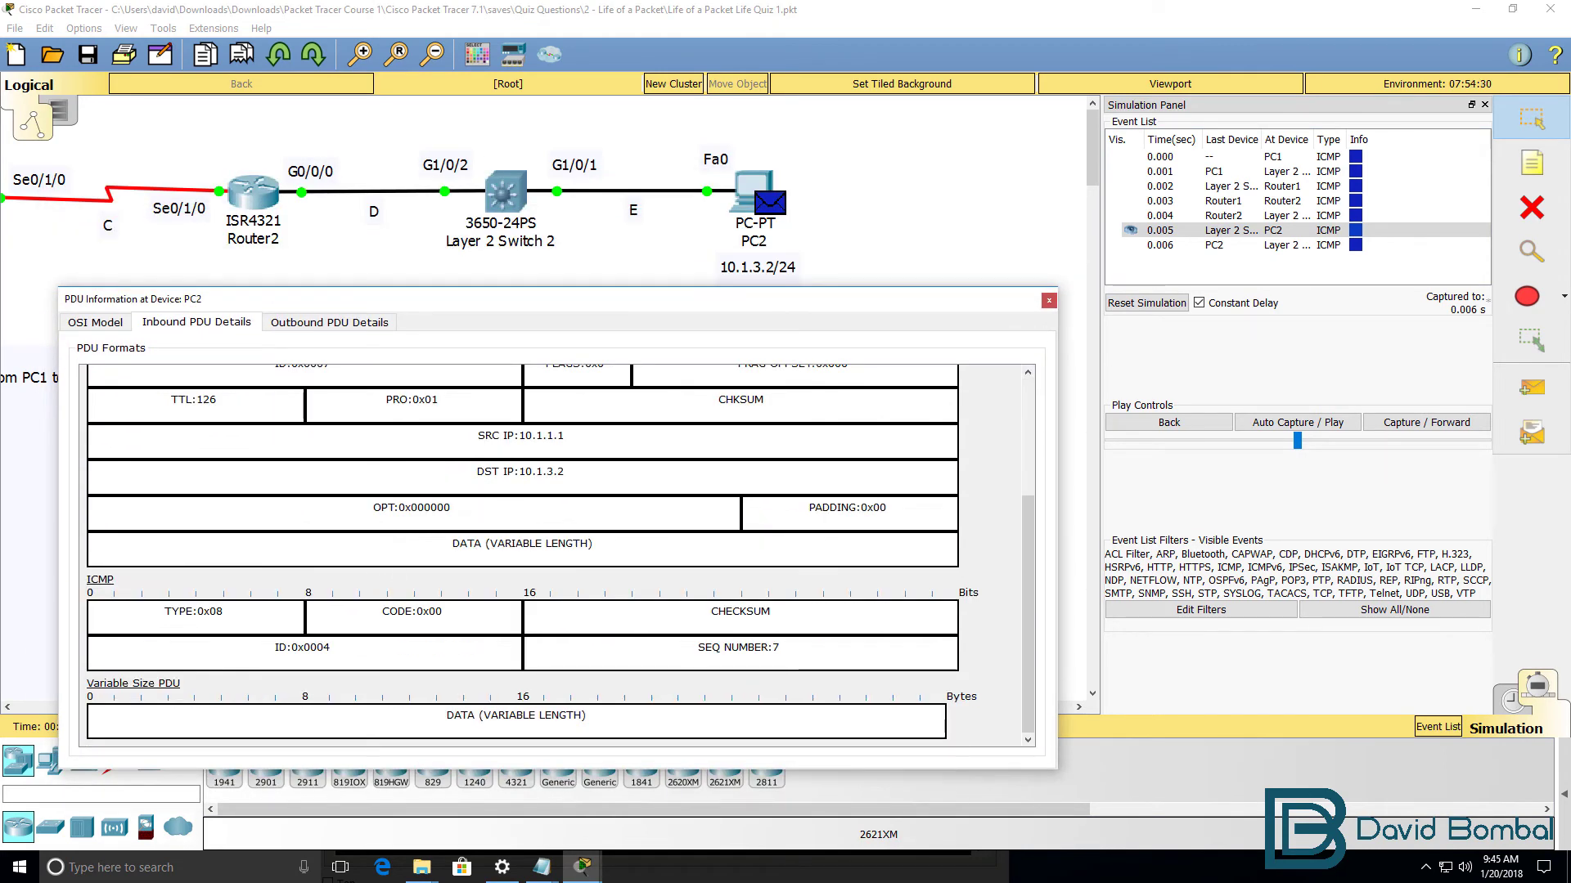
pyautogui.moveTo(237, 613); pyautogui.dragTo(82, 613)
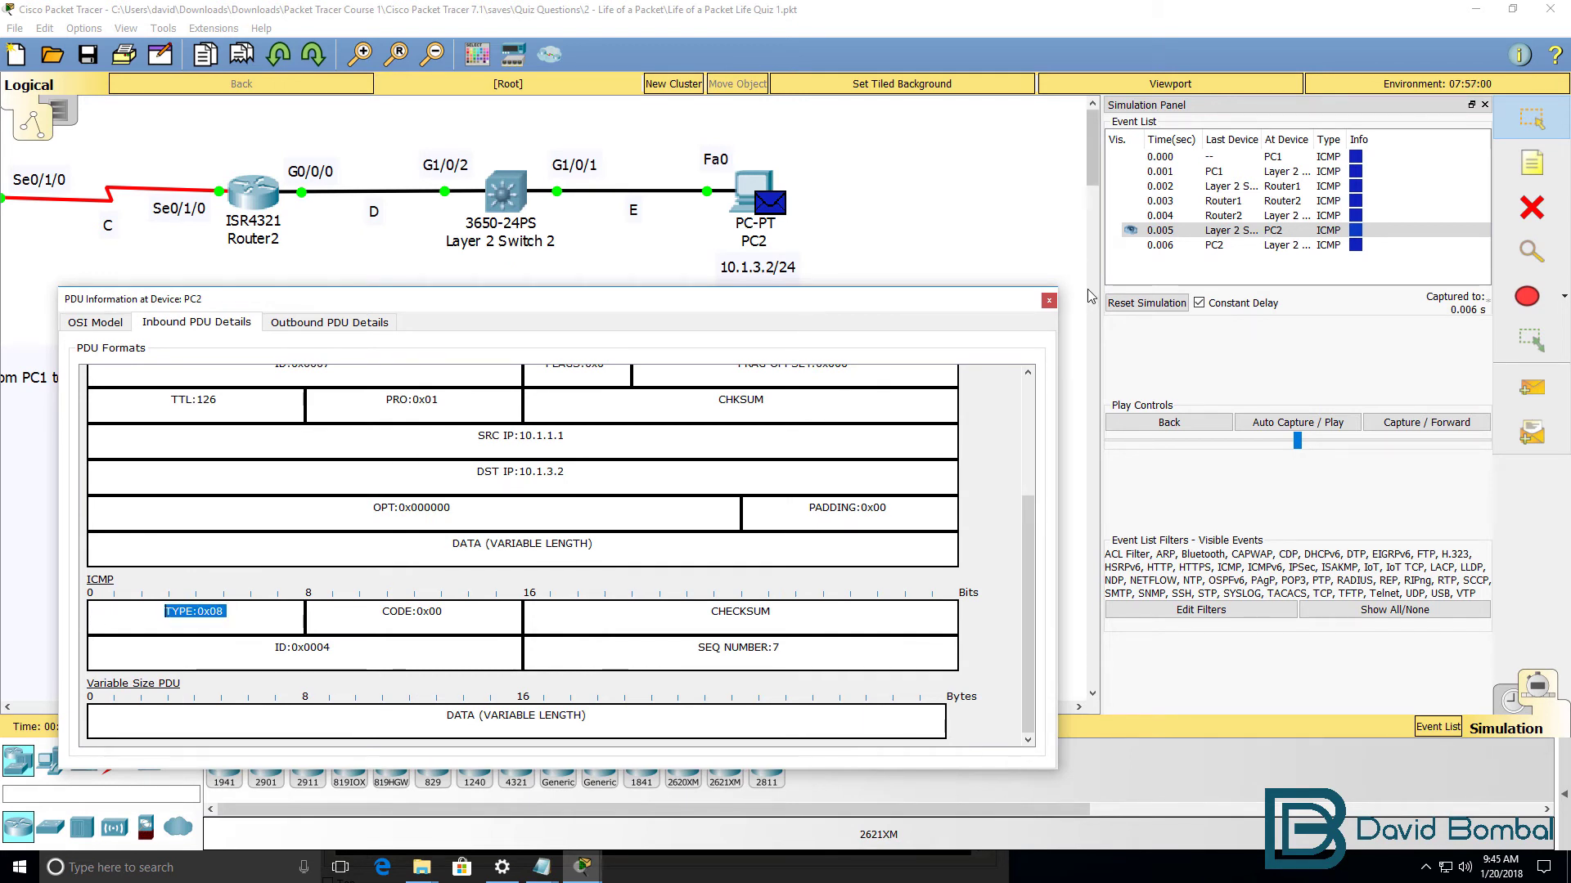
# Advance to the echo reply at Layer 2 Switch 2 again and examine the ICMP type and Ethernet header in its inbound PDU details
pyautogui.click(1415, 429)
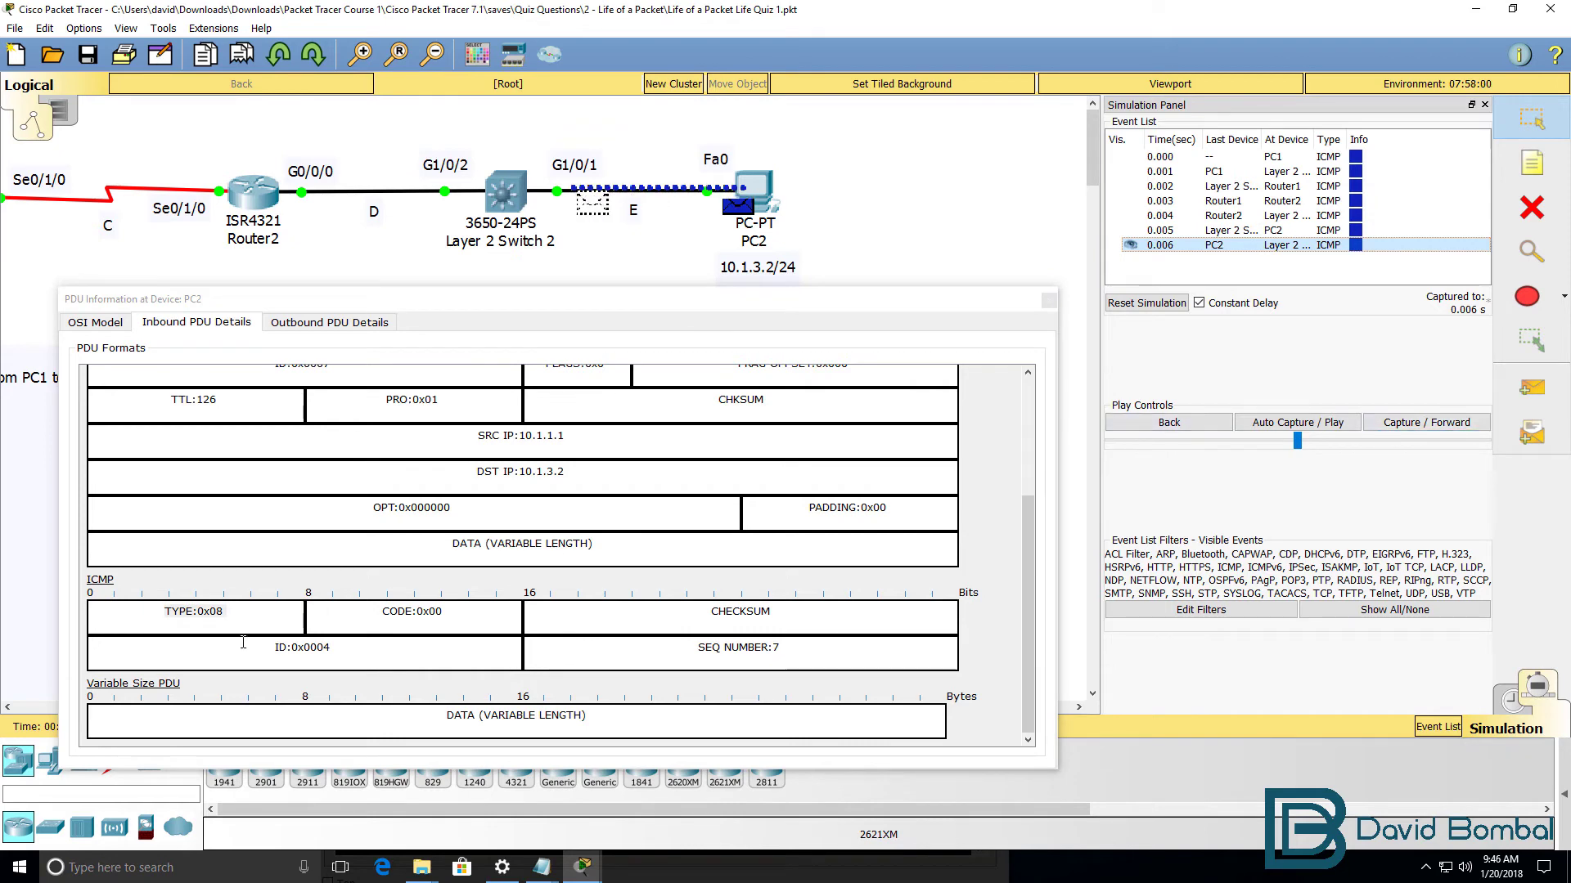
pyautogui.click(1049, 300)
pyautogui.click(516, 205)
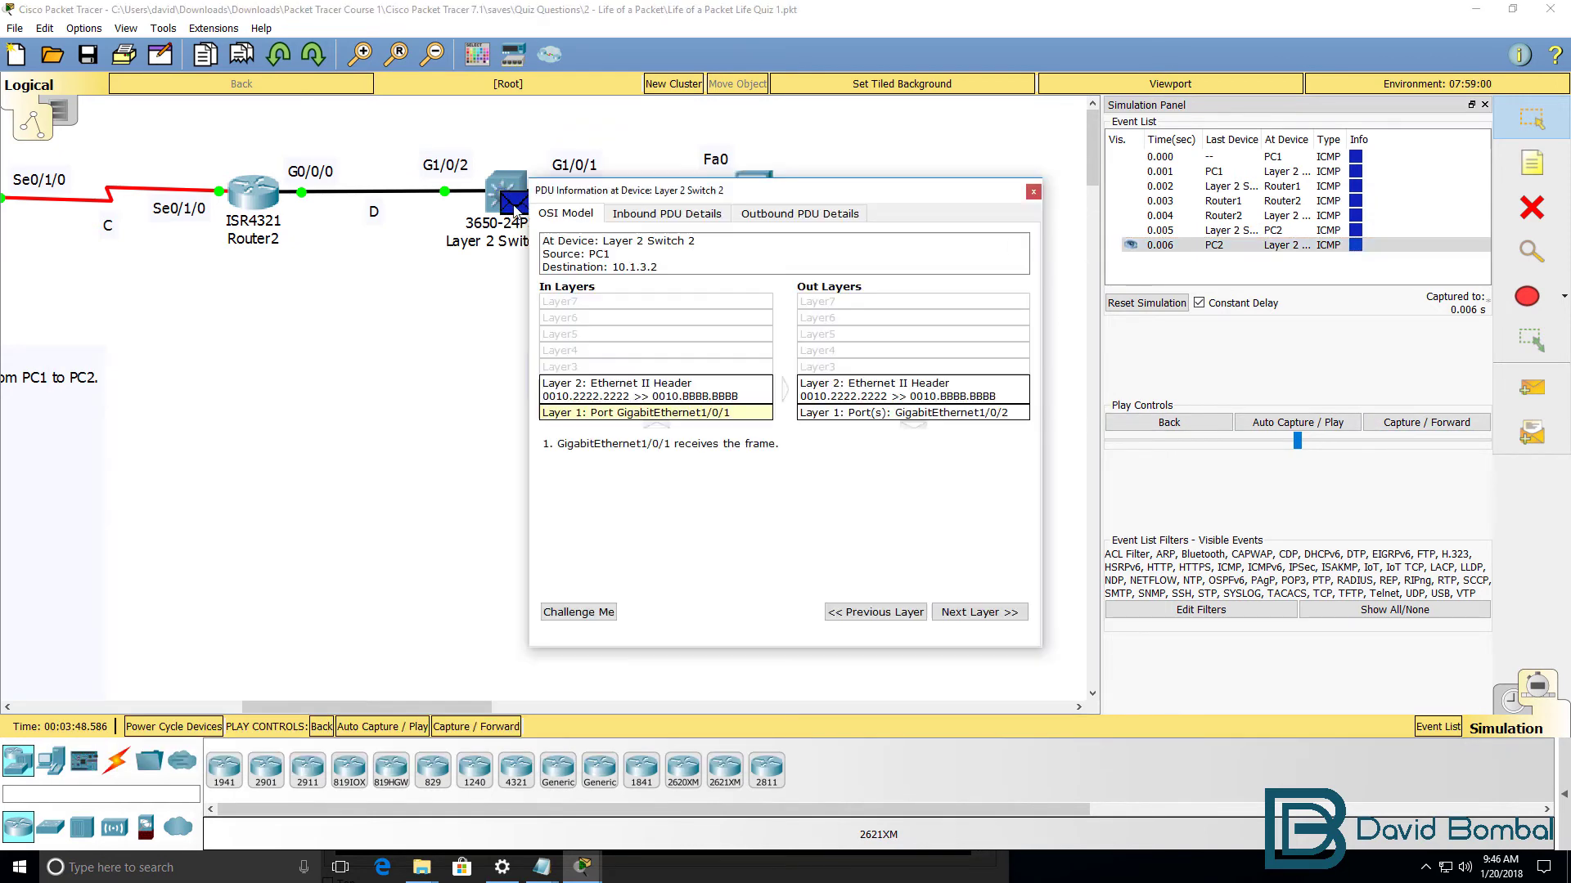
pyautogui.moveTo(526, 430); pyautogui.dragTo(96, 430)
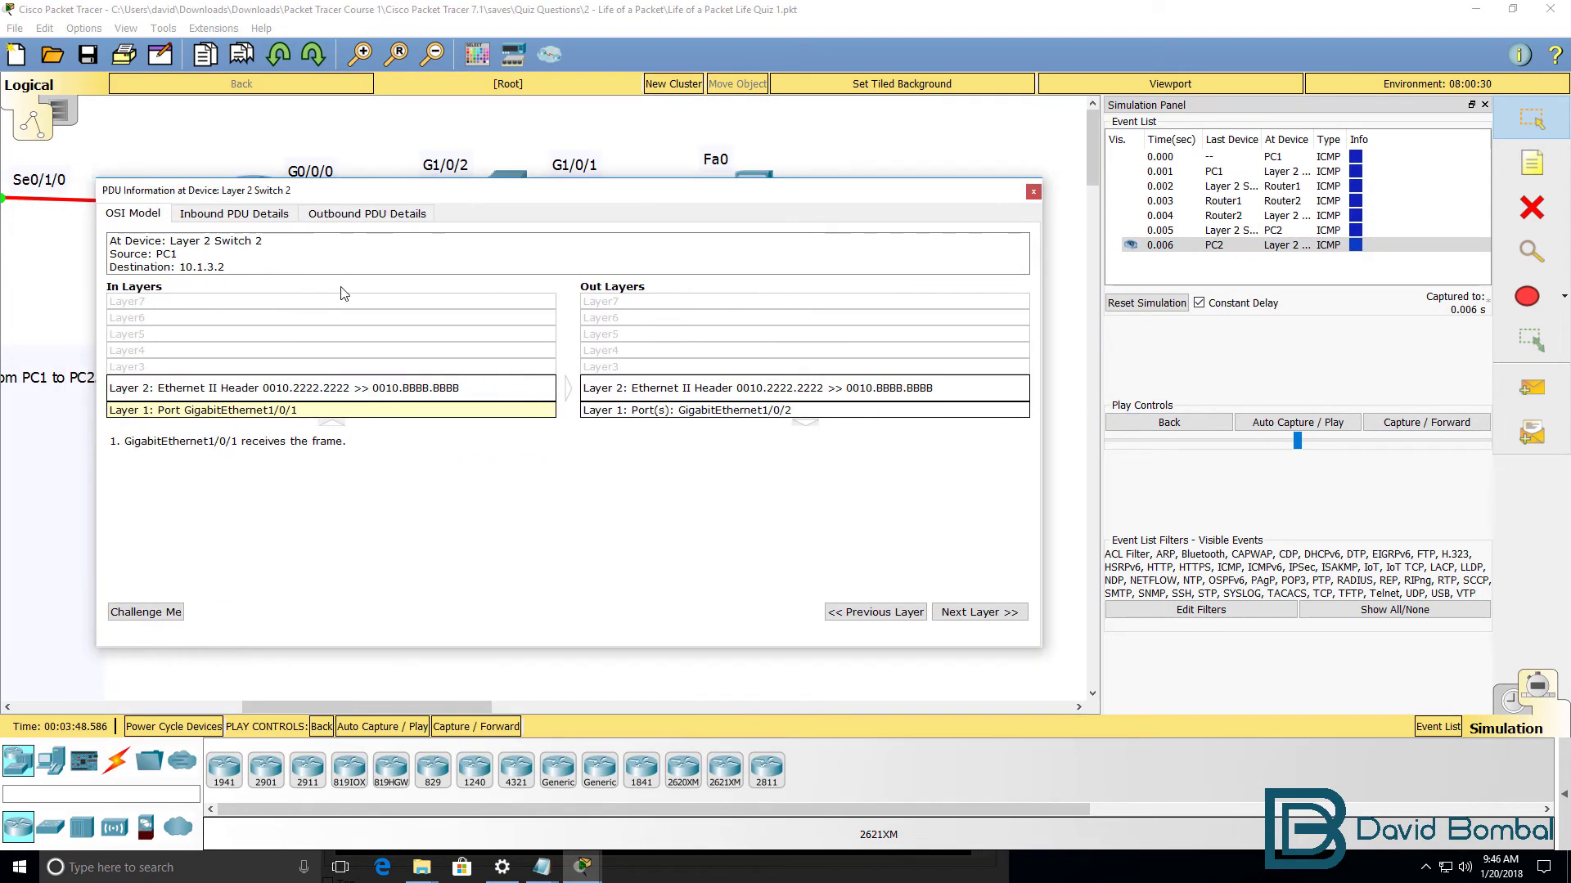
pyautogui.moveTo(530, 197); pyautogui.dragTo(557, 345)
pyautogui.click(275, 364)
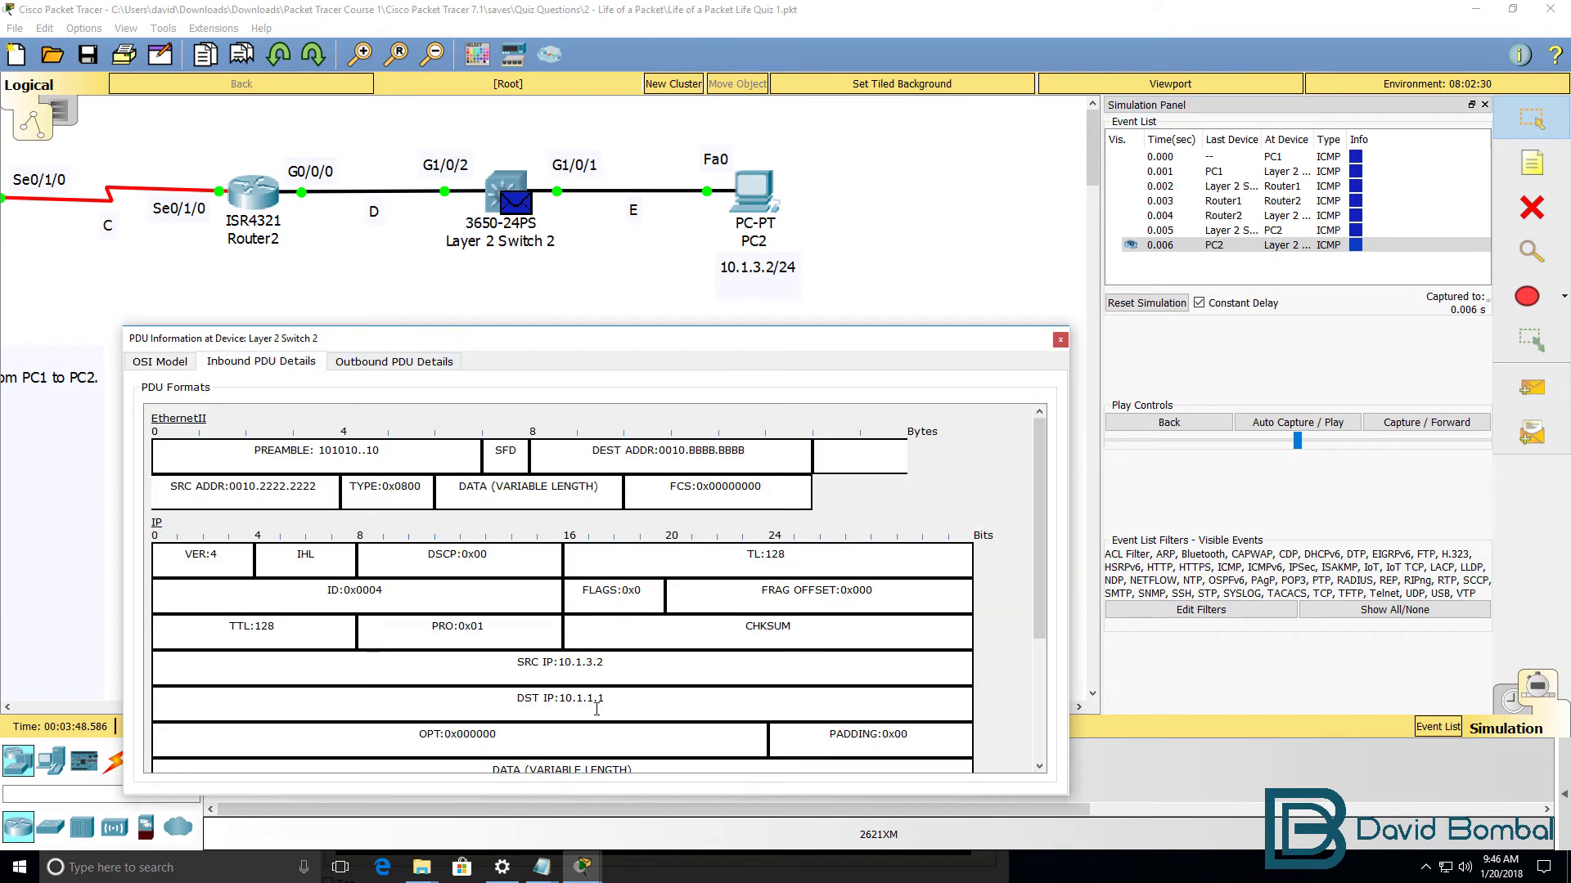
pyautogui.scroll(-5, 199, 633)
pyautogui.moveTo(286, 638); pyautogui.dragTo(200, 633)
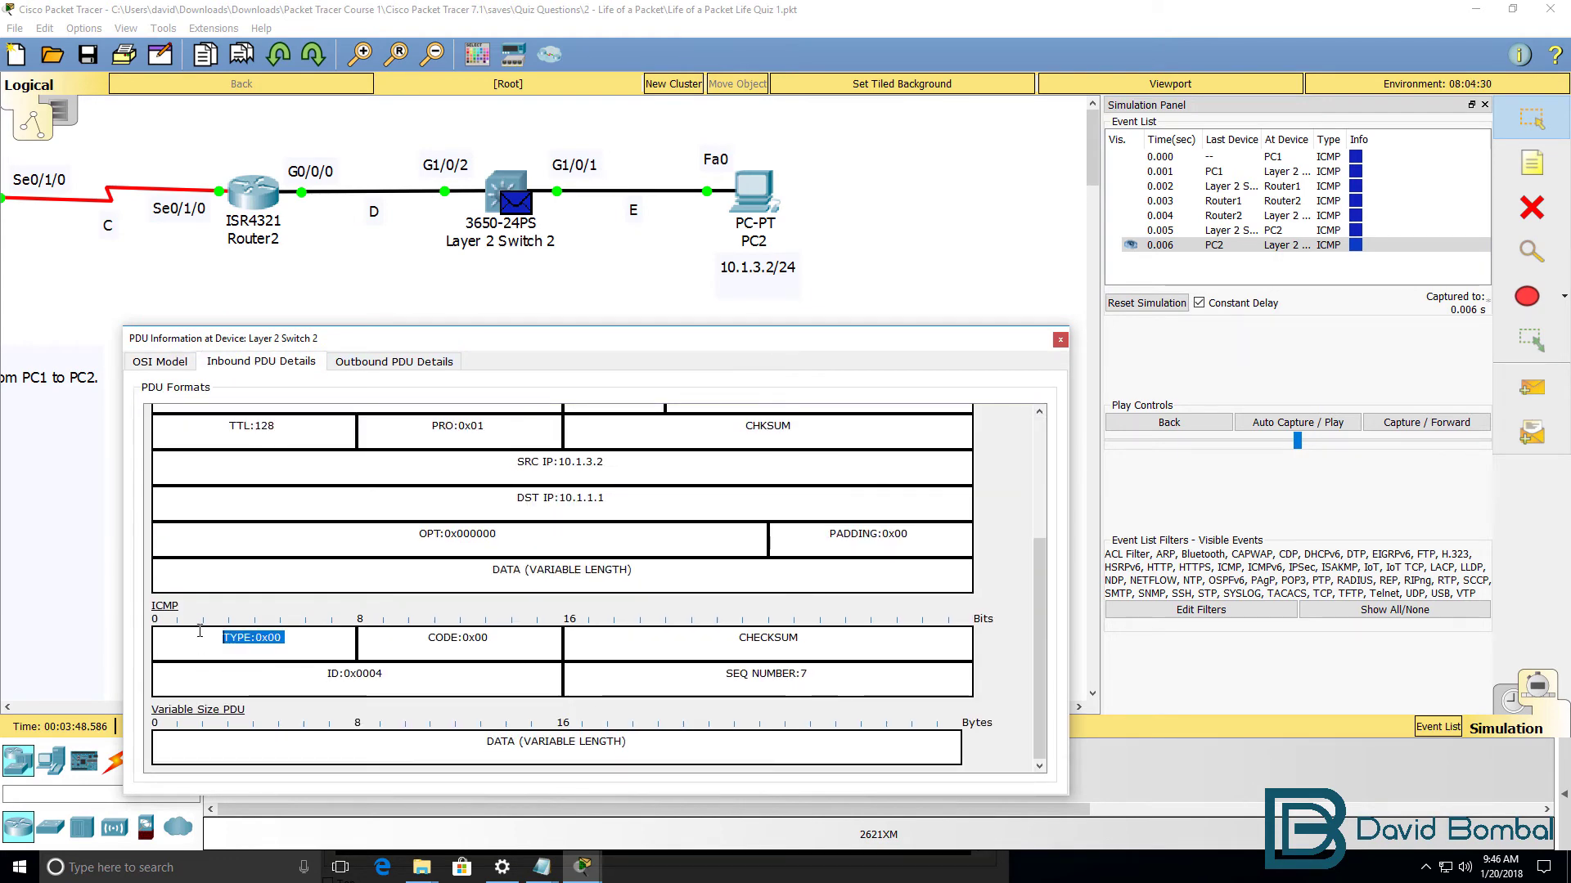
pyautogui.scroll(5, 390, 615)
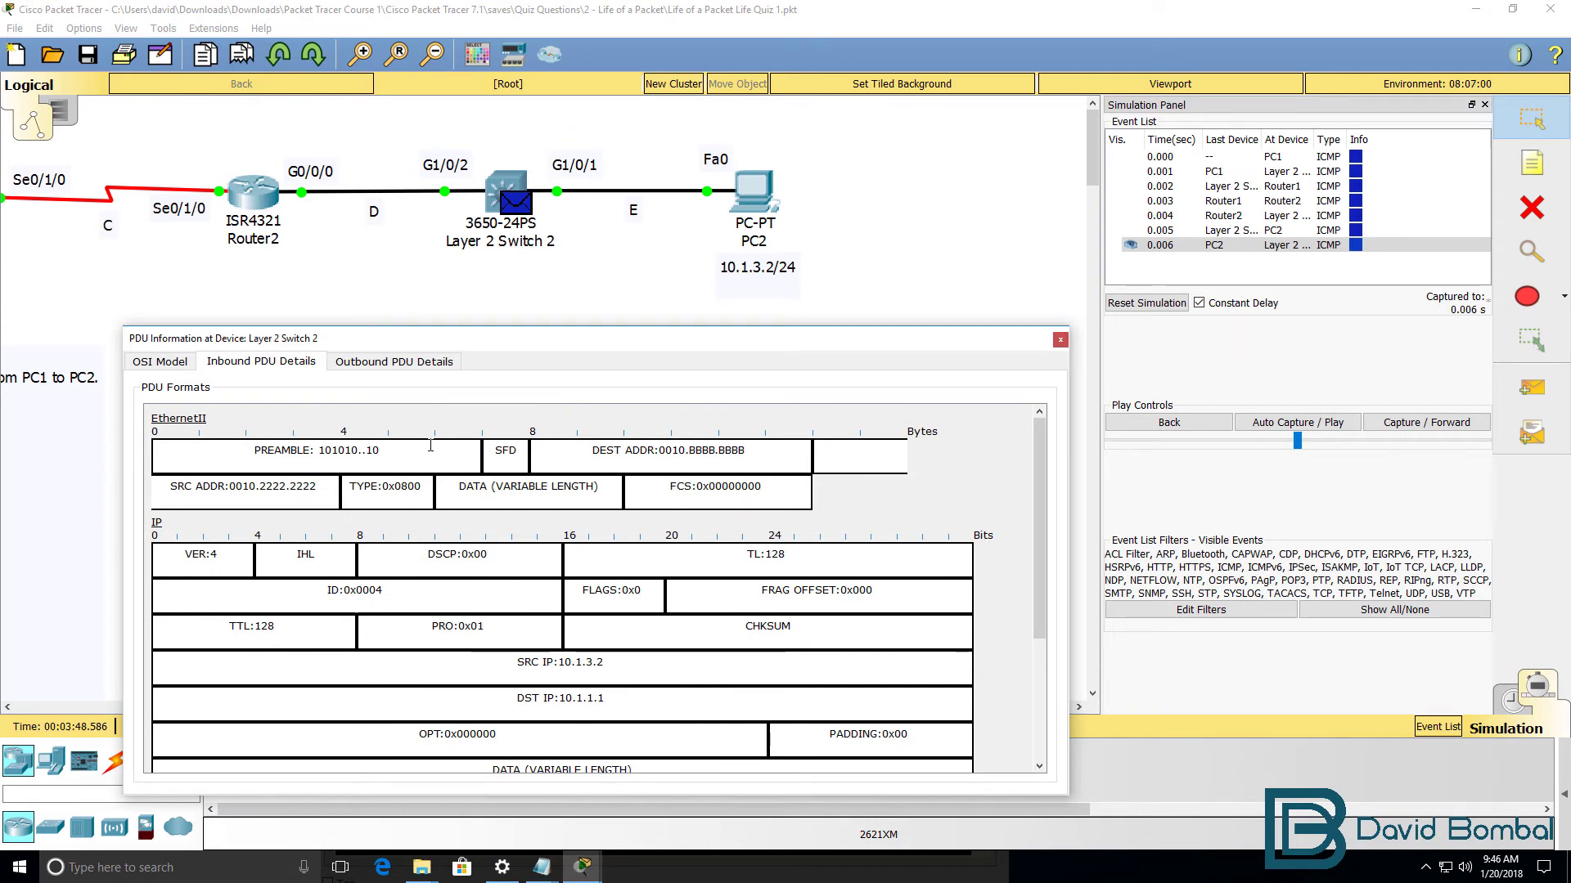
# Examine the echo reply's source and destination MAC addresses at Layer 2 Switch 2, and open Router2's command line in an enlarged window
pyautogui.moveTo(323, 483); pyautogui.dragTo(149, 483)
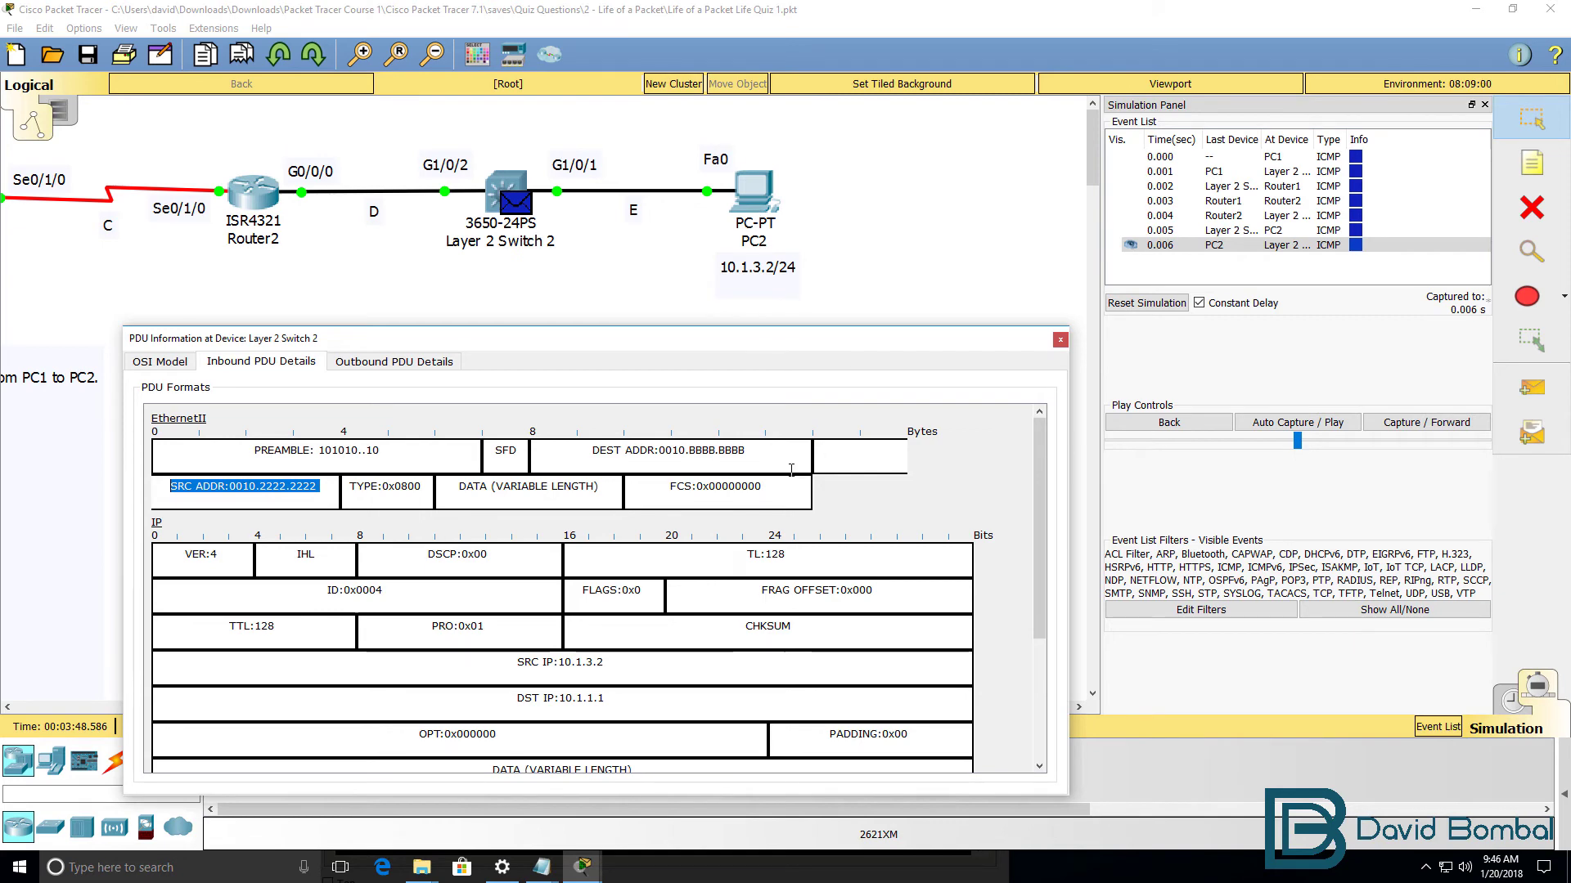
pyautogui.moveTo(771, 455); pyautogui.dragTo(577, 453)
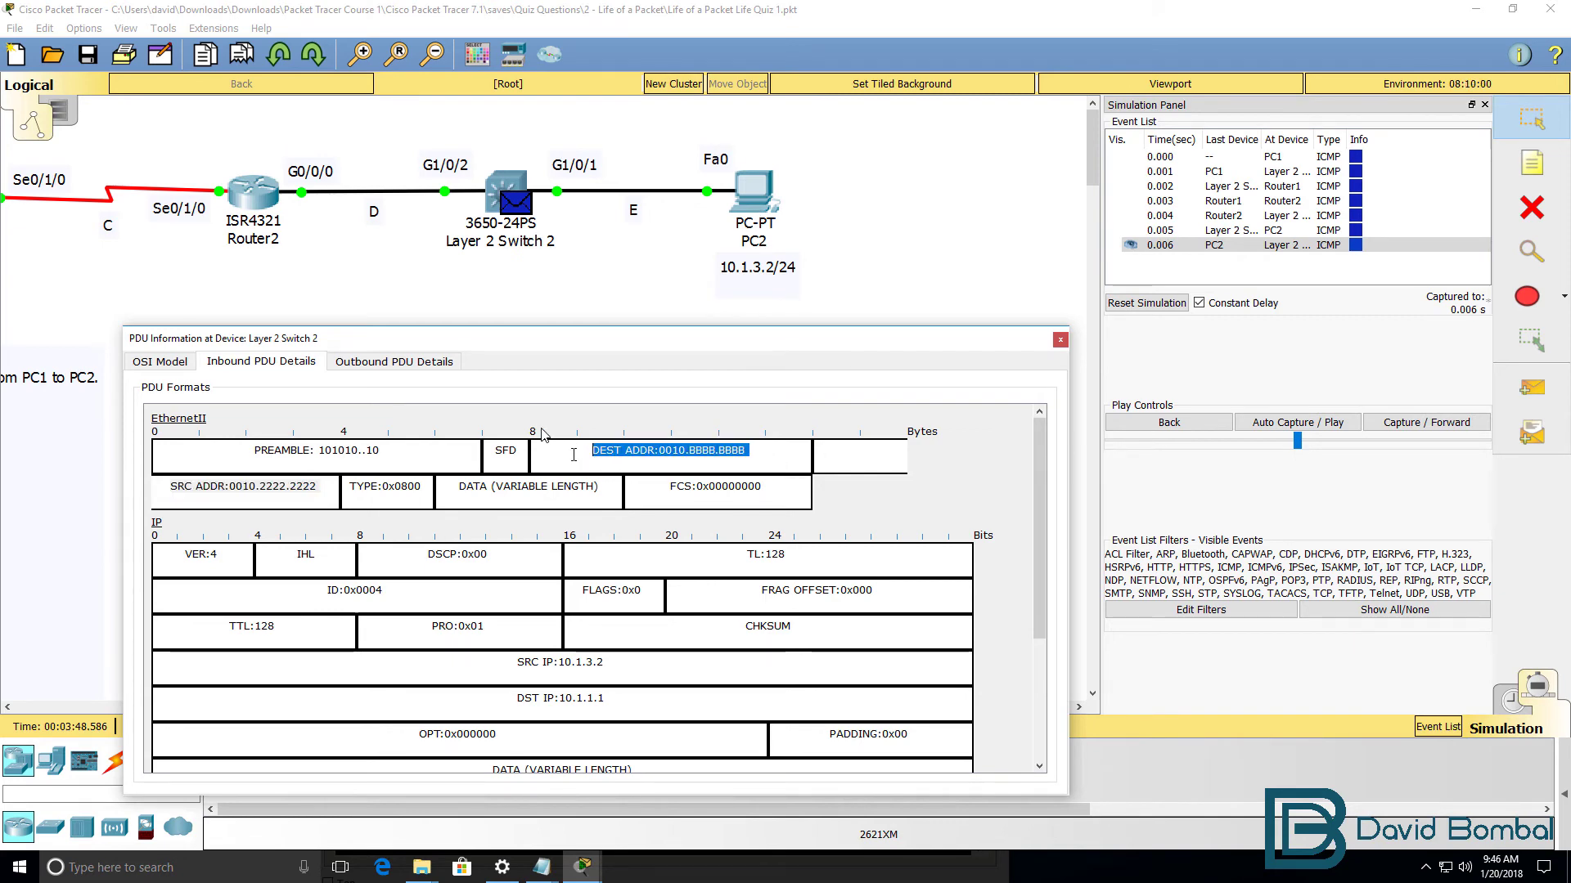
pyautogui.click(254, 197)
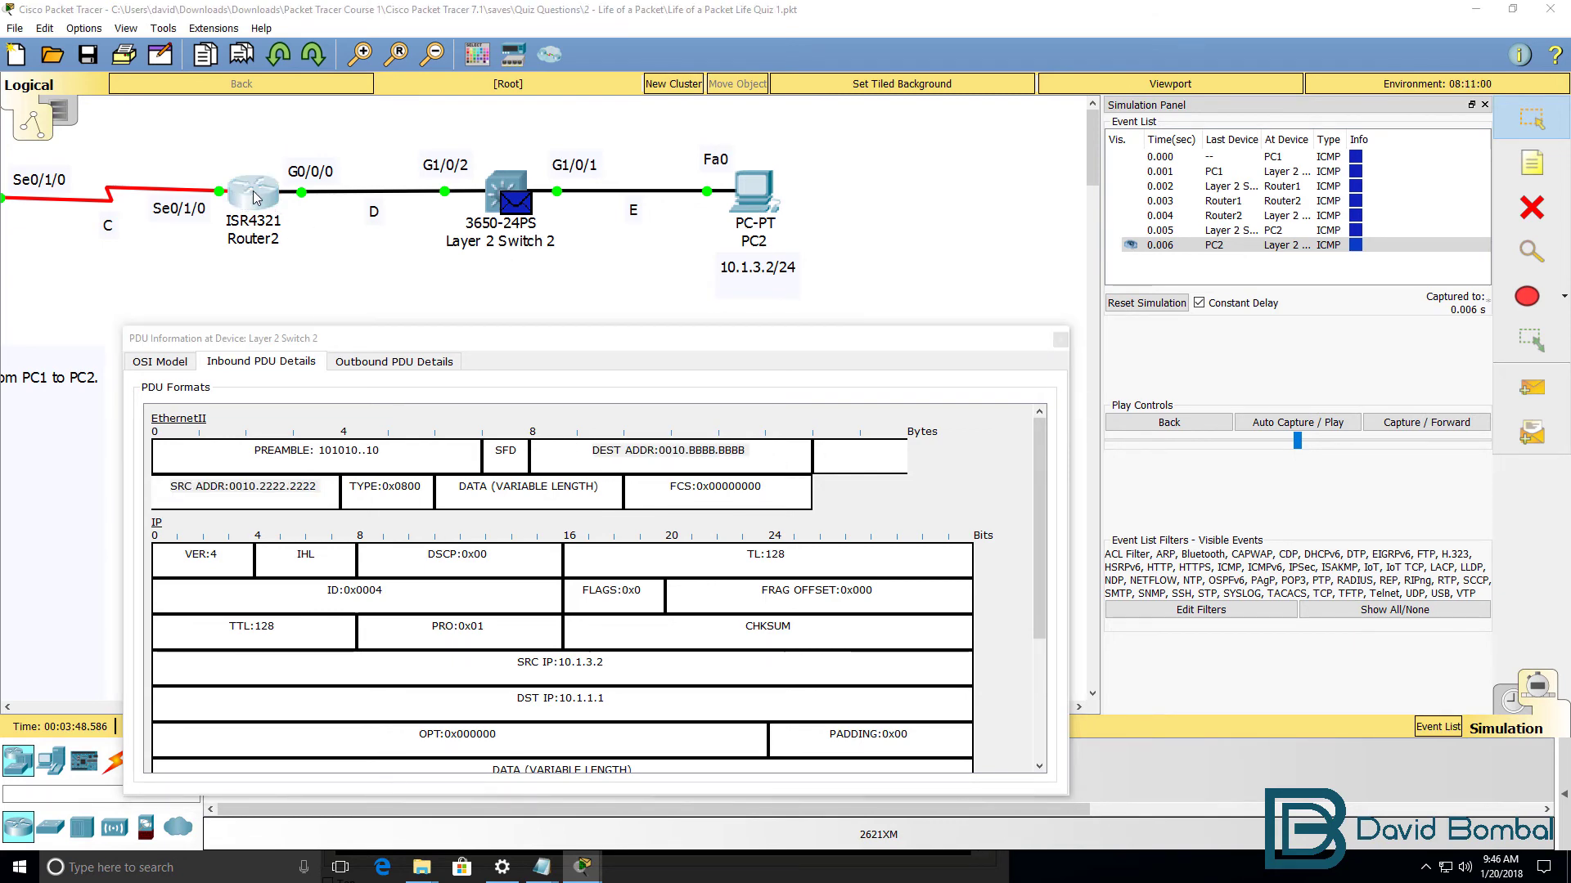
pyautogui.click(670, 215)
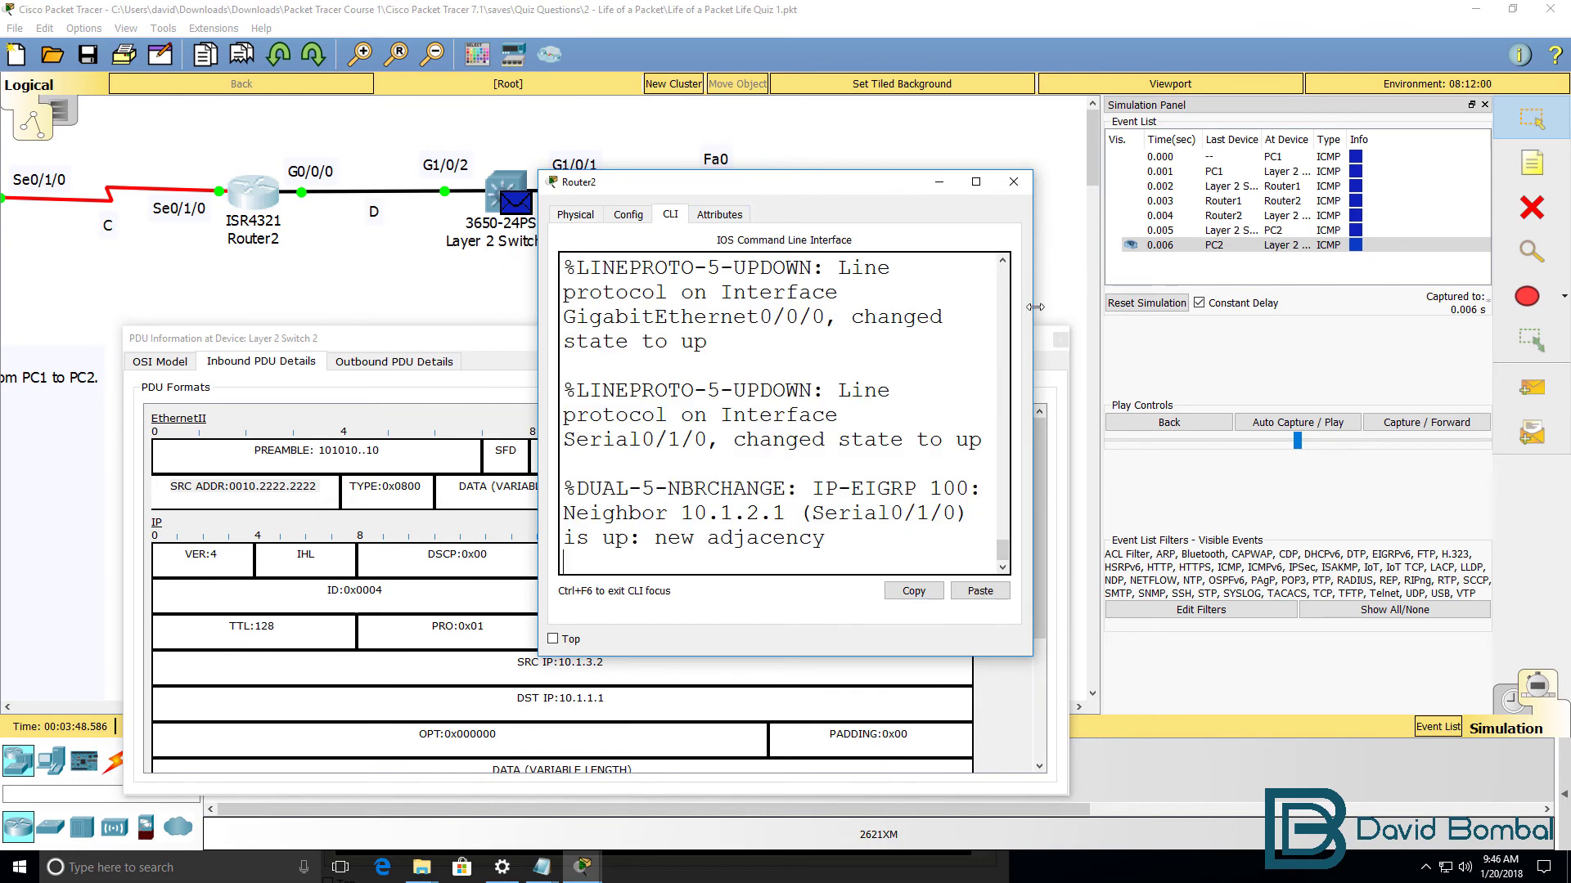
pyautogui.moveTo(1034, 307); pyautogui.dragTo(1472, 306)
pyautogui.moveTo(979, 186); pyautogui.dragTo(1127, 228)
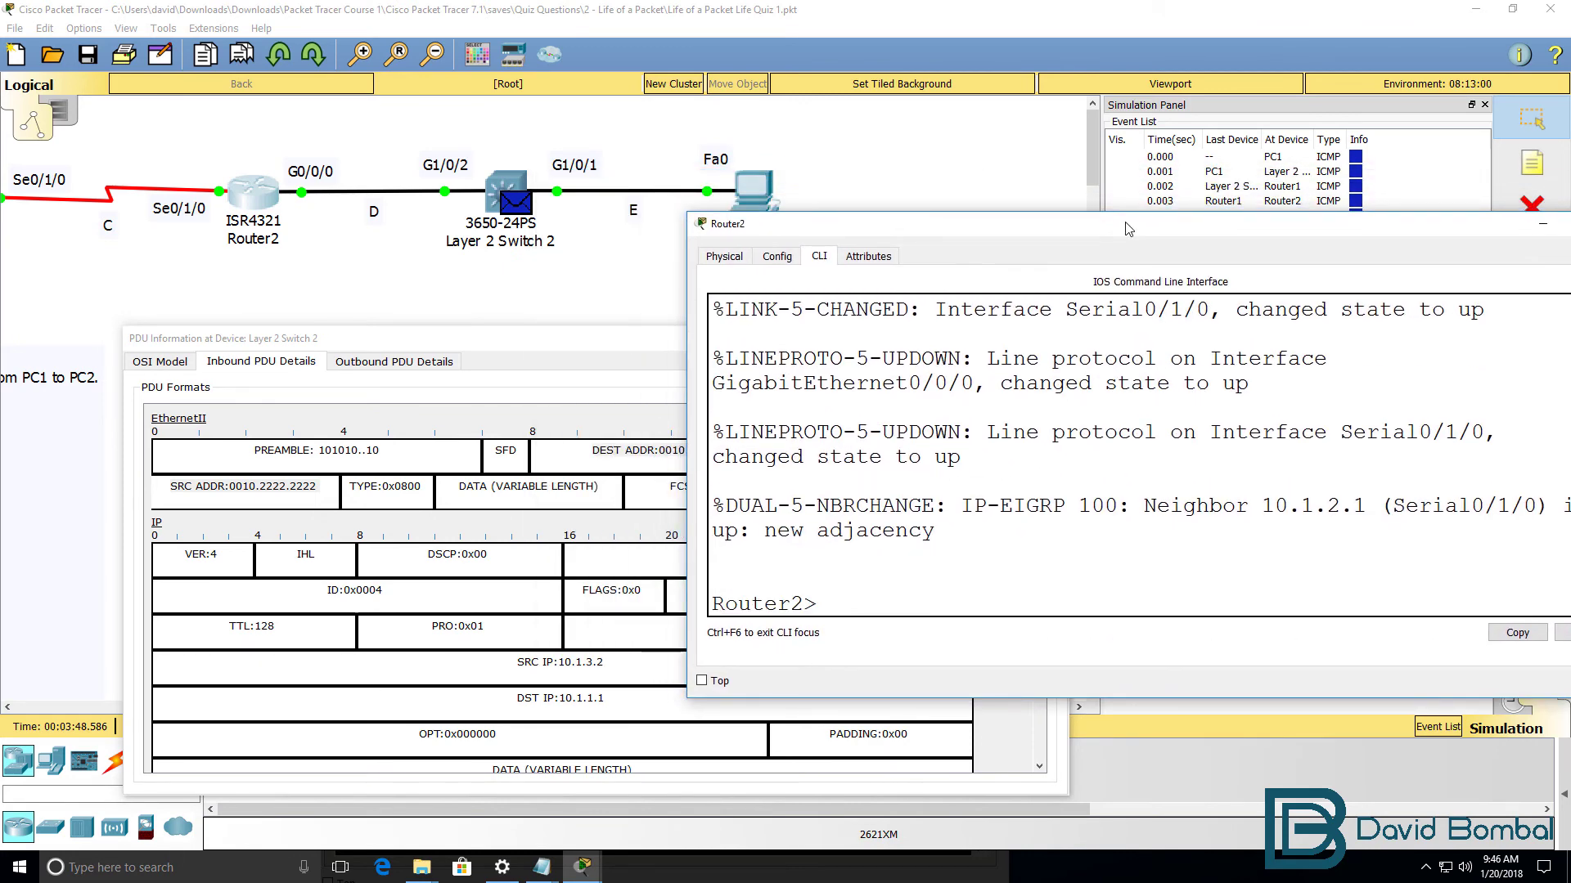
# Enter privileged mode on Router2, run sh run, and check the MAC address configured on GigabitEthernet0/0/0
pyautogui.press('Return')
pyautogui.press('Return')
pyautogui.write('en')
pyautogui.press('Return')
pyautogui.write('sh run')
pyautogui.press('Return')
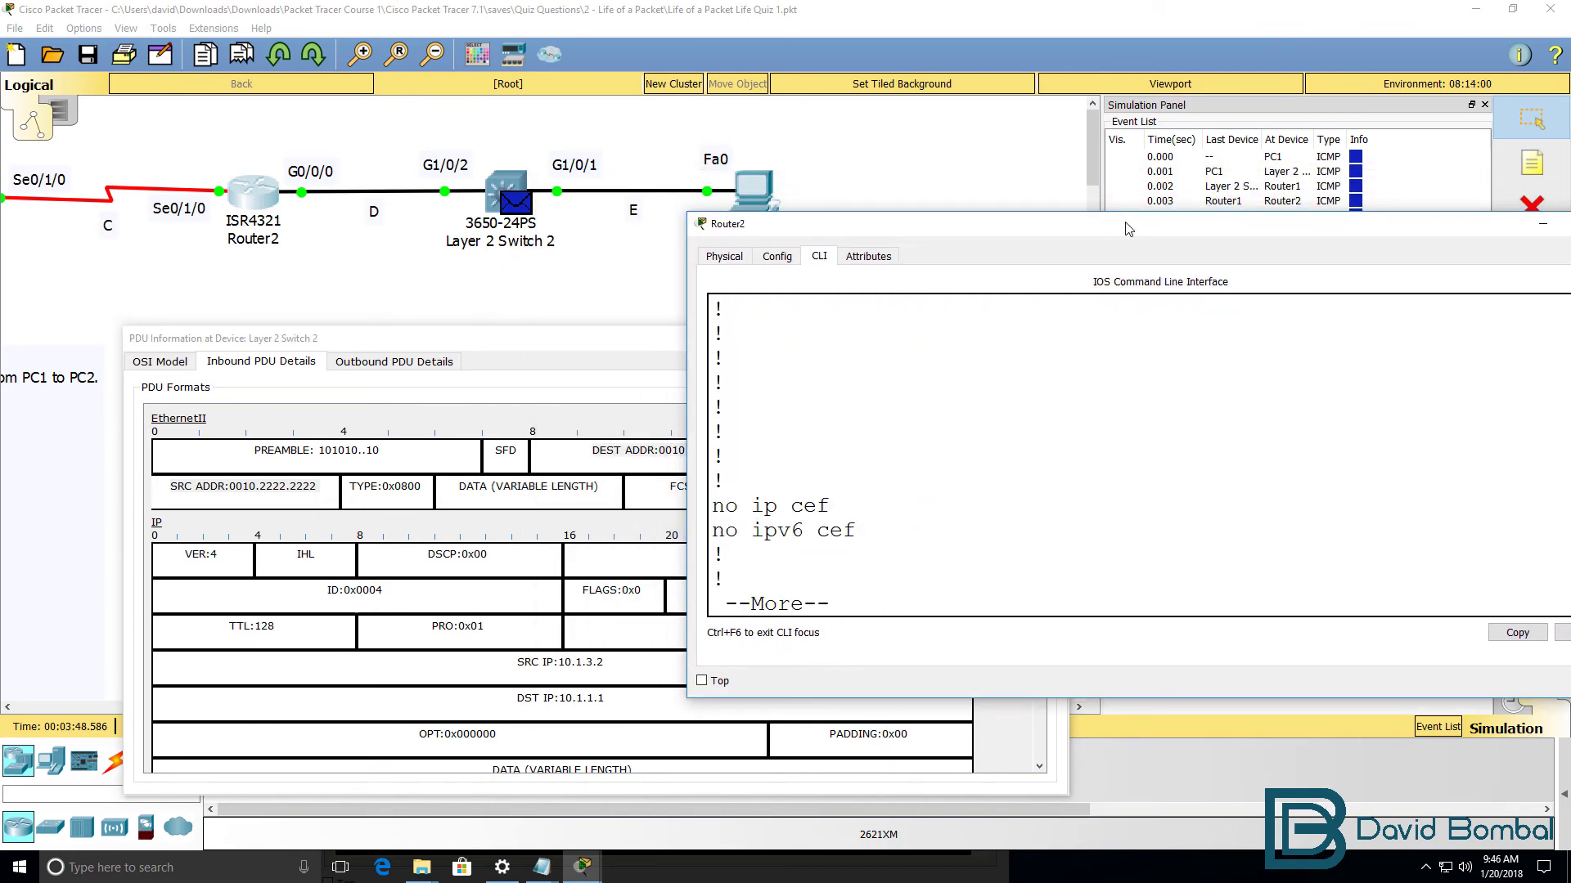
pyautogui.press('space')
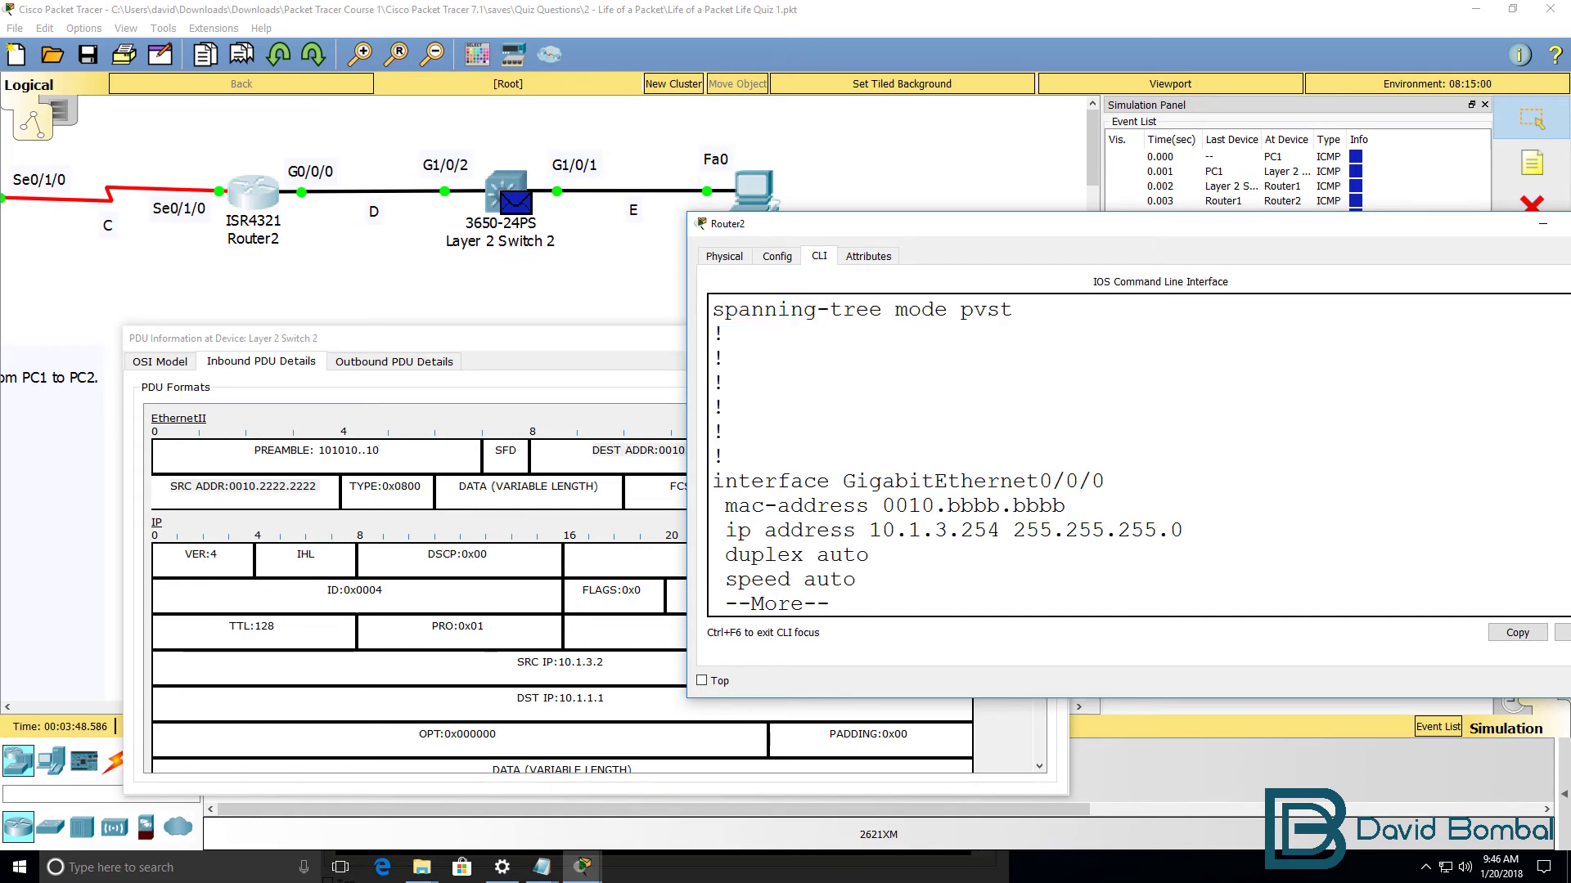
pyautogui.moveTo(1065, 506); pyautogui.dragTo(689, 504)
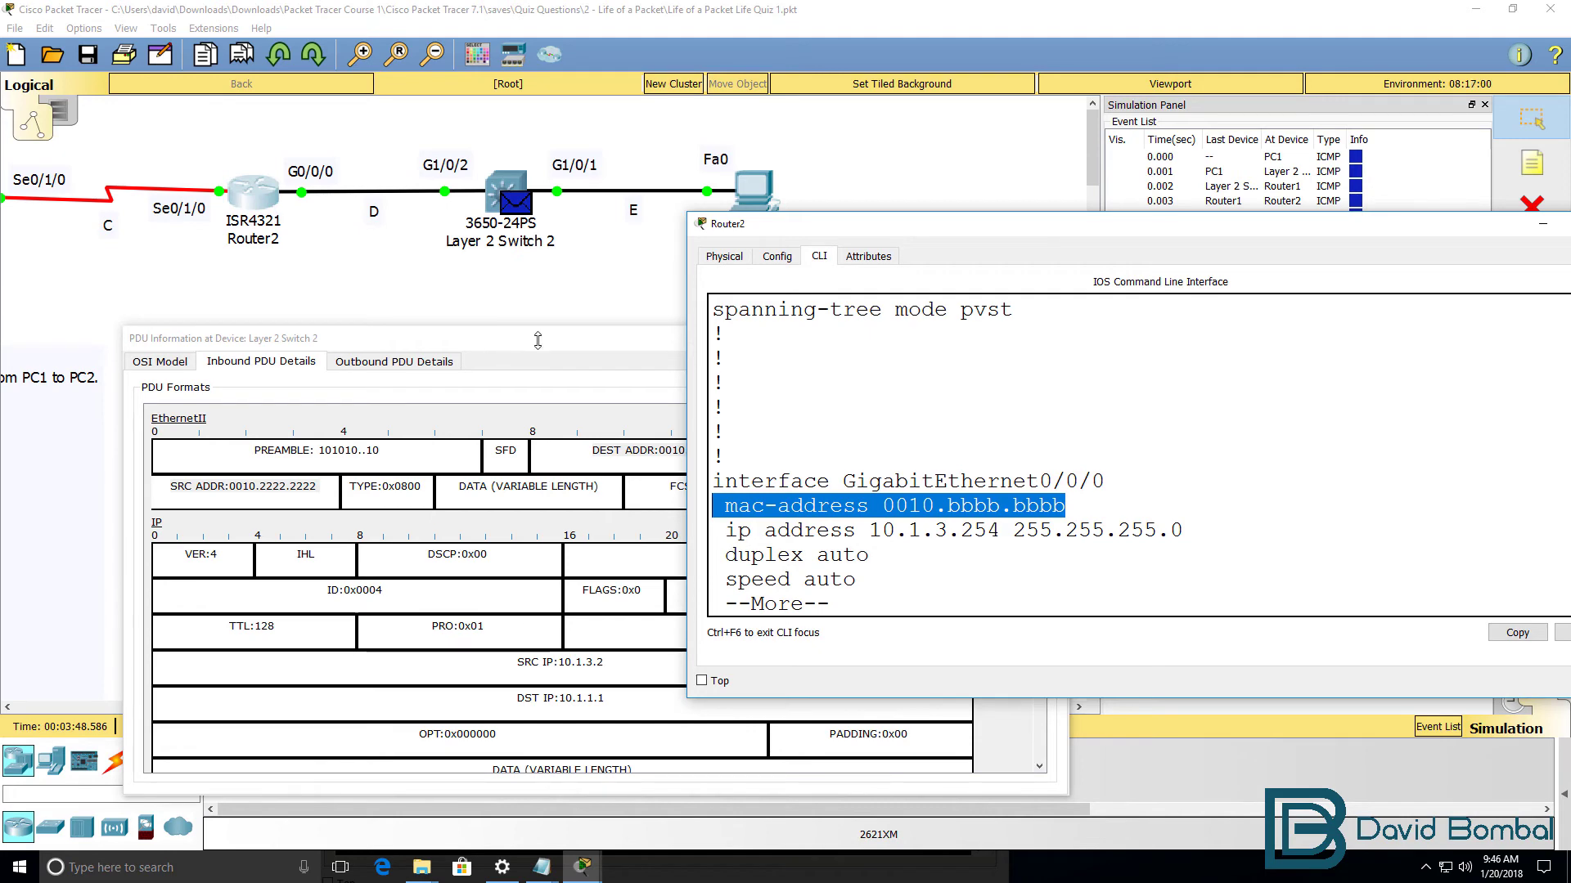
# Return to the Layer 2 Switch 2 PDU details and compare the frame's destination and source MAC addresses with the checked interface
pyautogui.click(634, 329)
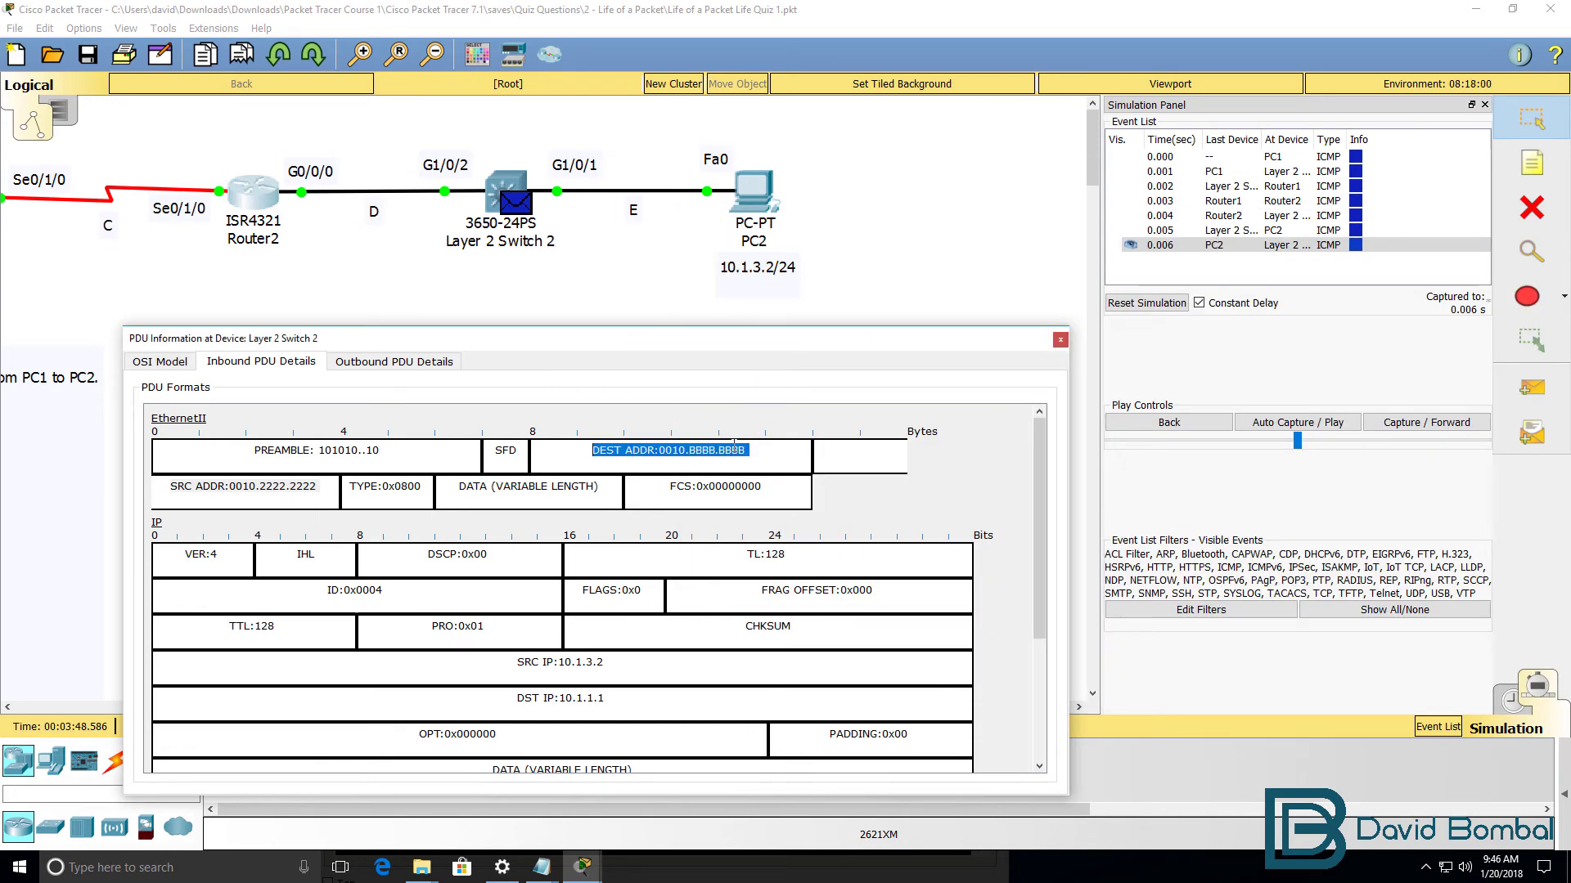
pyautogui.moveTo(751, 450); pyautogui.dragTo(566, 430)
pyautogui.moveTo(335, 482); pyautogui.dragTo(172, 484)
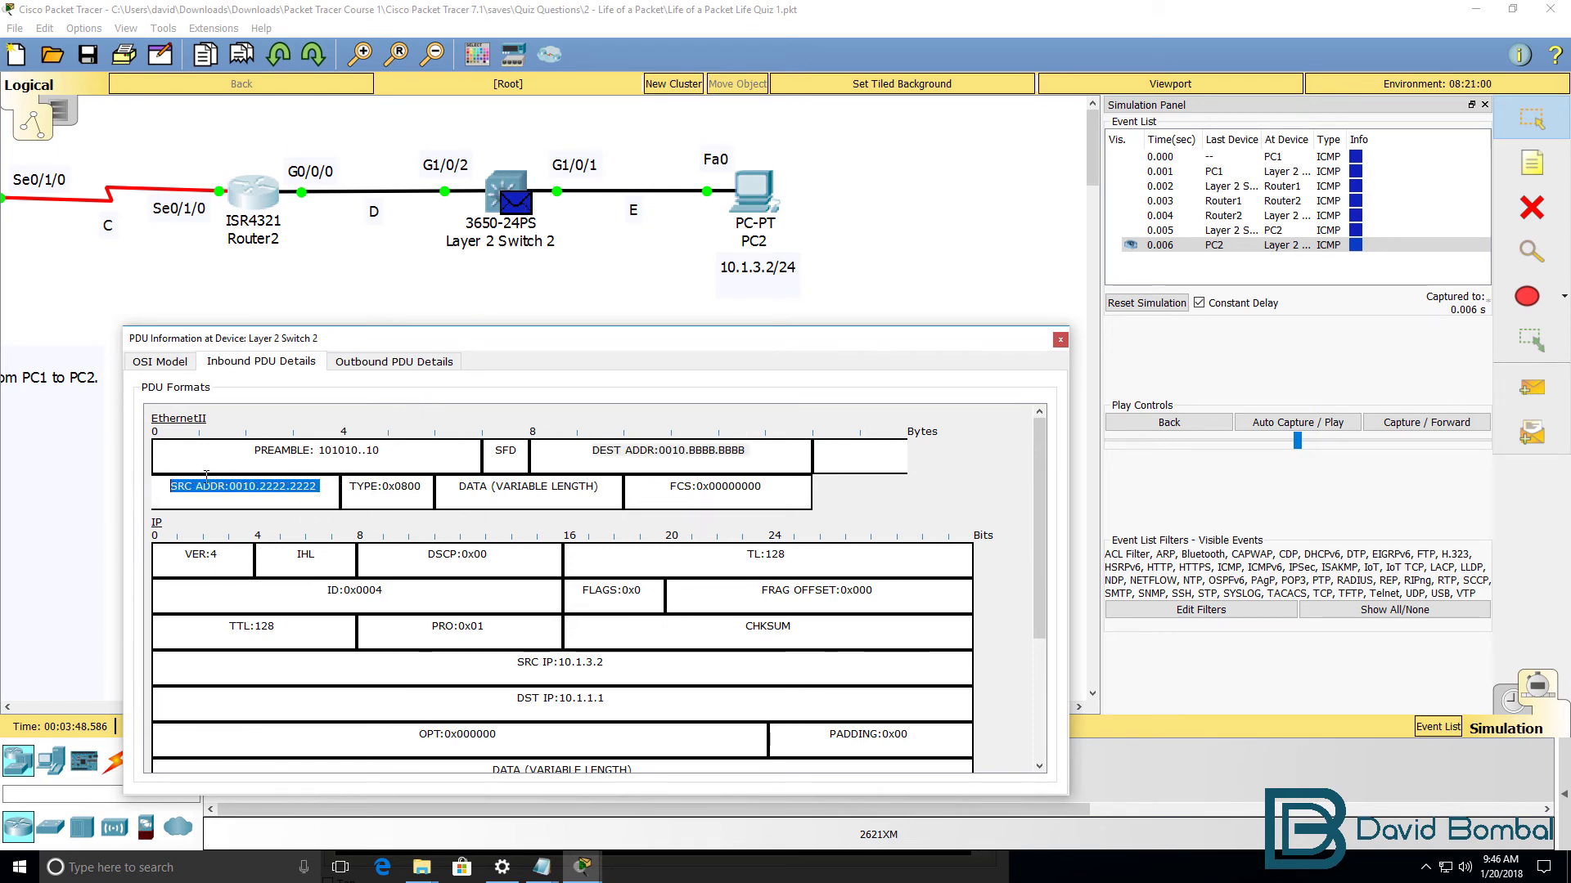
# Advance the simulation by one event and display the inbound PDU details of the echo reply at Router2 in a widened window
pyautogui.click(1423, 425)
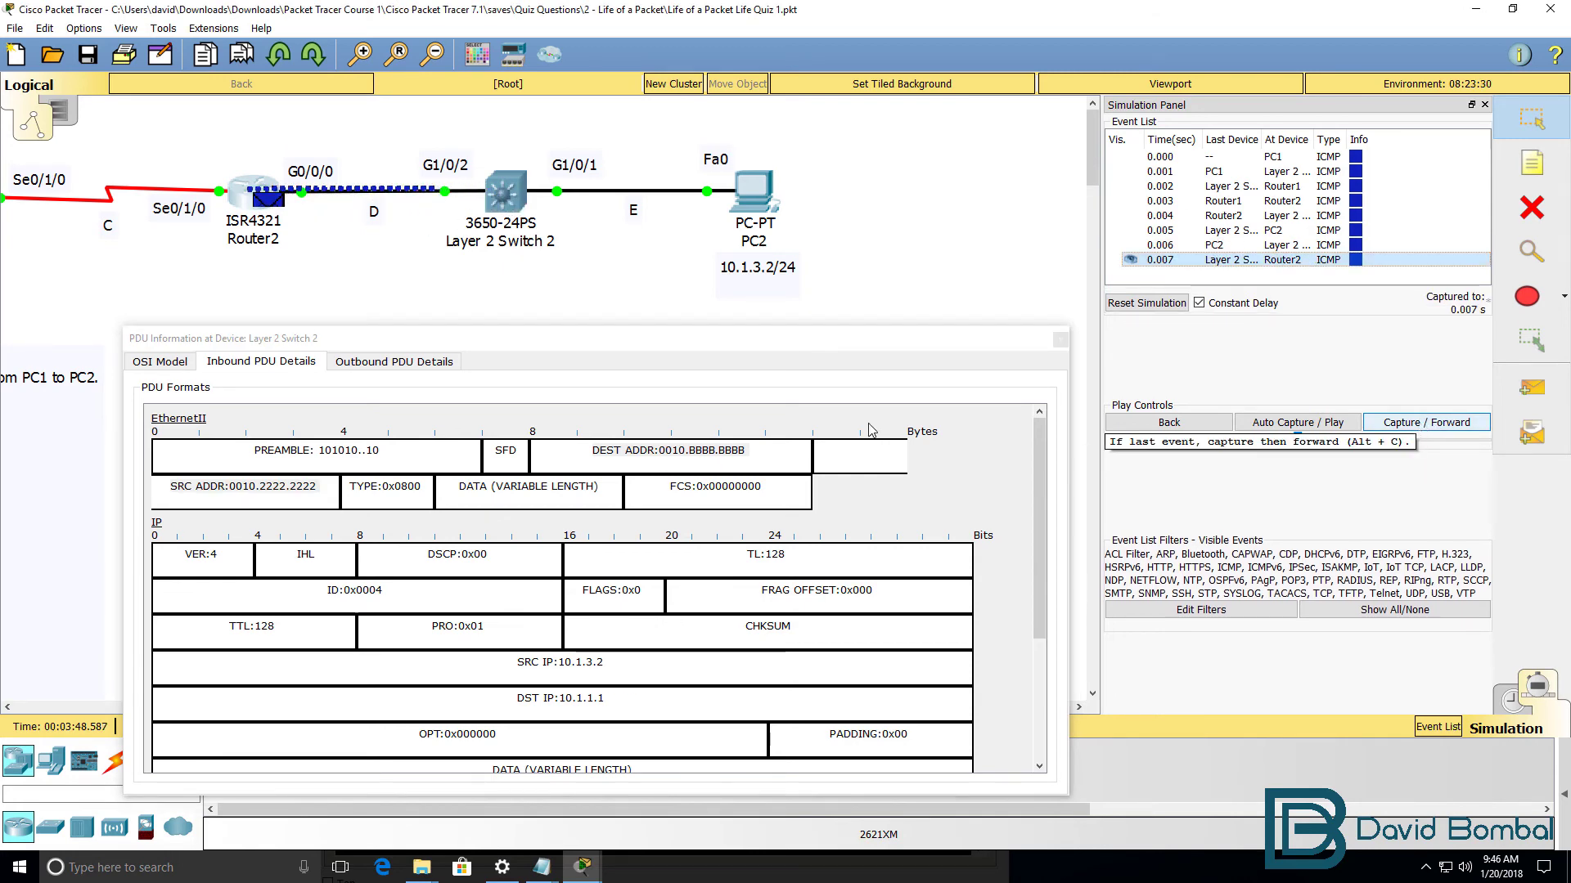
pyautogui.click(1065, 347)
pyautogui.click(1061, 340)
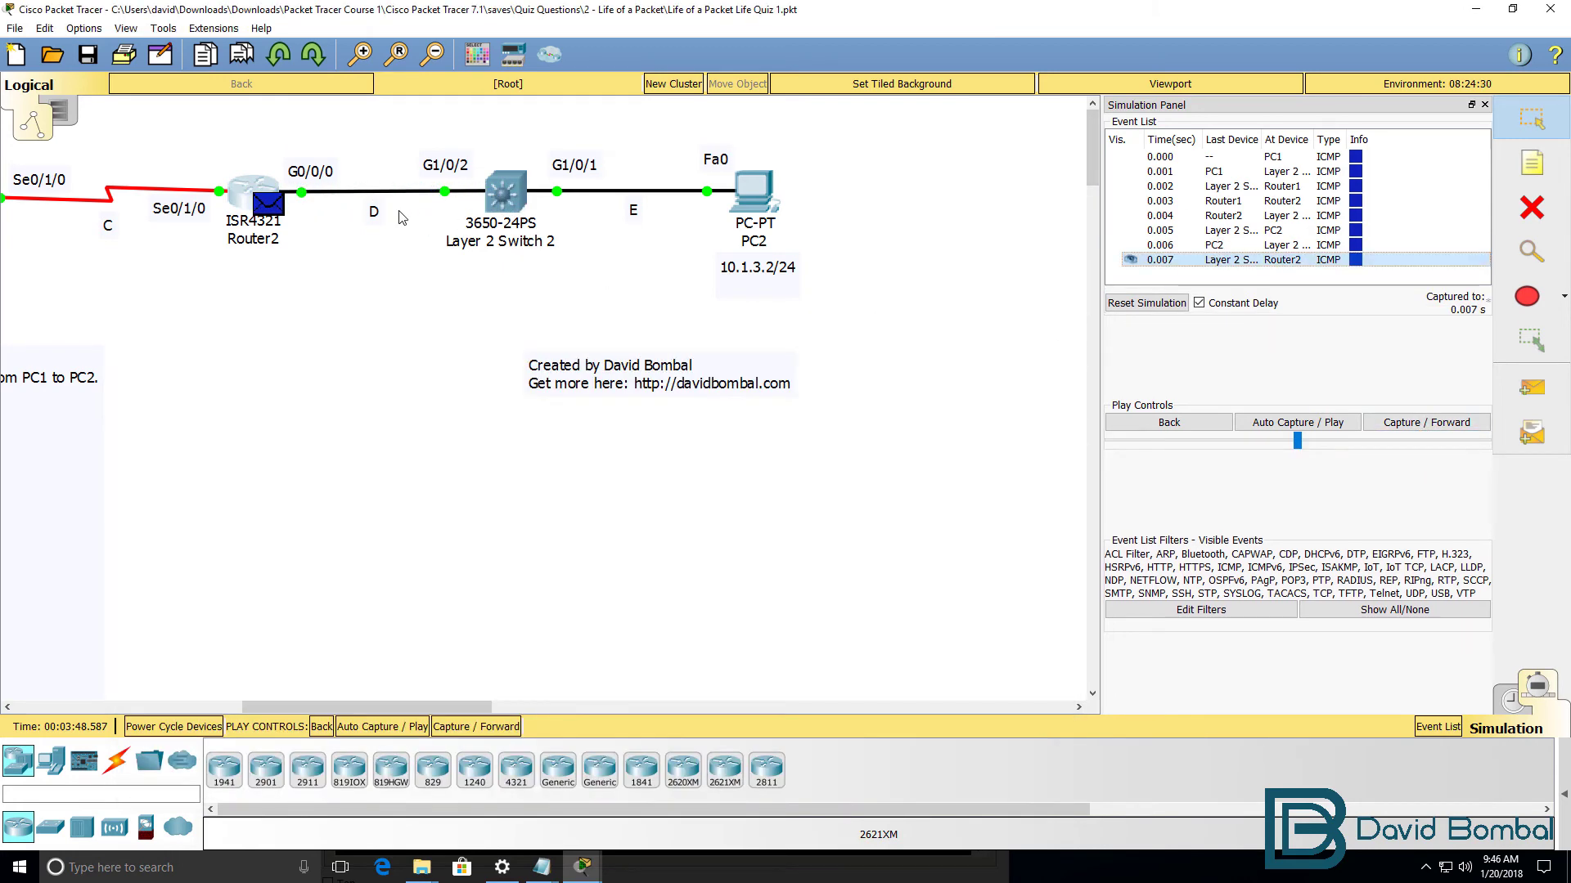
pyautogui.click(276, 203)
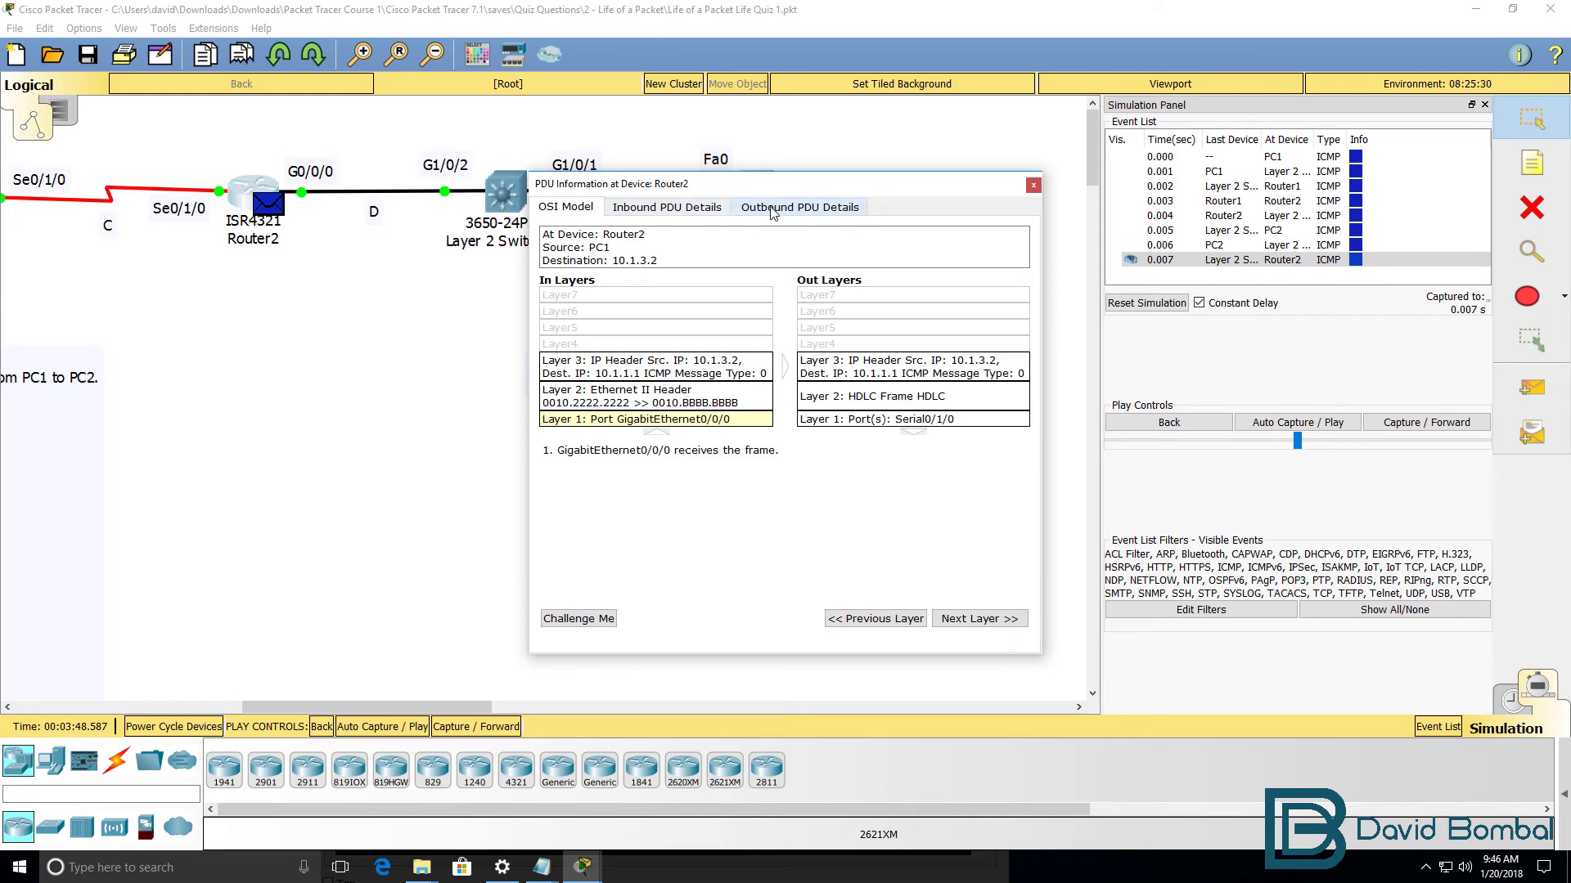
pyautogui.click(715, 213)
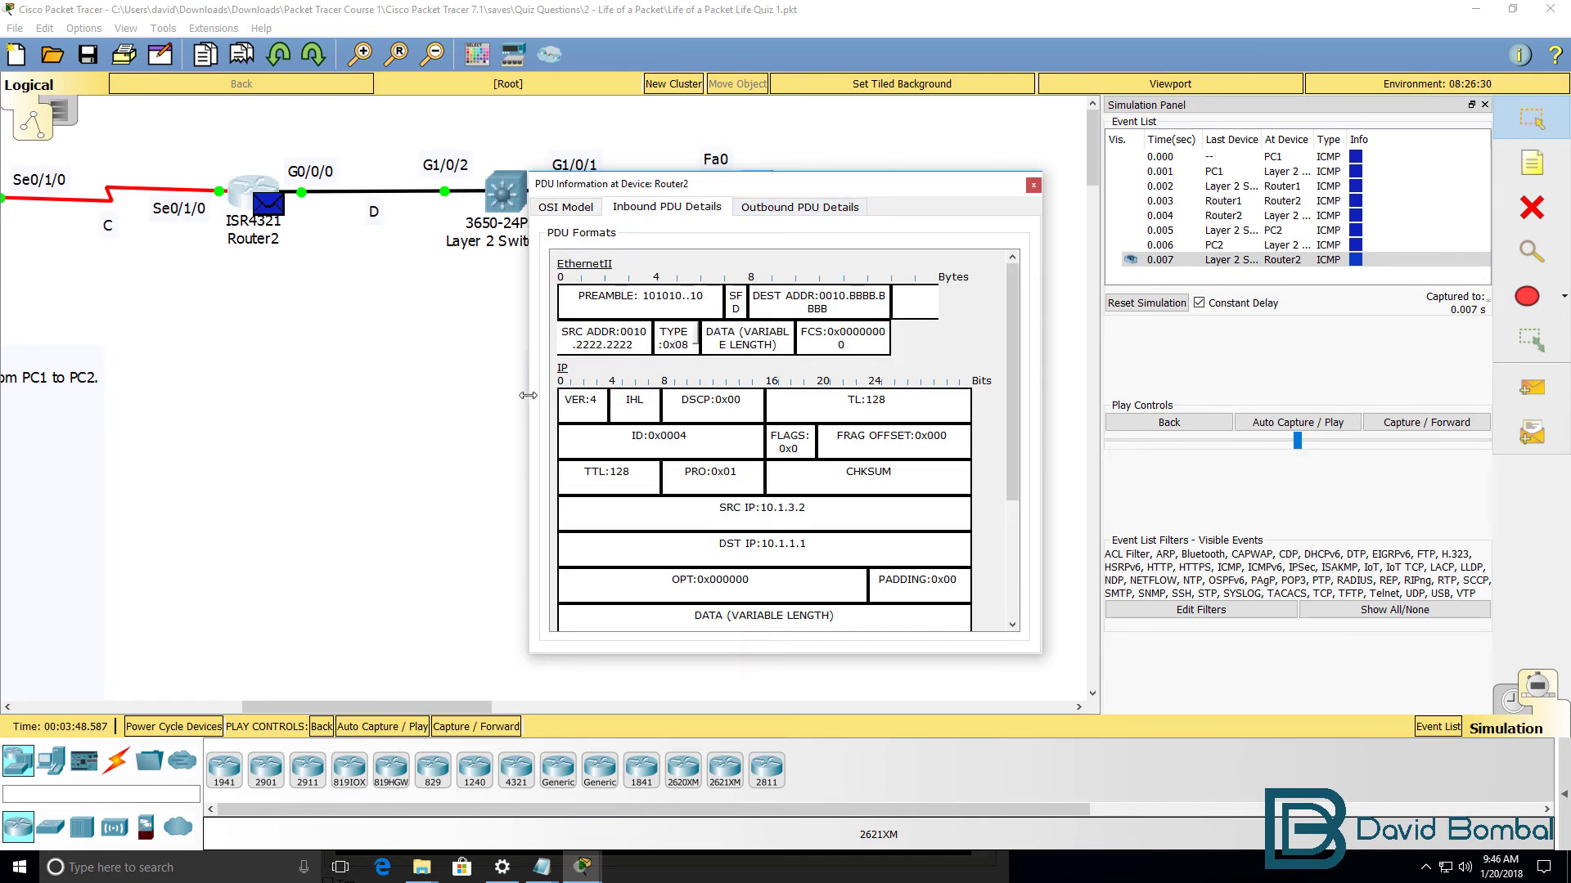
pyautogui.moveTo(528, 395); pyautogui.dragTo(64, 395)
pyautogui.moveTo(463, 195); pyautogui.dragTo(444, 312)
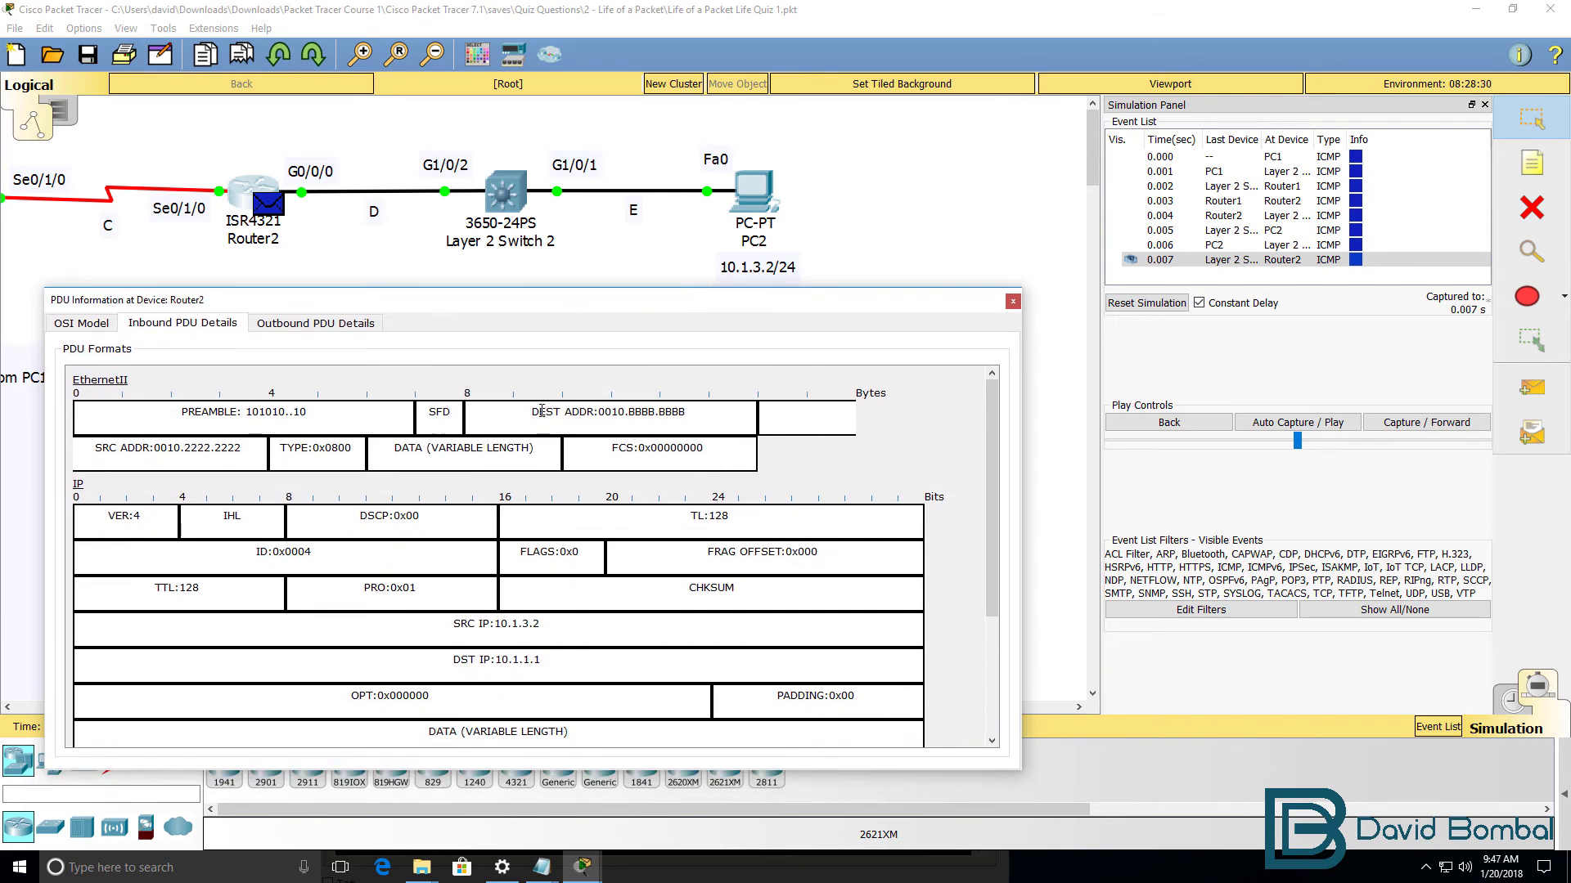
# Examine the inbound Ethernet addresses at Router2, and the HDLC header and source and destination IP addresses in its outbound PDU details
pyautogui.moveTo(532, 412); pyautogui.dragTo(734, 406)
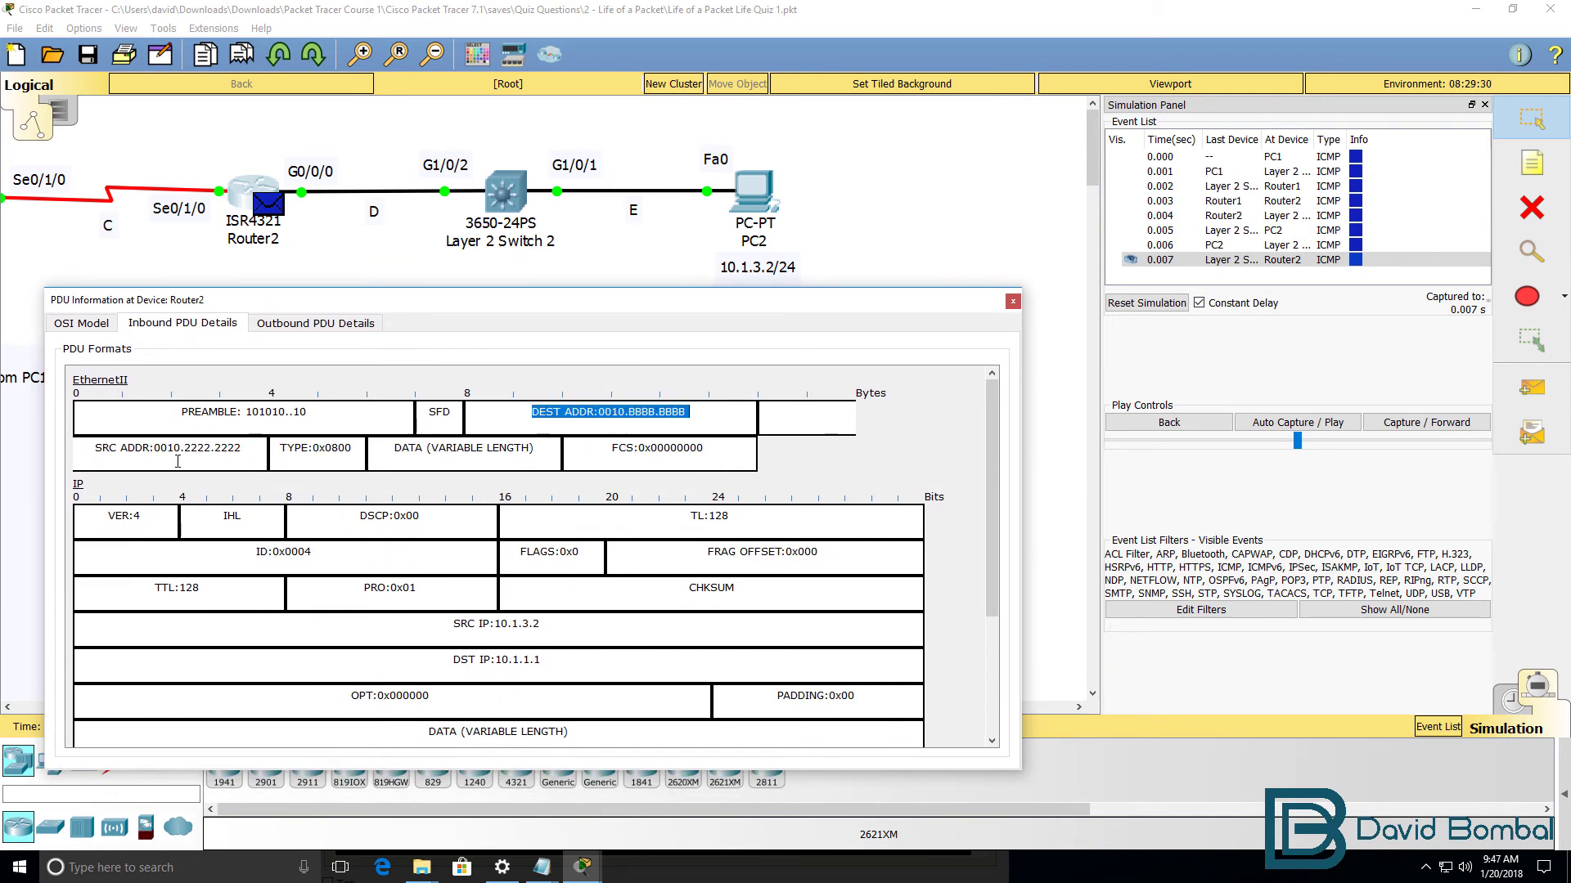
pyautogui.click(88, 447)
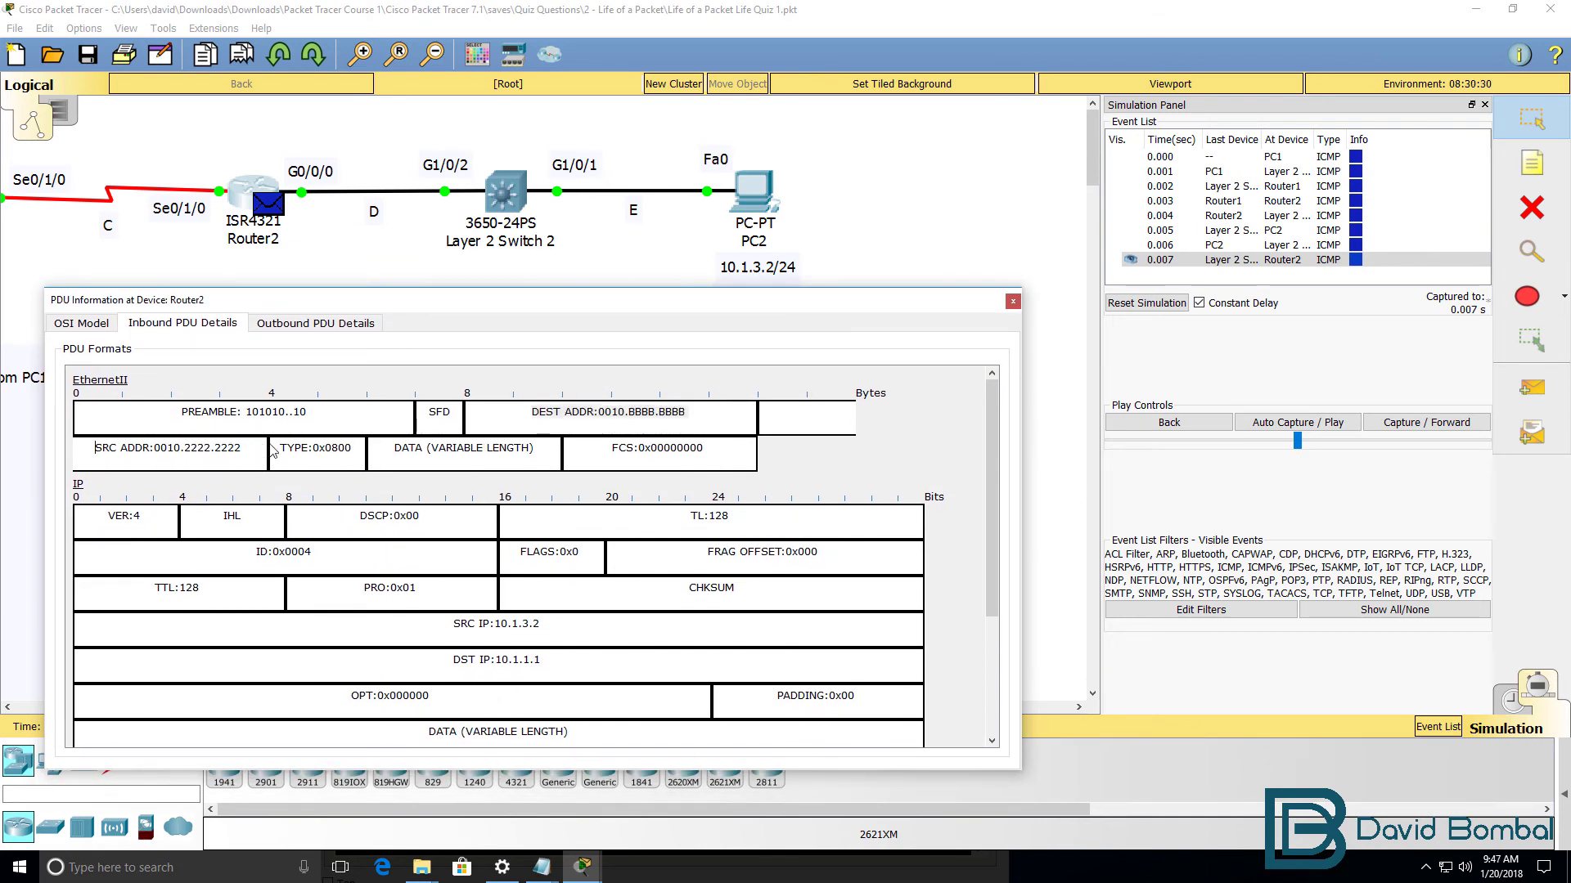
pyautogui.click(299, 323)
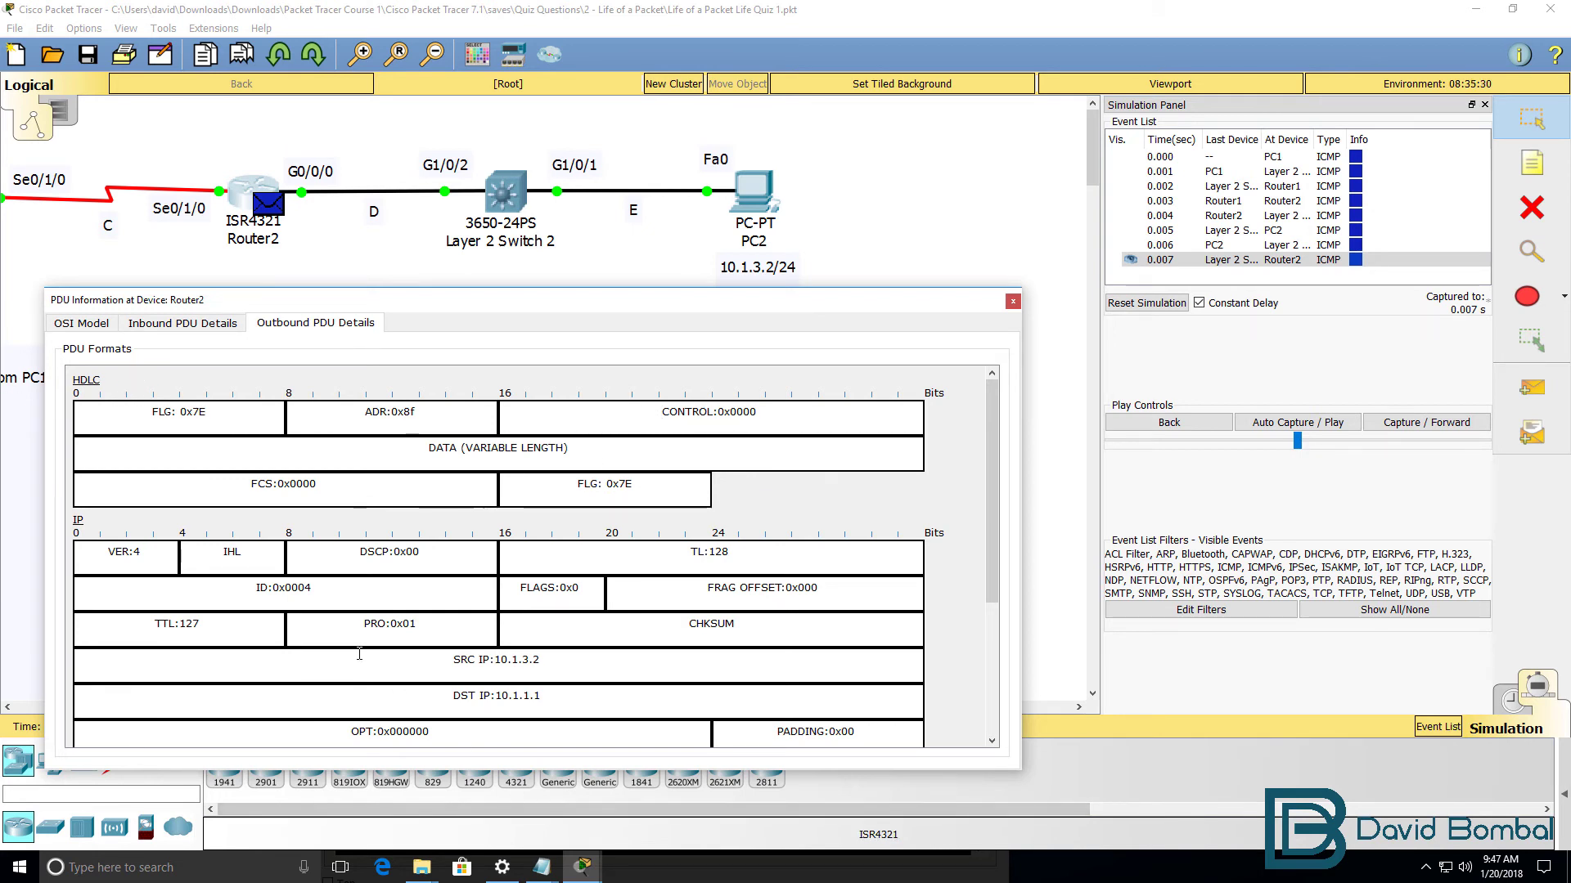
pyautogui.moveTo(546, 660); pyautogui.dragTo(546, 696)
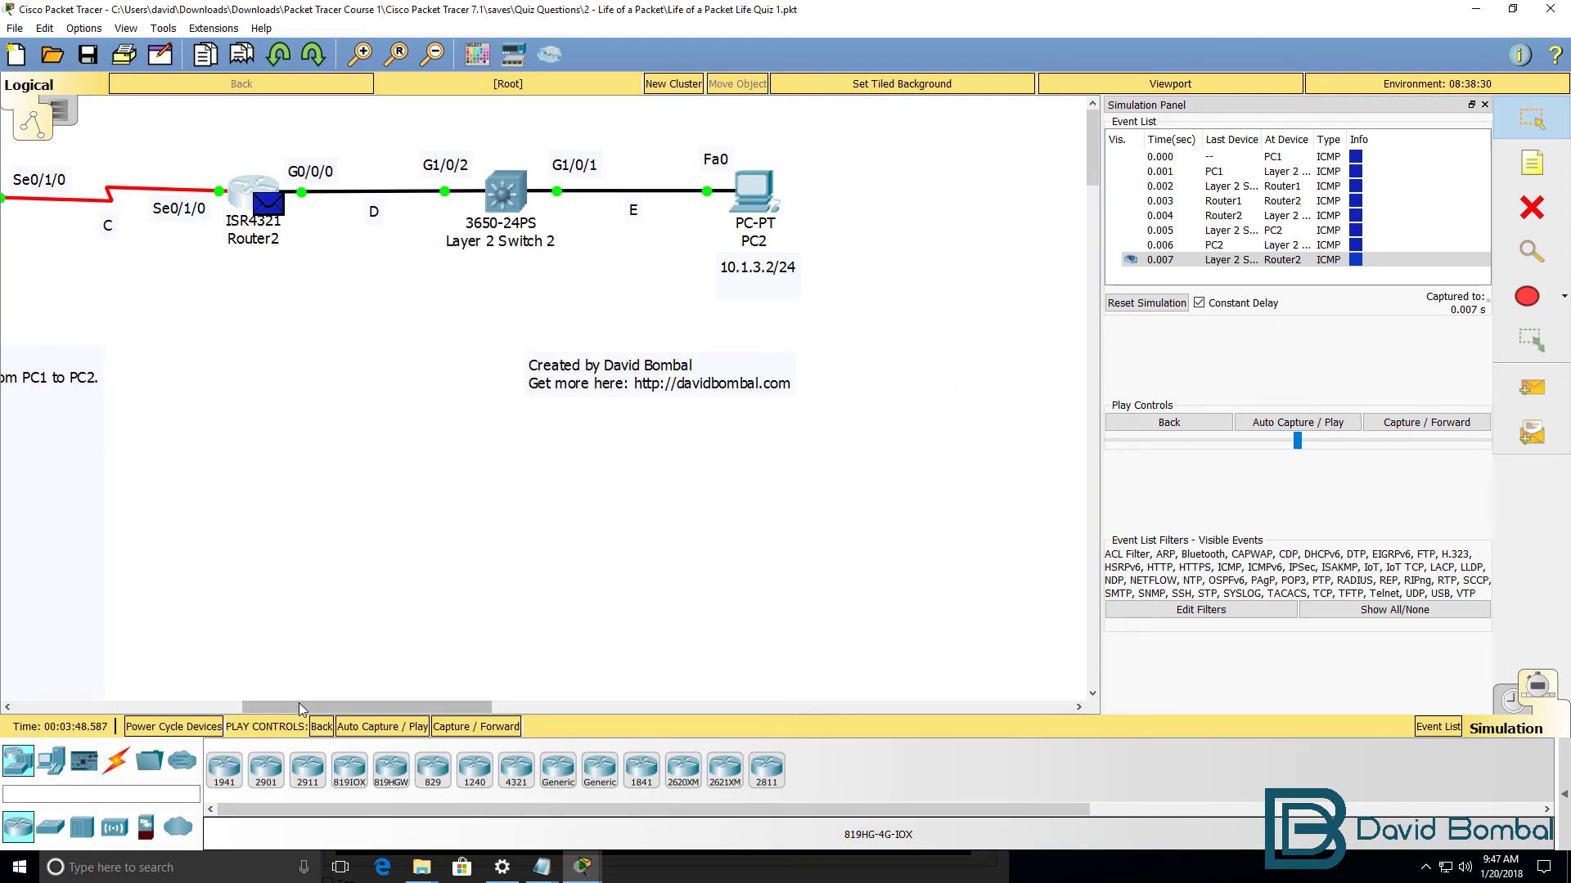
# Advance the simulation by one event and examine the HDLC header in the inbound PDU details at Router1
pyautogui.moveTo(298, 704); pyautogui.dragTo(170, 727)
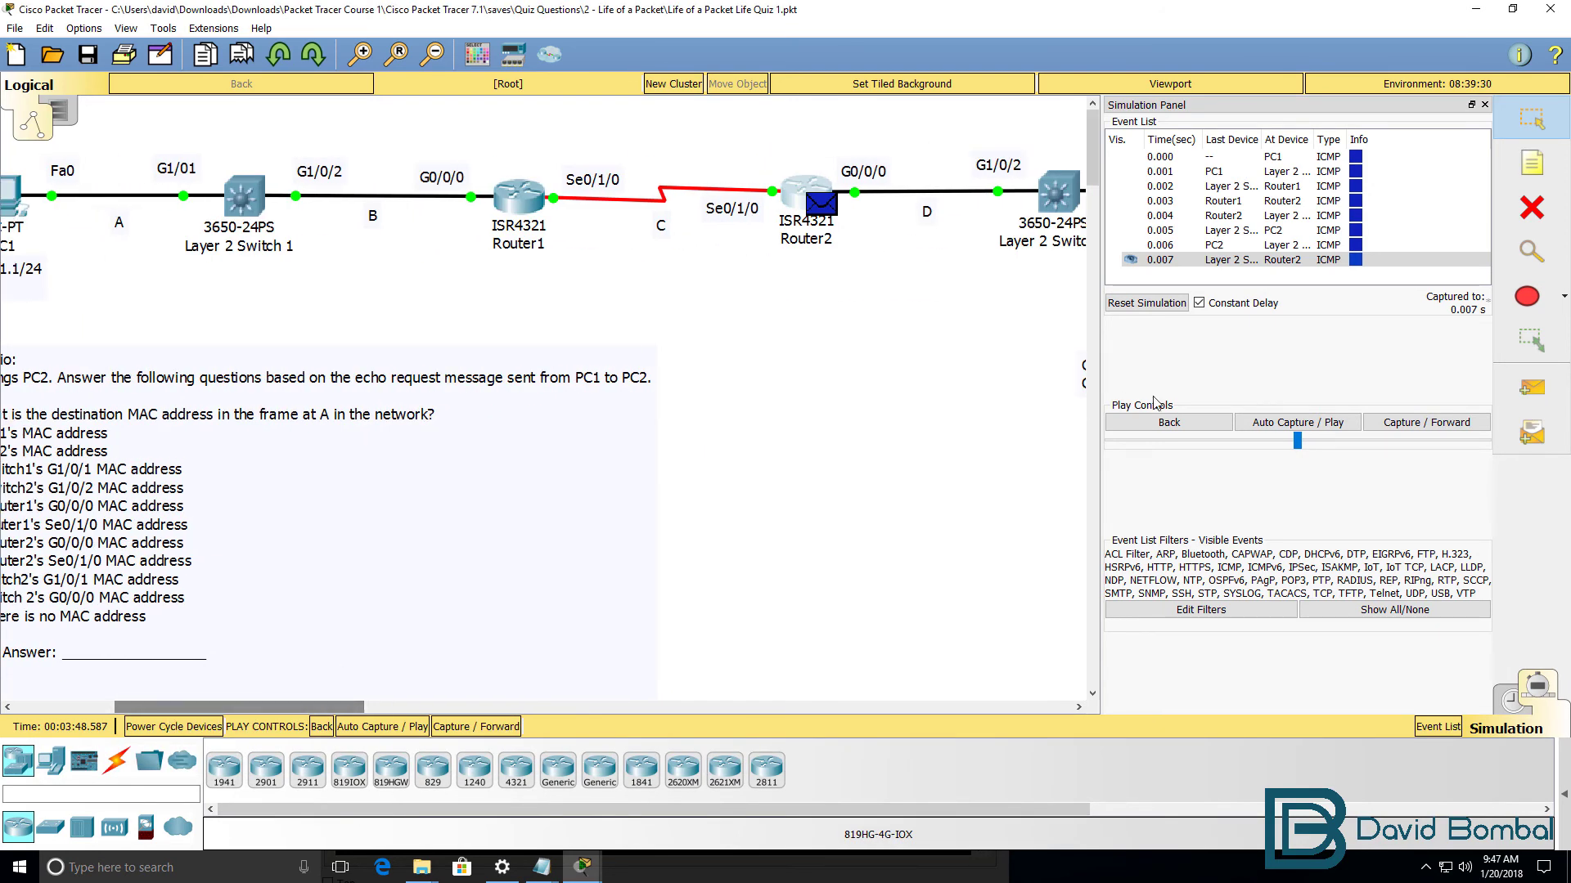
pyautogui.click(1426, 422)
pyautogui.click(537, 209)
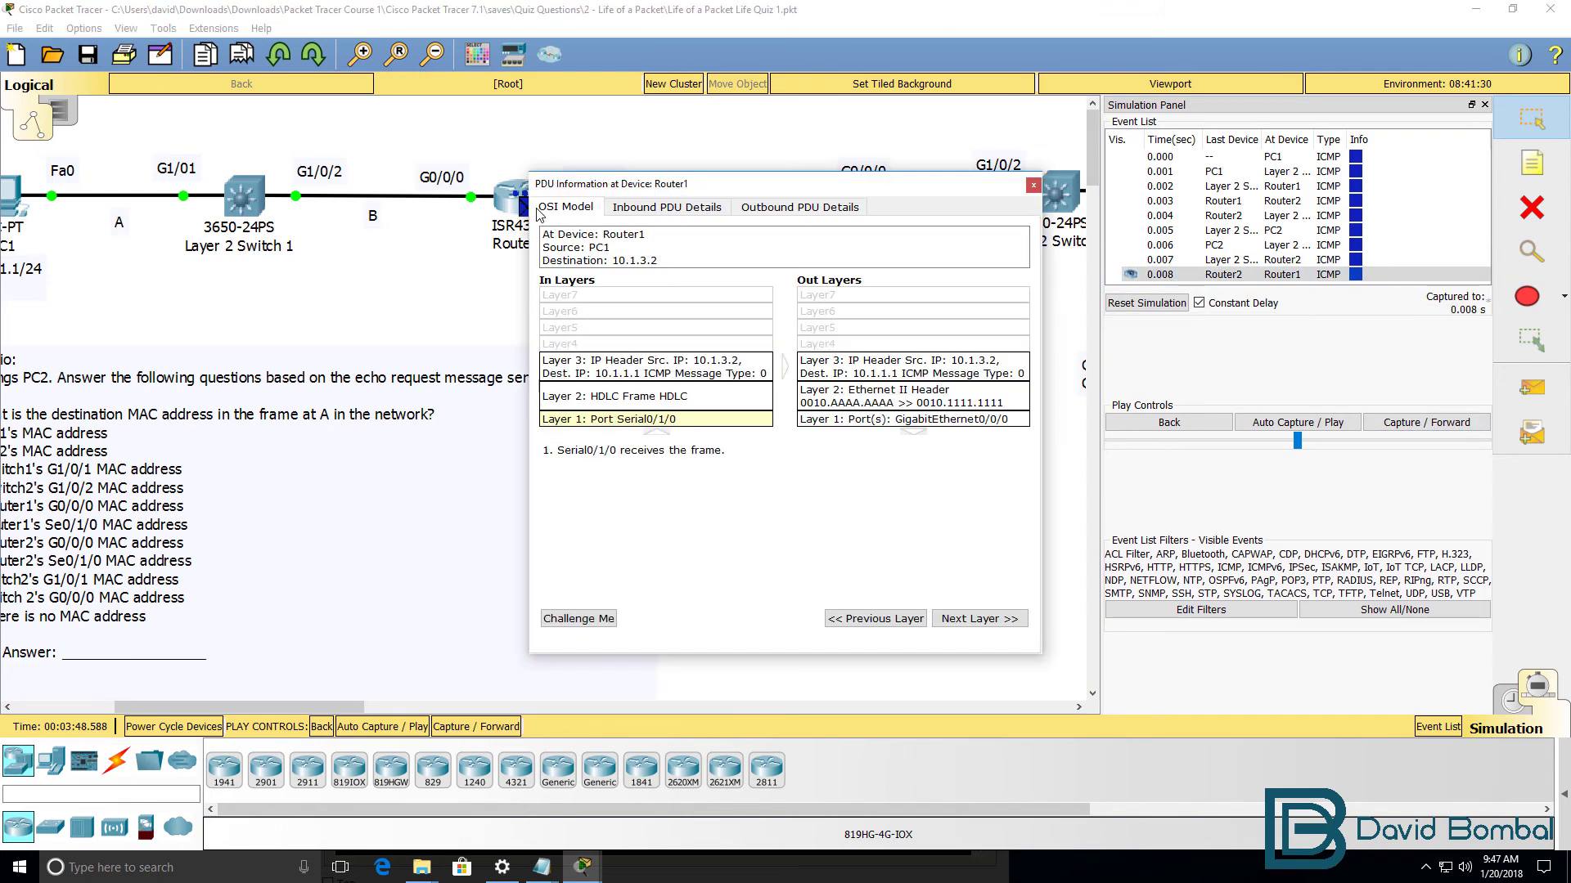
pyautogui.click(676, 209)
pyautogui.moveTo(1041, 409); pyautogui.dragTo(1524, 409)
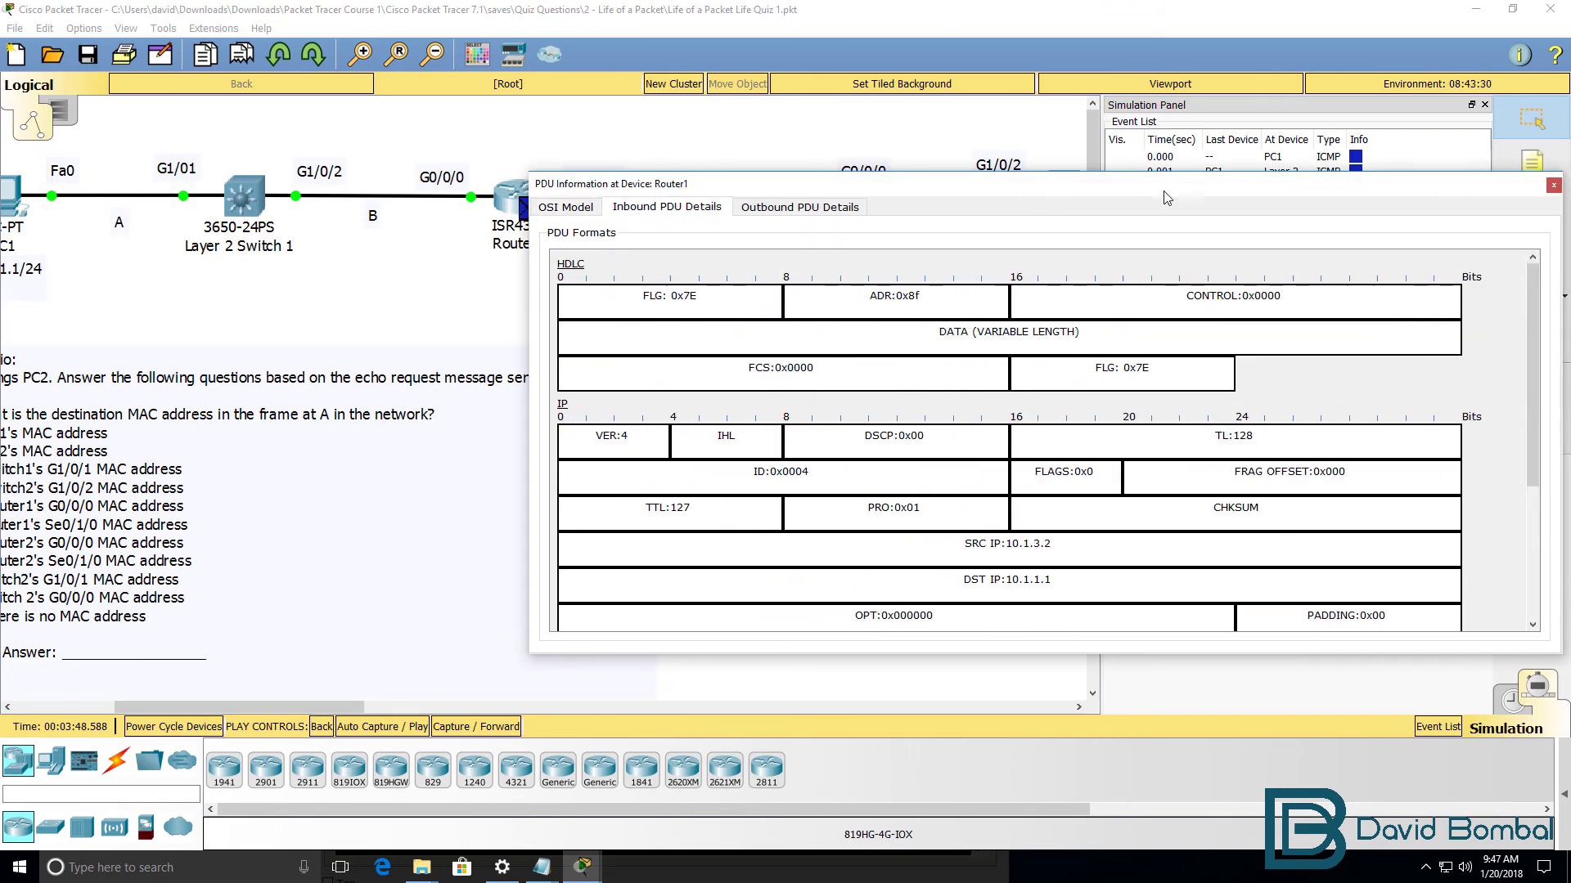
pyautogui.moveTo(760, 187); pyautogui.dragTo(503, 334)
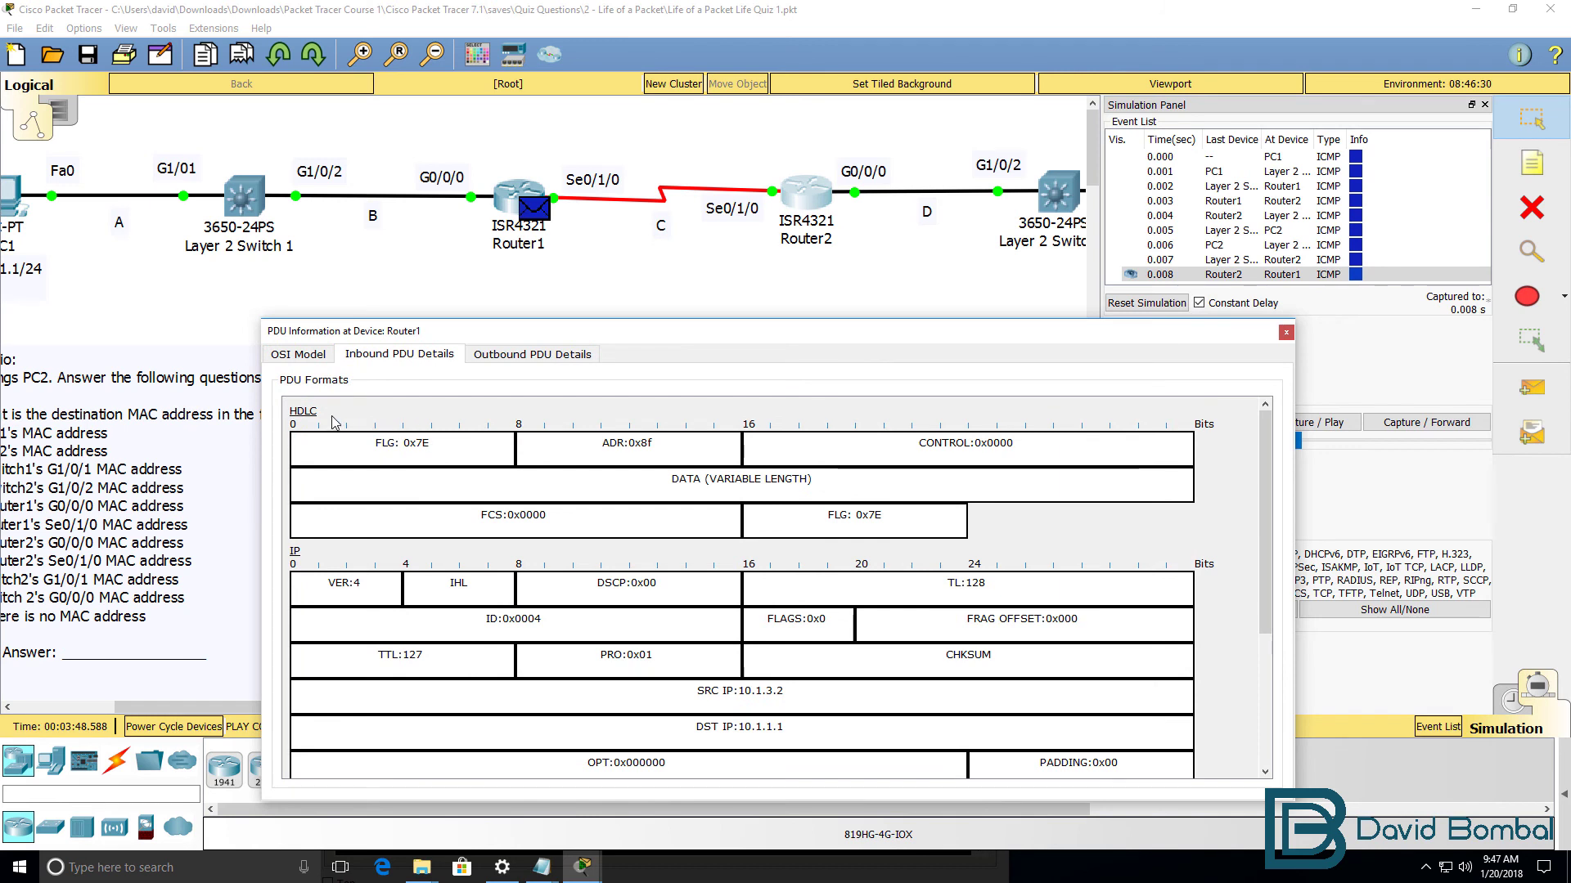
# Examine the destination MAC address in Router1's outbound PDU details and compare it with the MAC address of PC1's FastEthernet0
pyautogui.click(521, 368)
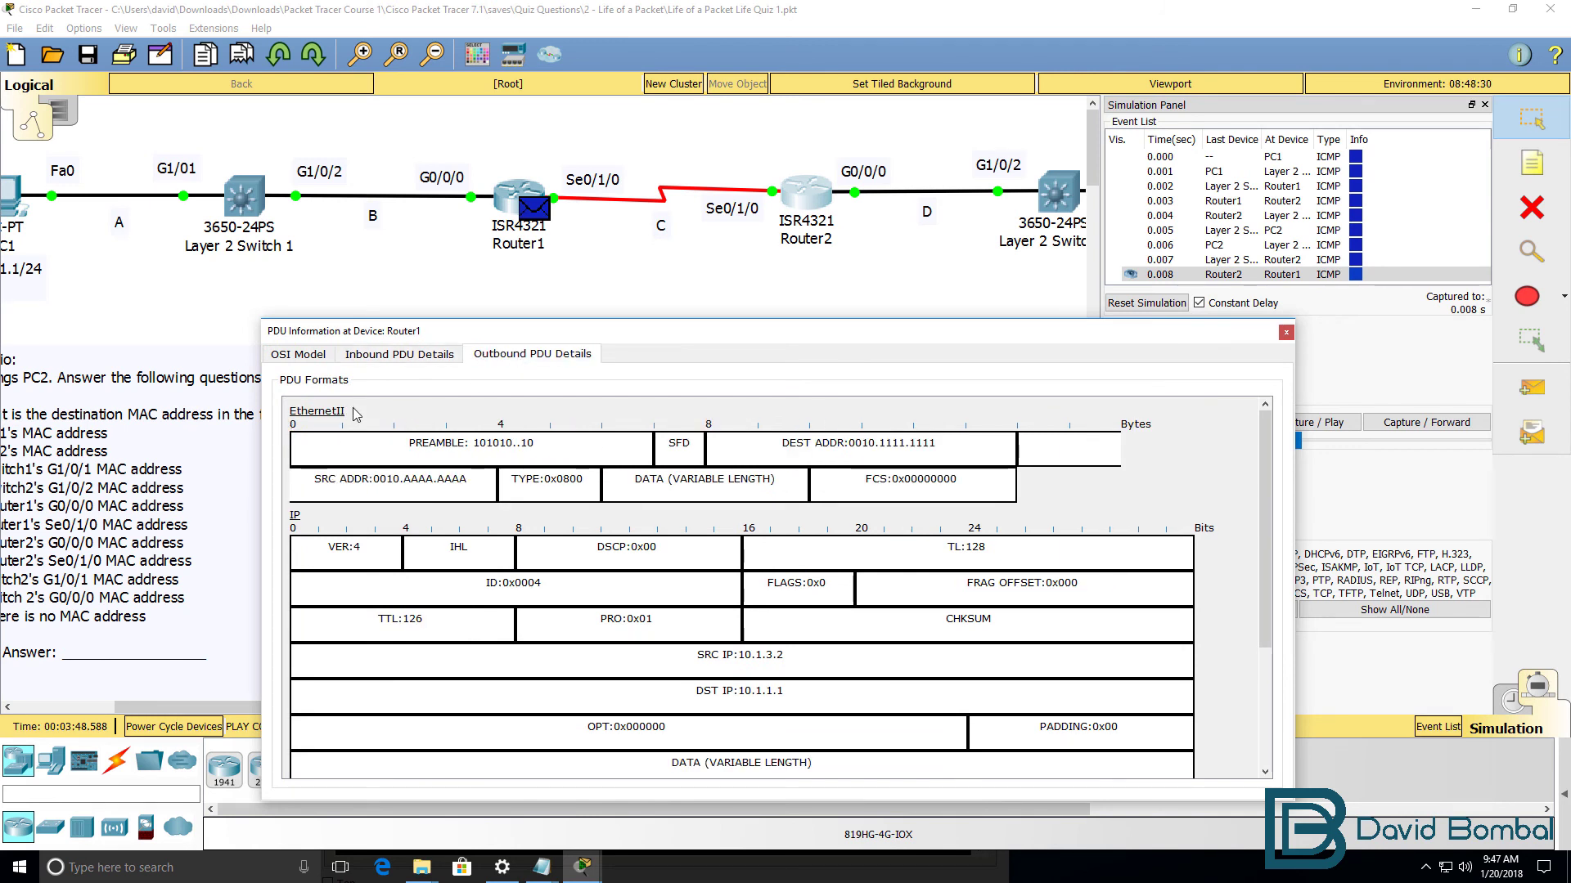
pyautogui.moveTo(712, 442); pyautogui.dragTo(980, 439)
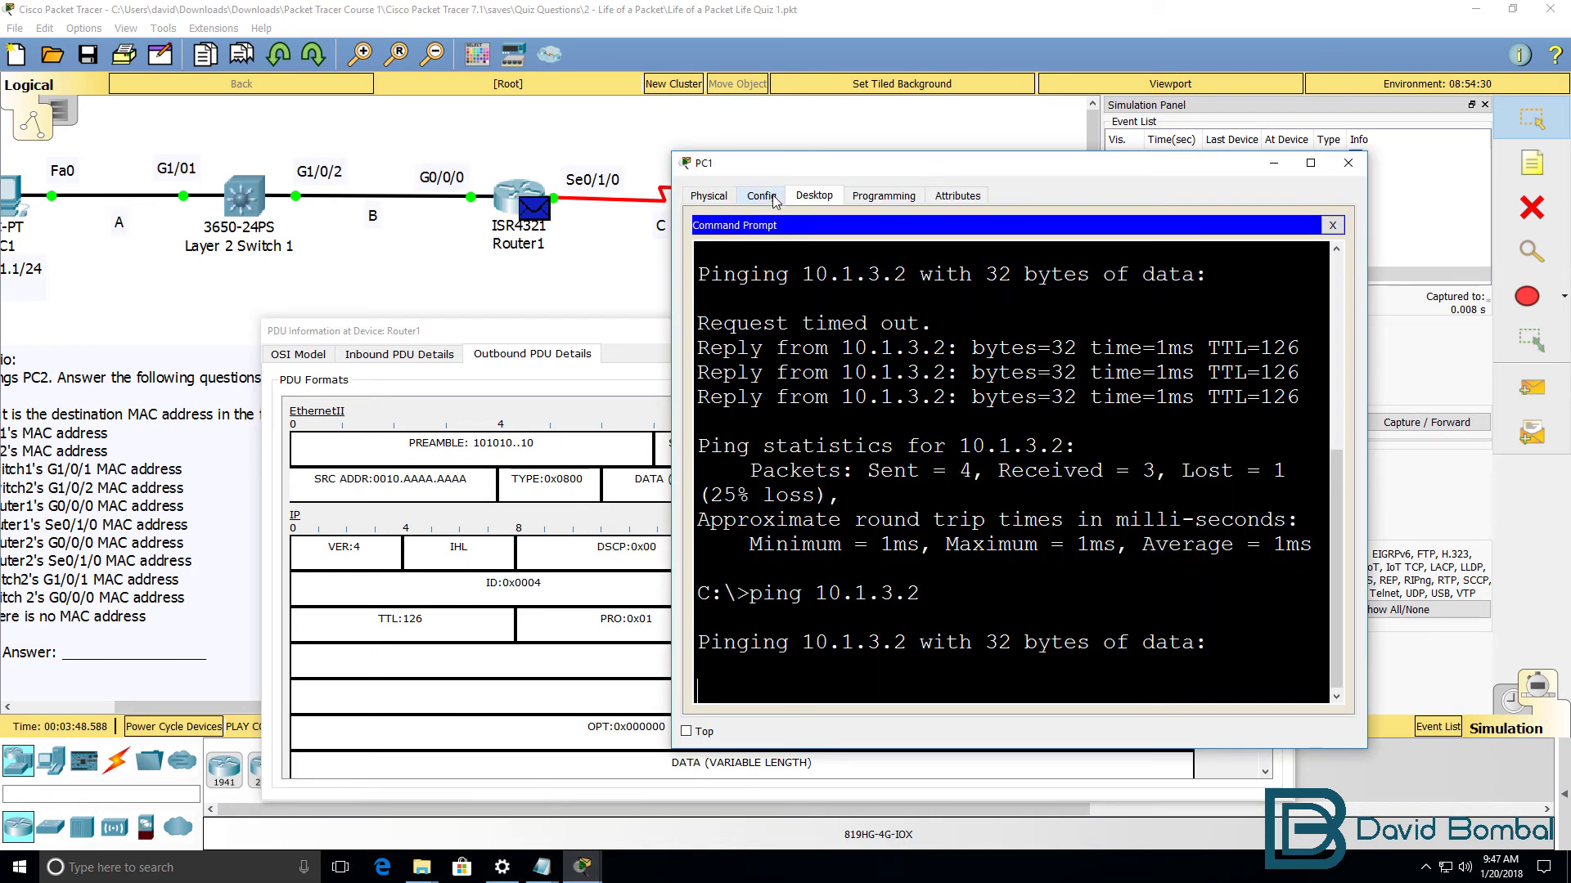
pyautogui.click(775, 201)
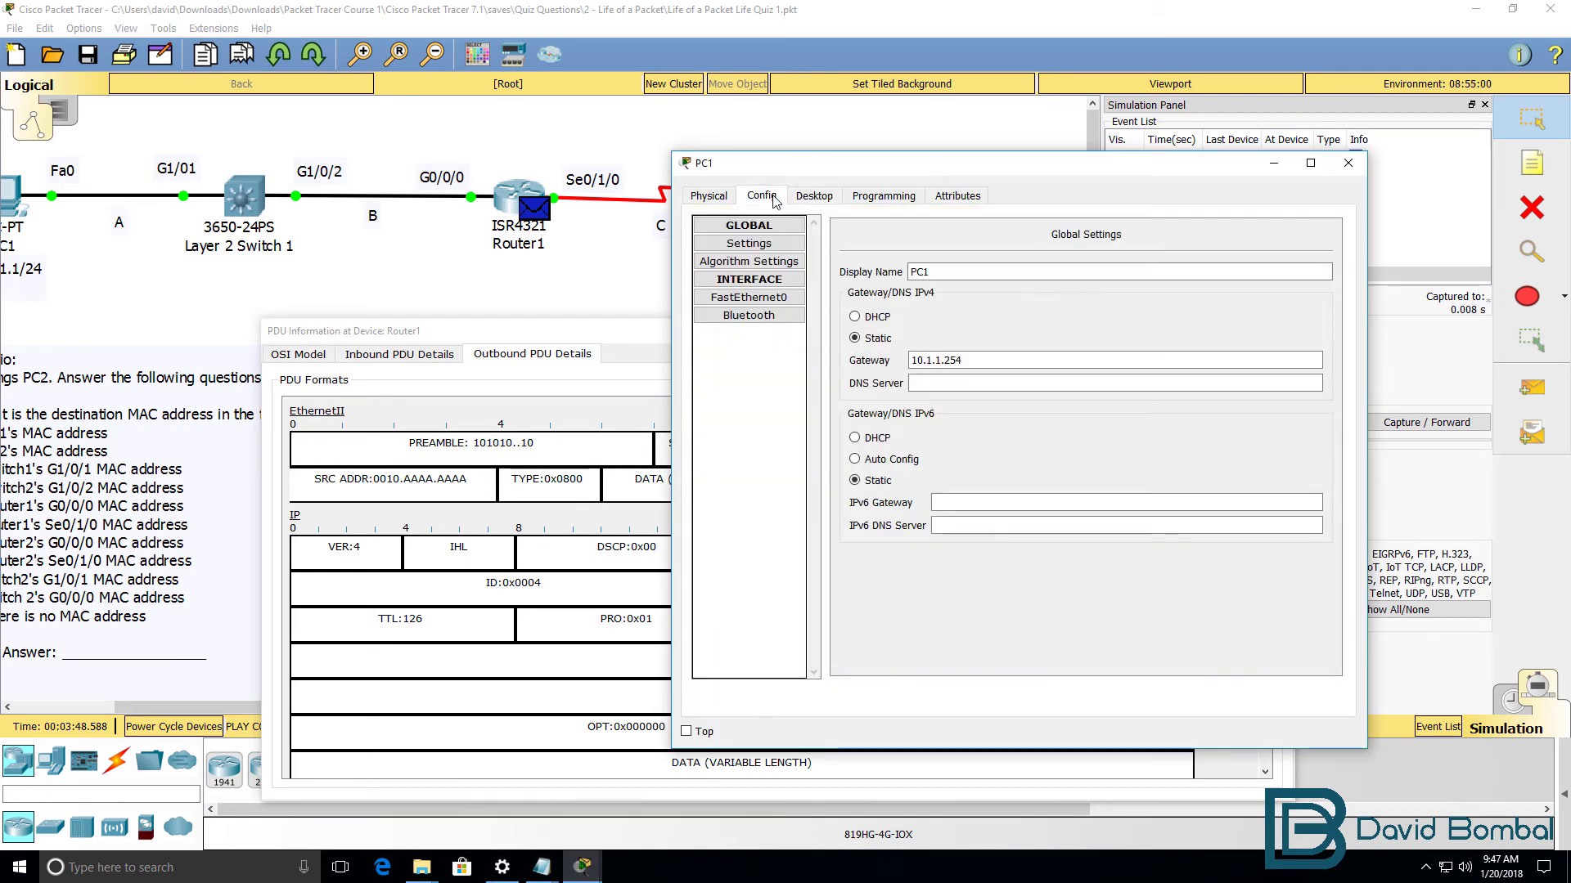
pyautogui.click(748, 297)
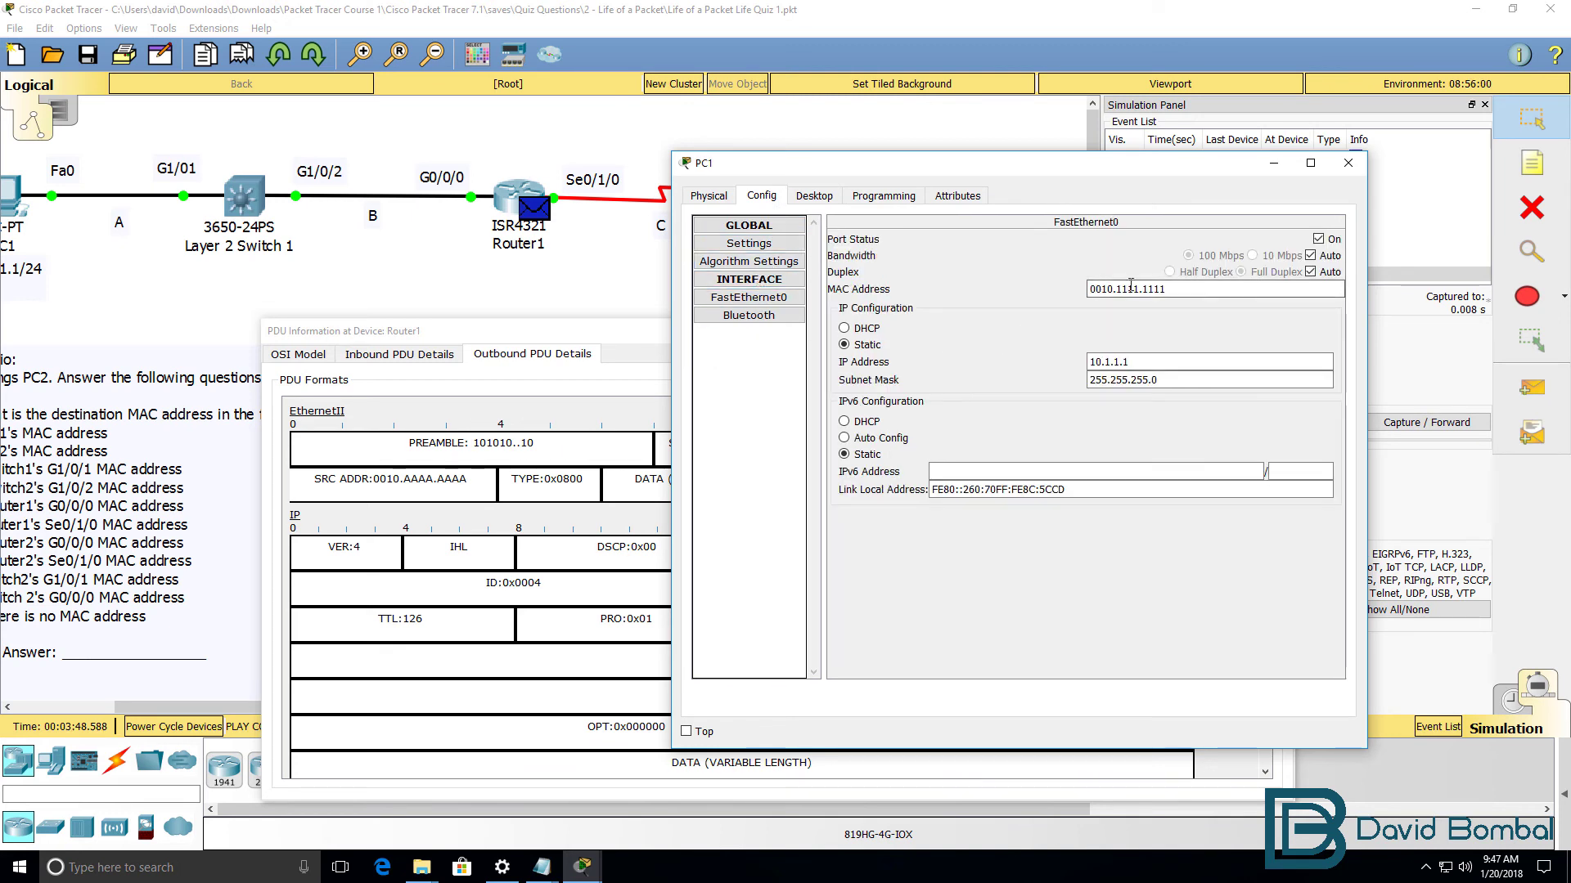
pyautogui.moveTo(1170, 289); pyautogui.dragTo(1088, 288)
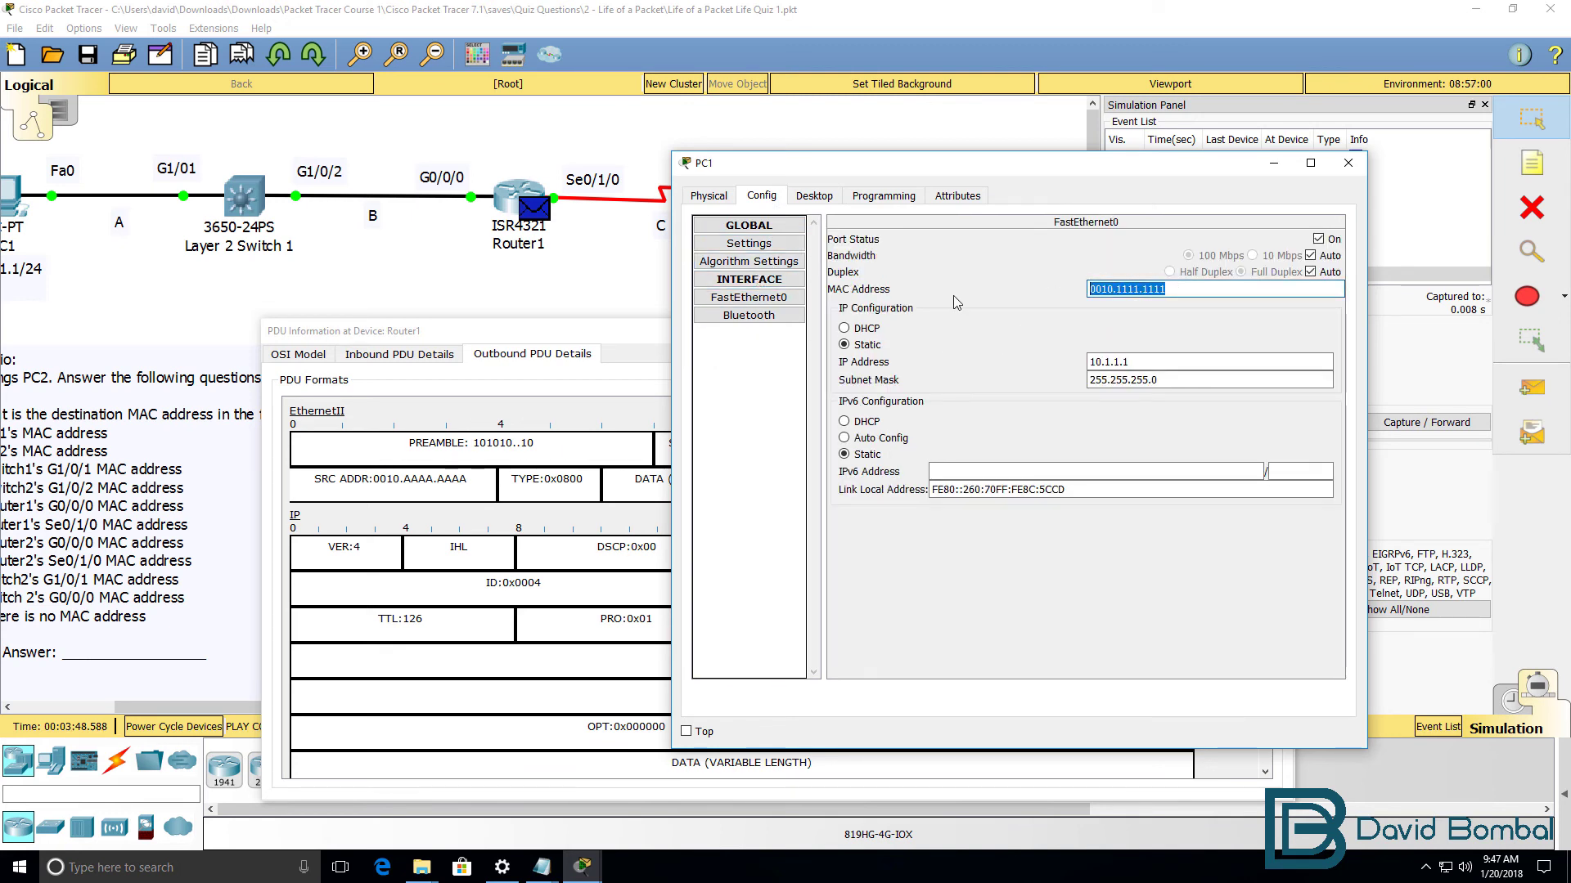
pyautogui.moveTo(889, 174); pyautogui.dragTo(1036, 181)
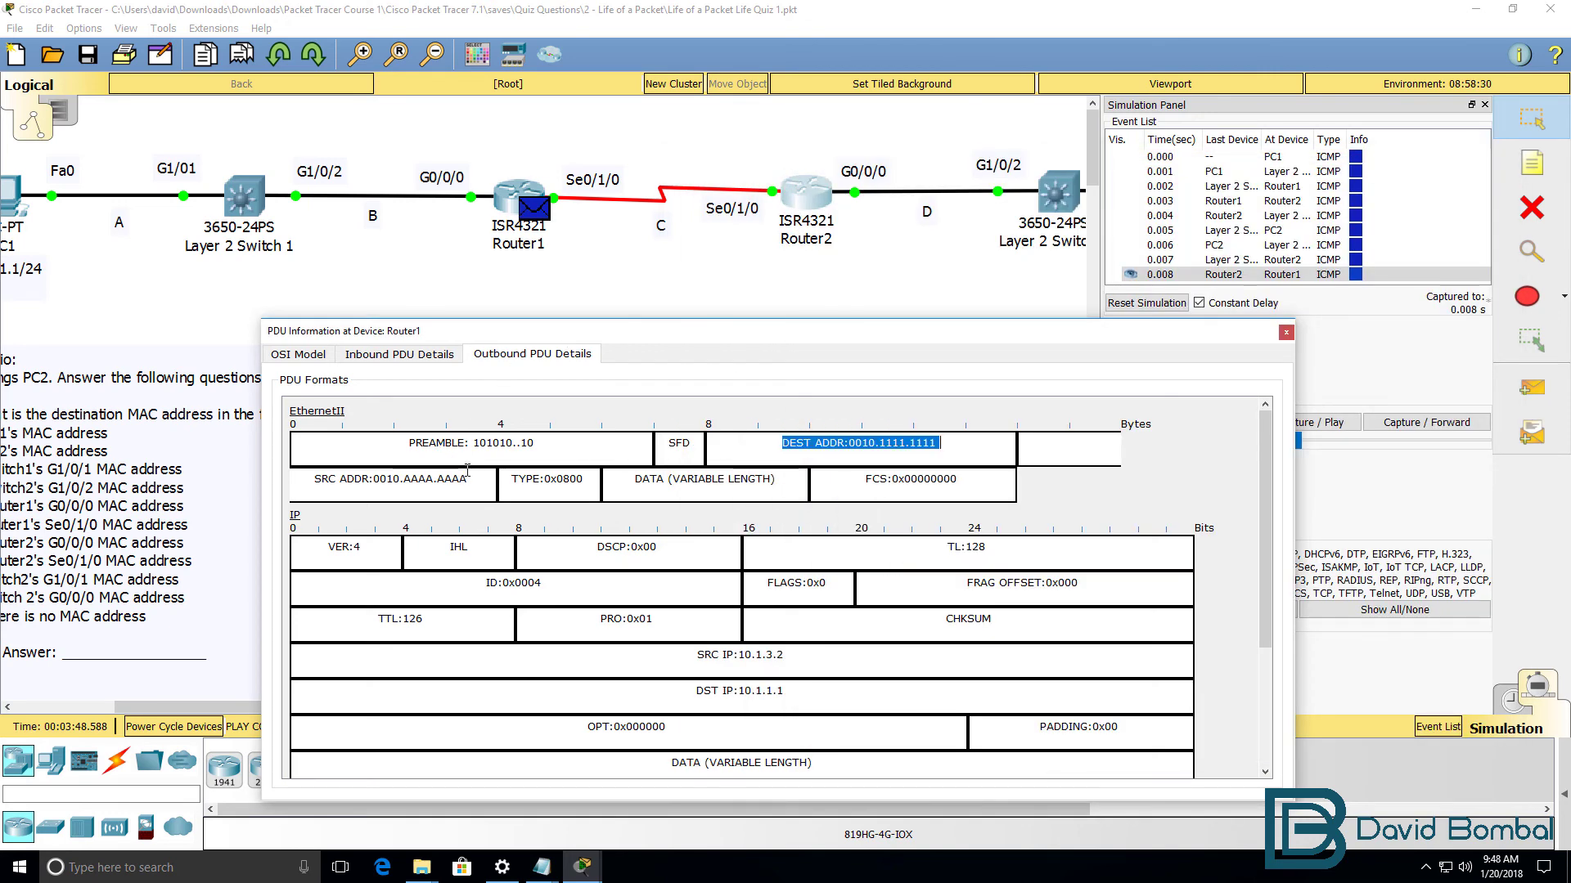
# Compare the source MAC address in Router1's outbound PDU details with GigabitEthernet0/0/0's MAC address in the Router1 running configuration
pyautogui.moveTo(467, 478); pyautogui.dragTo(314, 479)
pyautogui.click(509, 201)
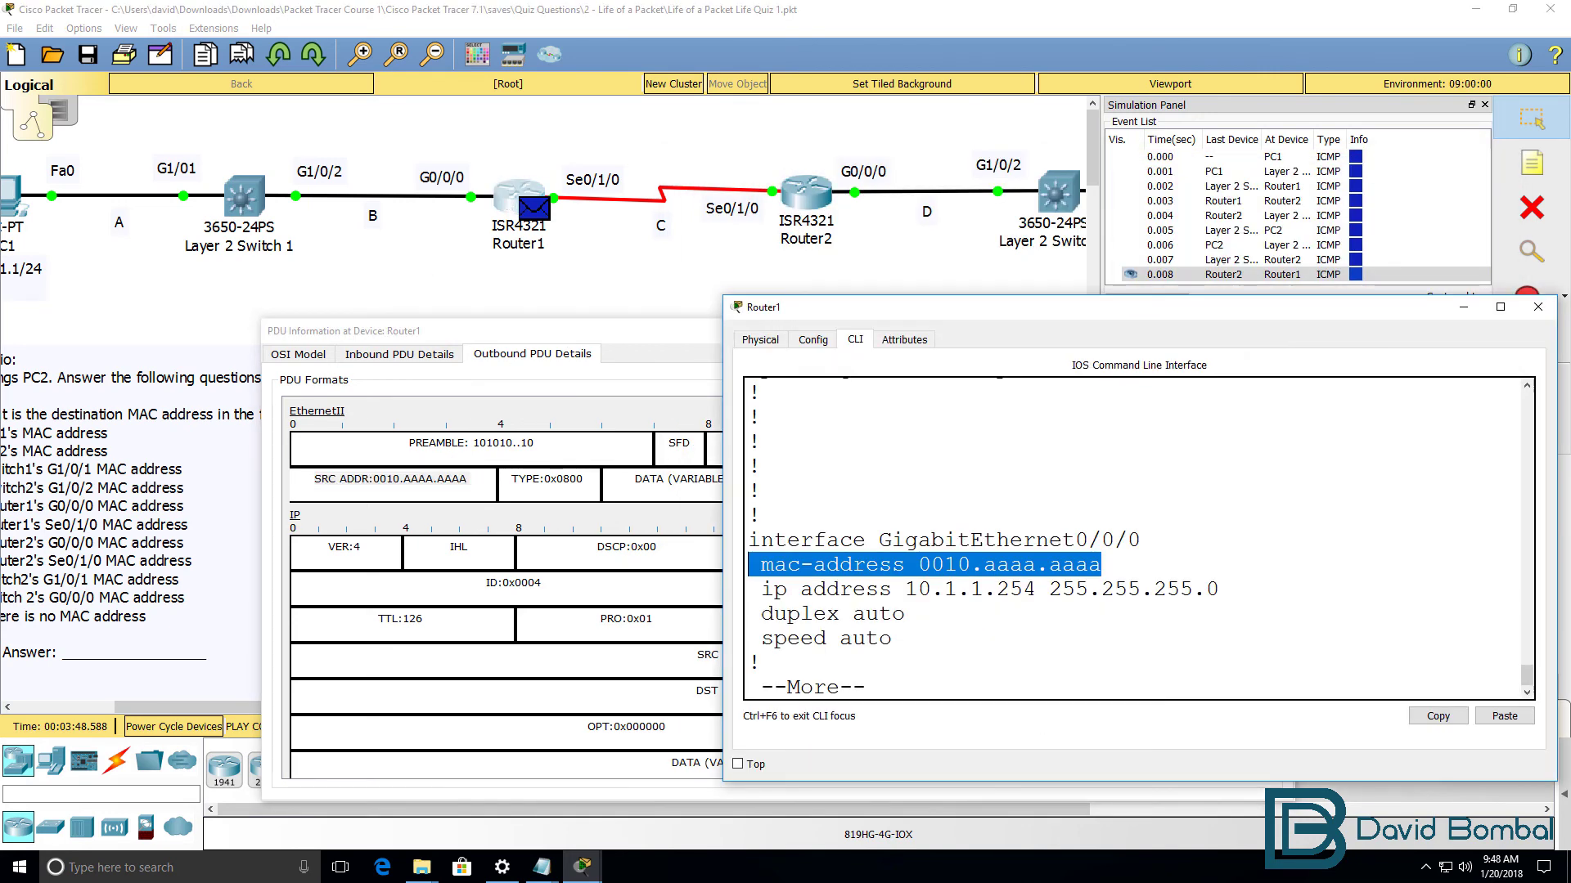
pyautogui.moveTo(1124, 547); pyautogui.dragTo(726, 561)
pyautogui.click(521, 337)
# Advance the simulation by one event and examine the destination MAC address in the inbound PDU details at Layer 2 Switch 1
pyautogui.click(1427, 418)
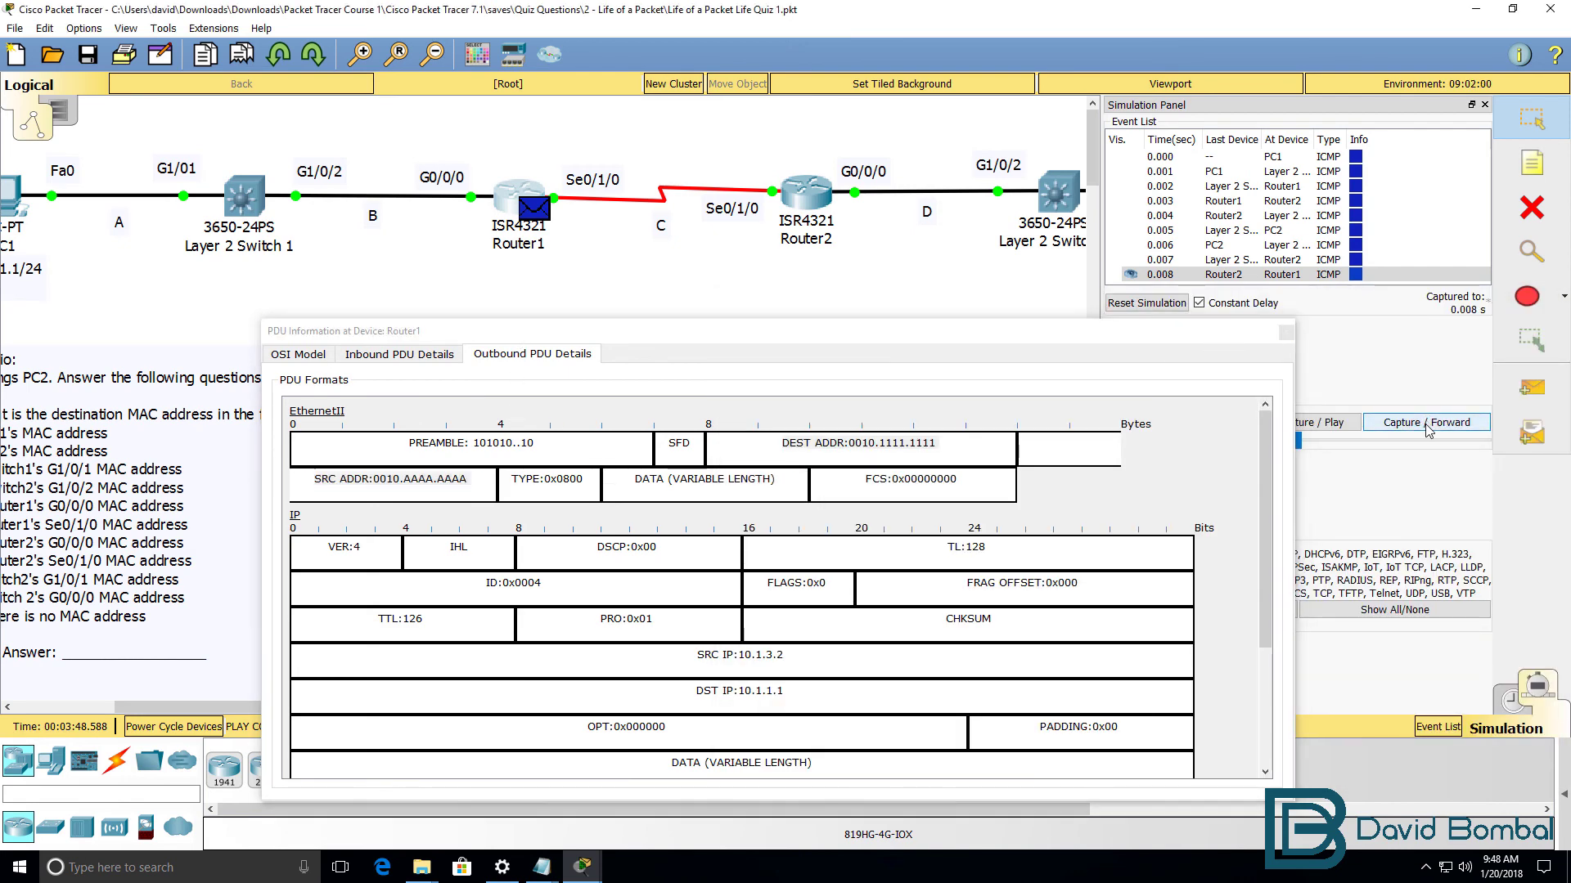
pyautogui.click(256, 211)
pyautogui.click(667, 213)
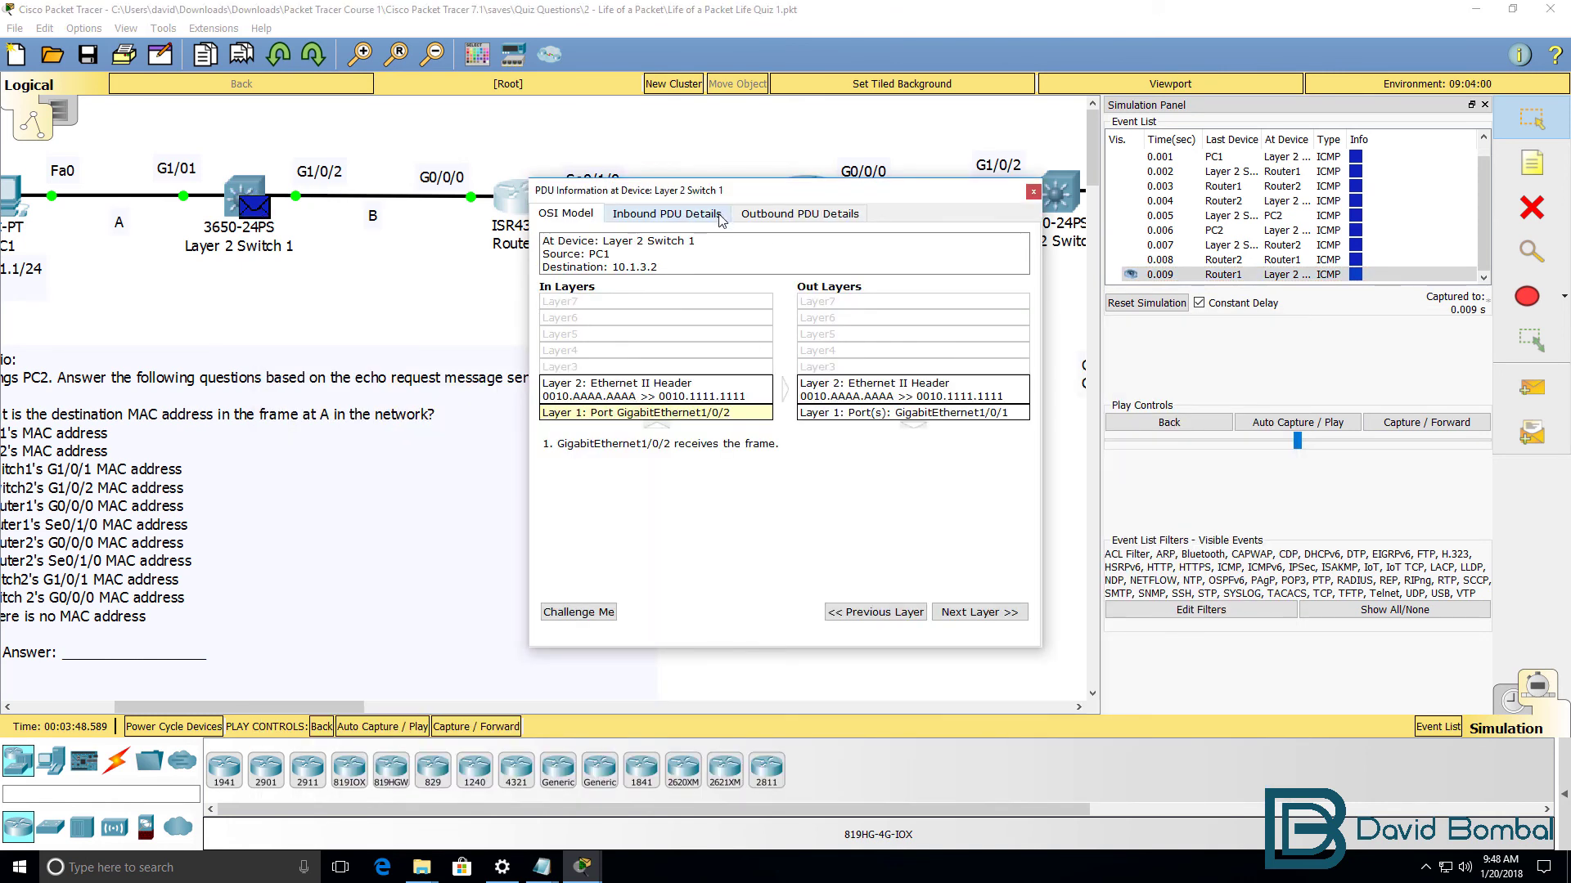
pyautogui.moveTo(858, 200); pyautogui.dragTo(743, 381)
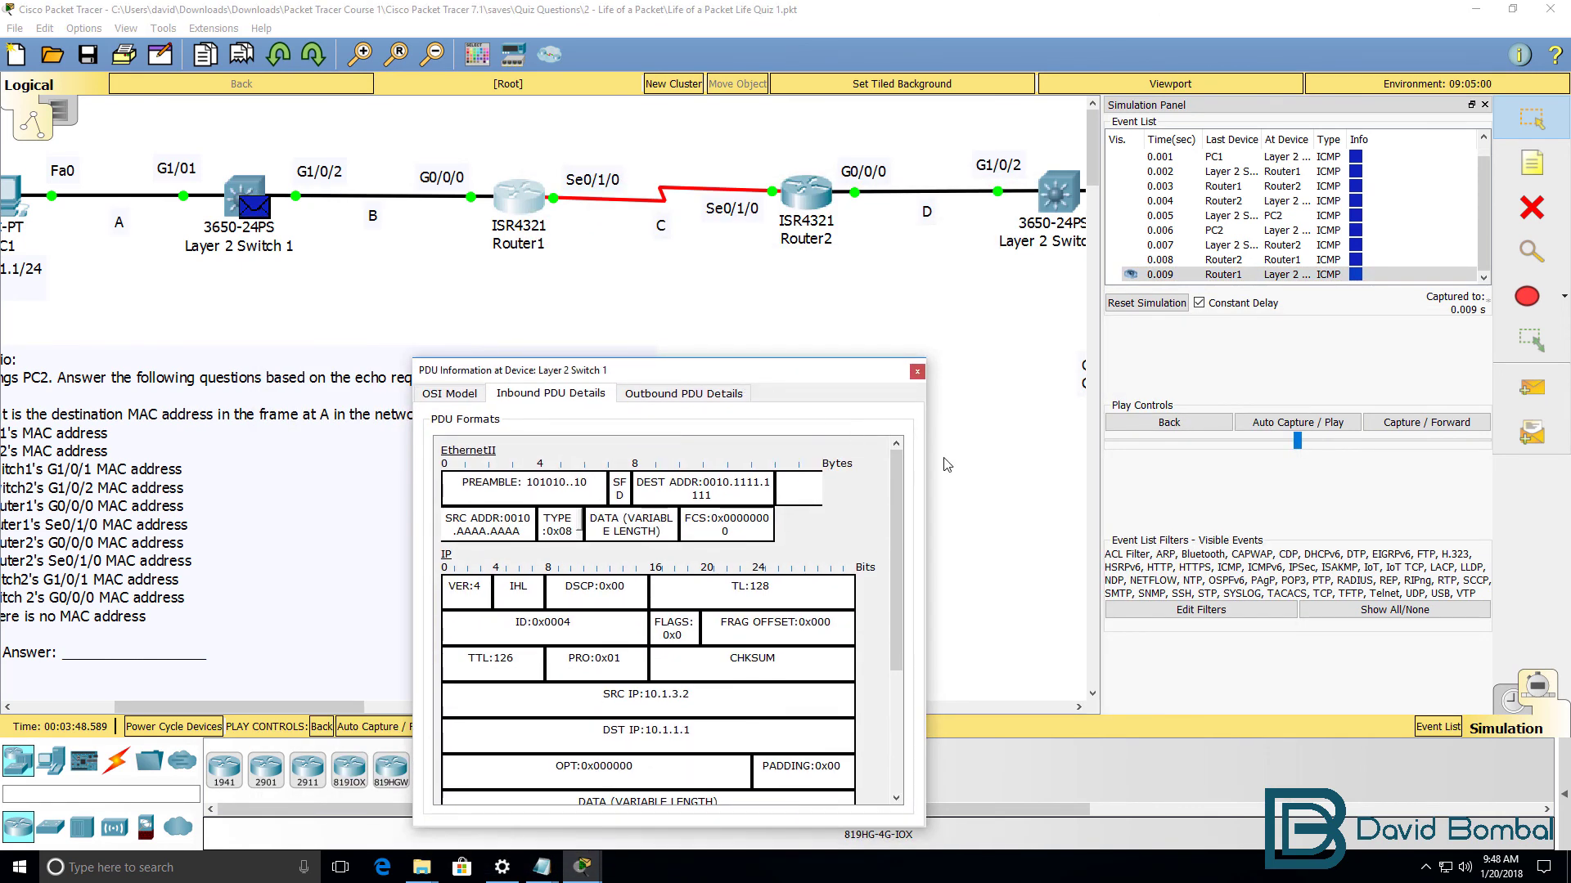
pyautogui.moveTo(933, 459); pyautogui.dragTo(1377, 461)
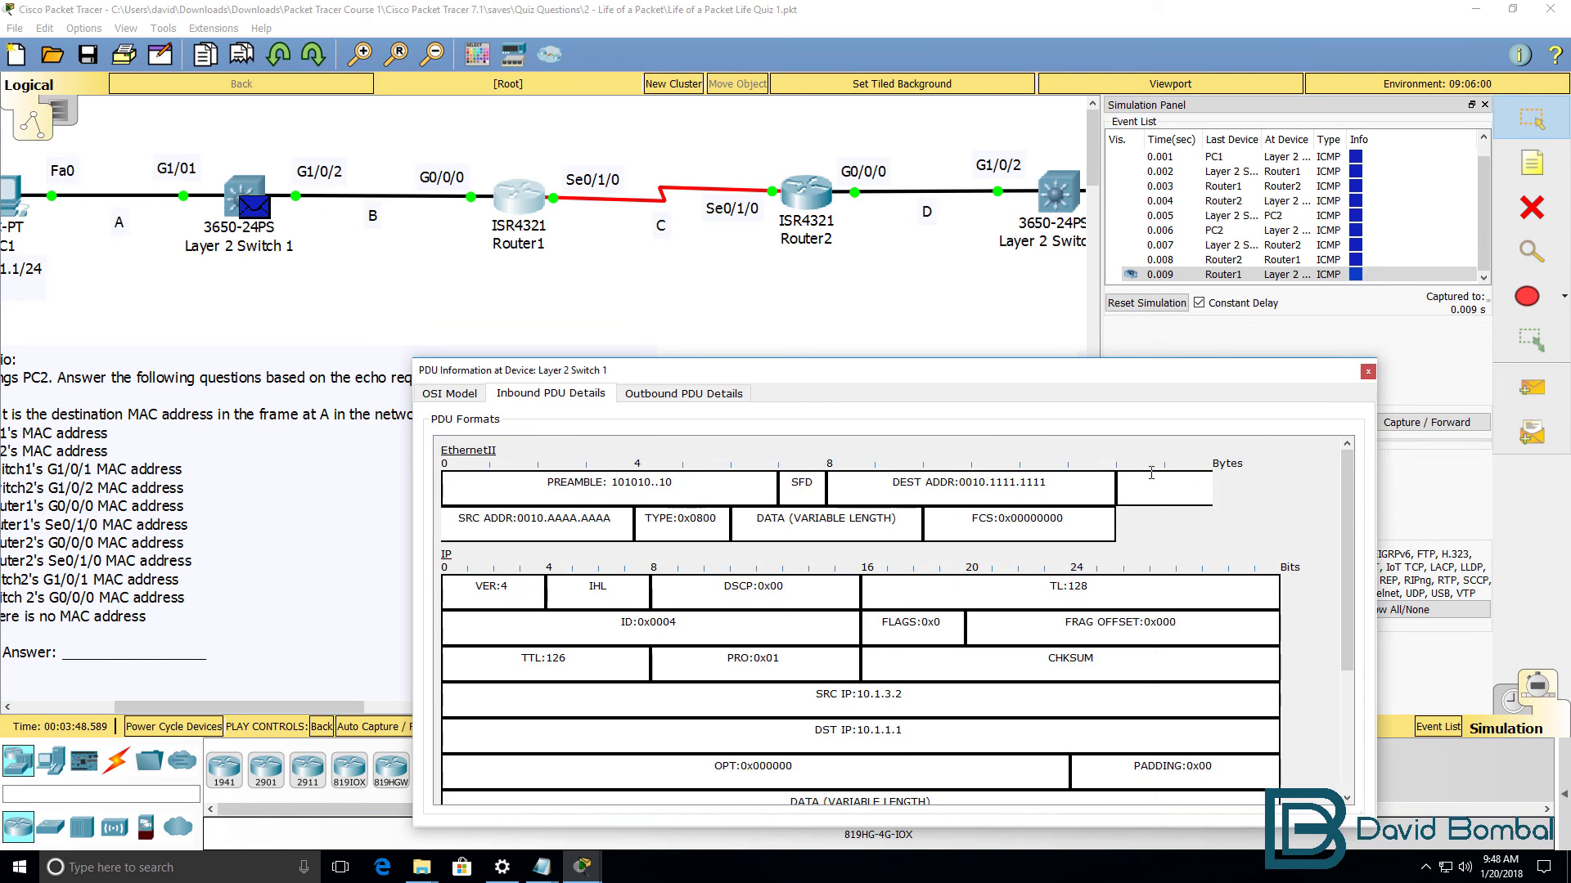
pyautogui.moveTo(1056, 485); pyautogui.dragTo(826, 477)
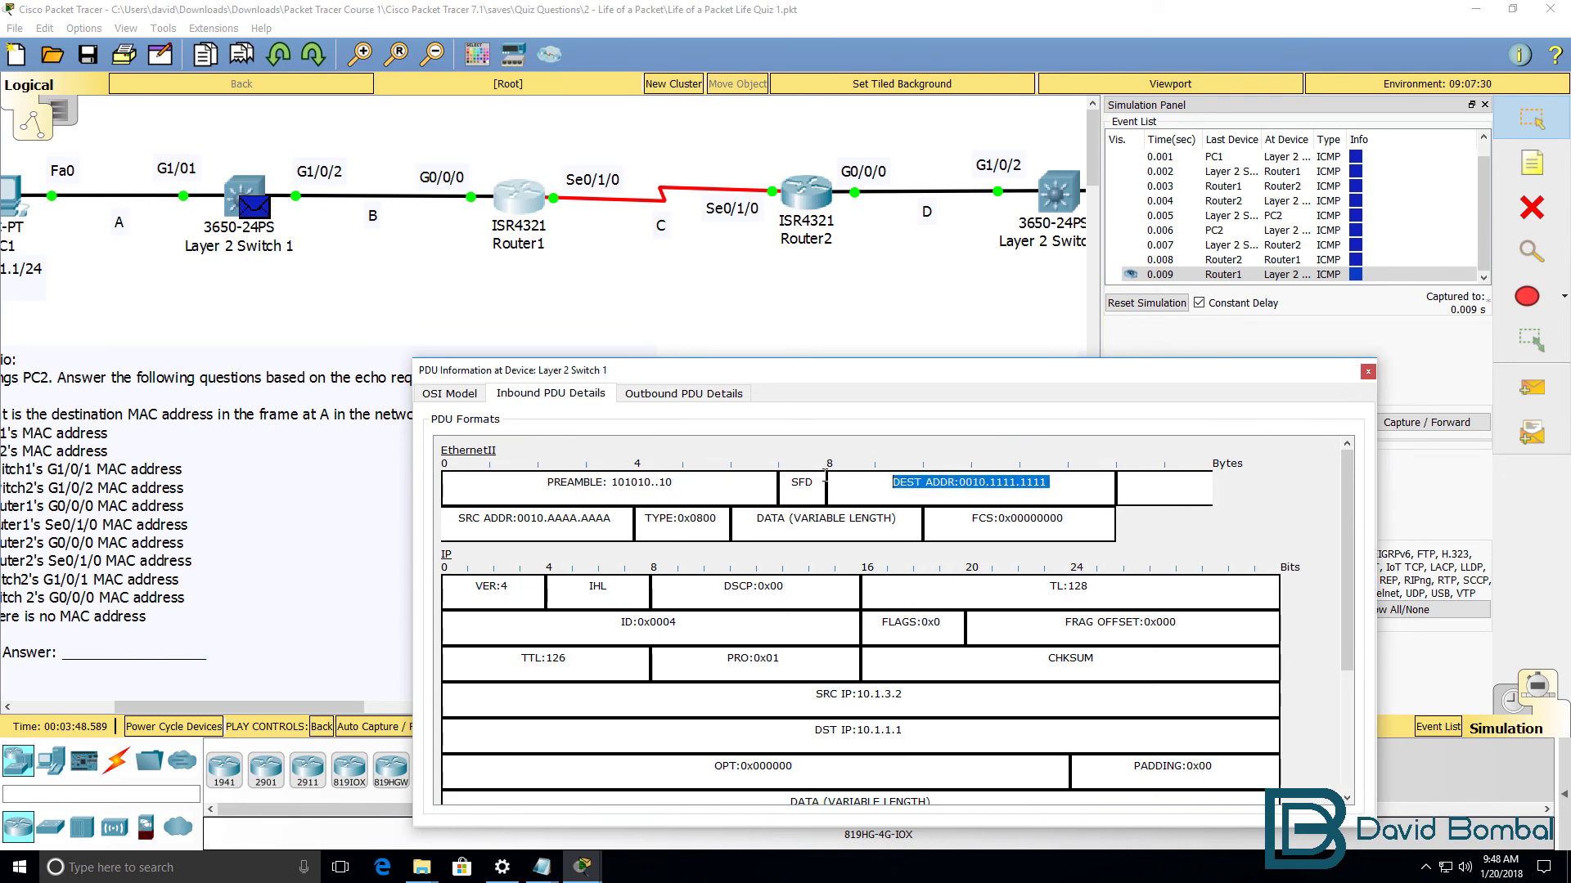
# Examine the source MAC address in Layer 2 Switch 1's inbound PDU details and compare the inbound frame with the outbound frame
pyautogui.moveTo(625, 524); pyautogui.dragTo(473, 524)
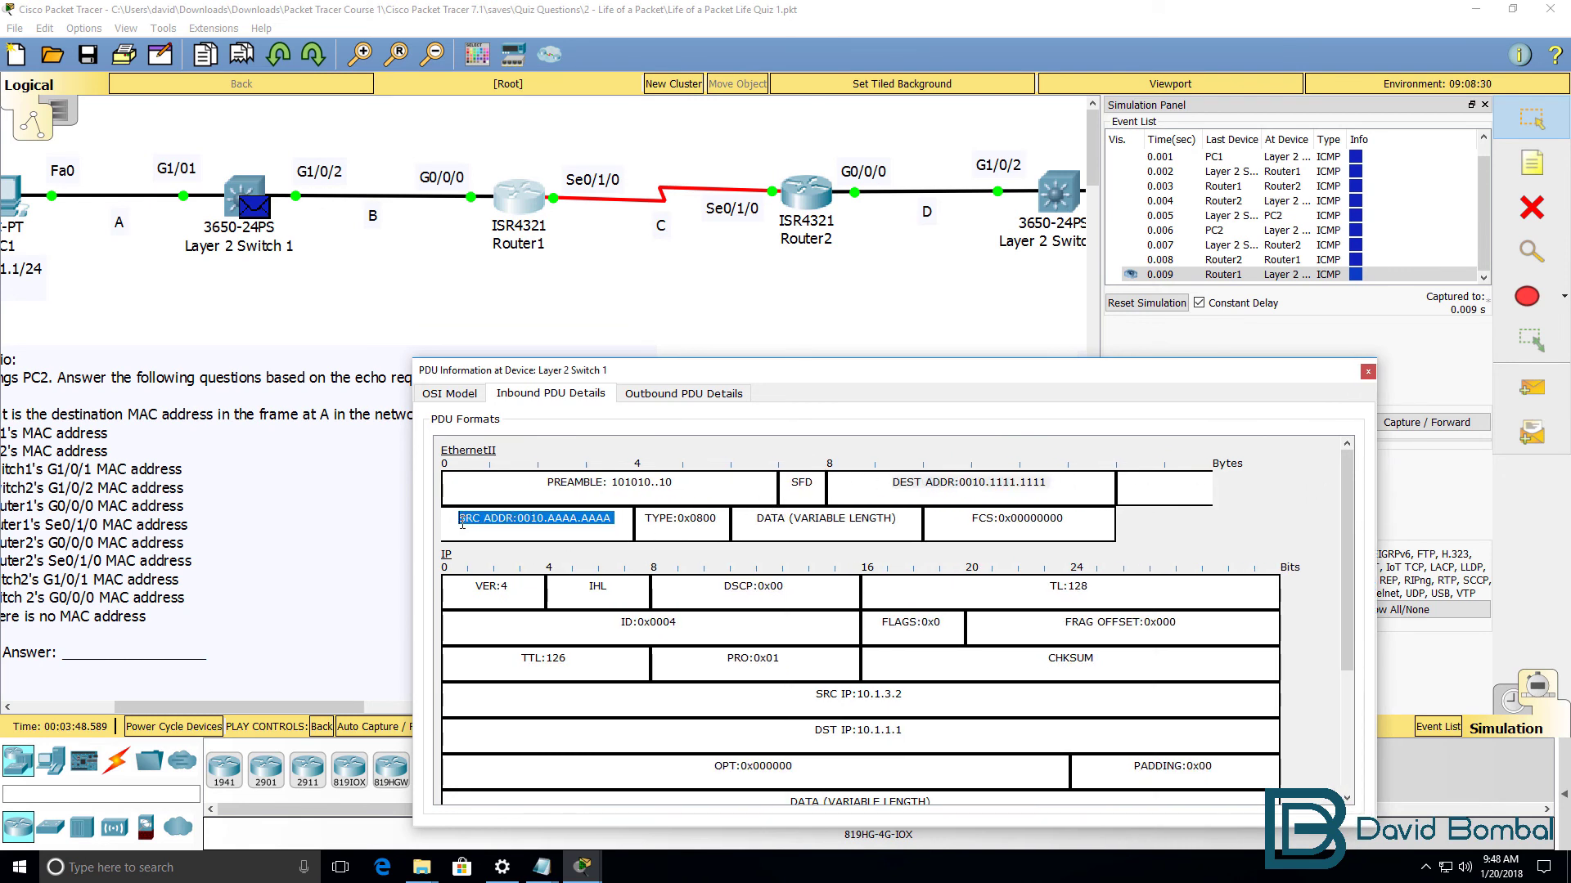
pyautogui.click(672, 396)
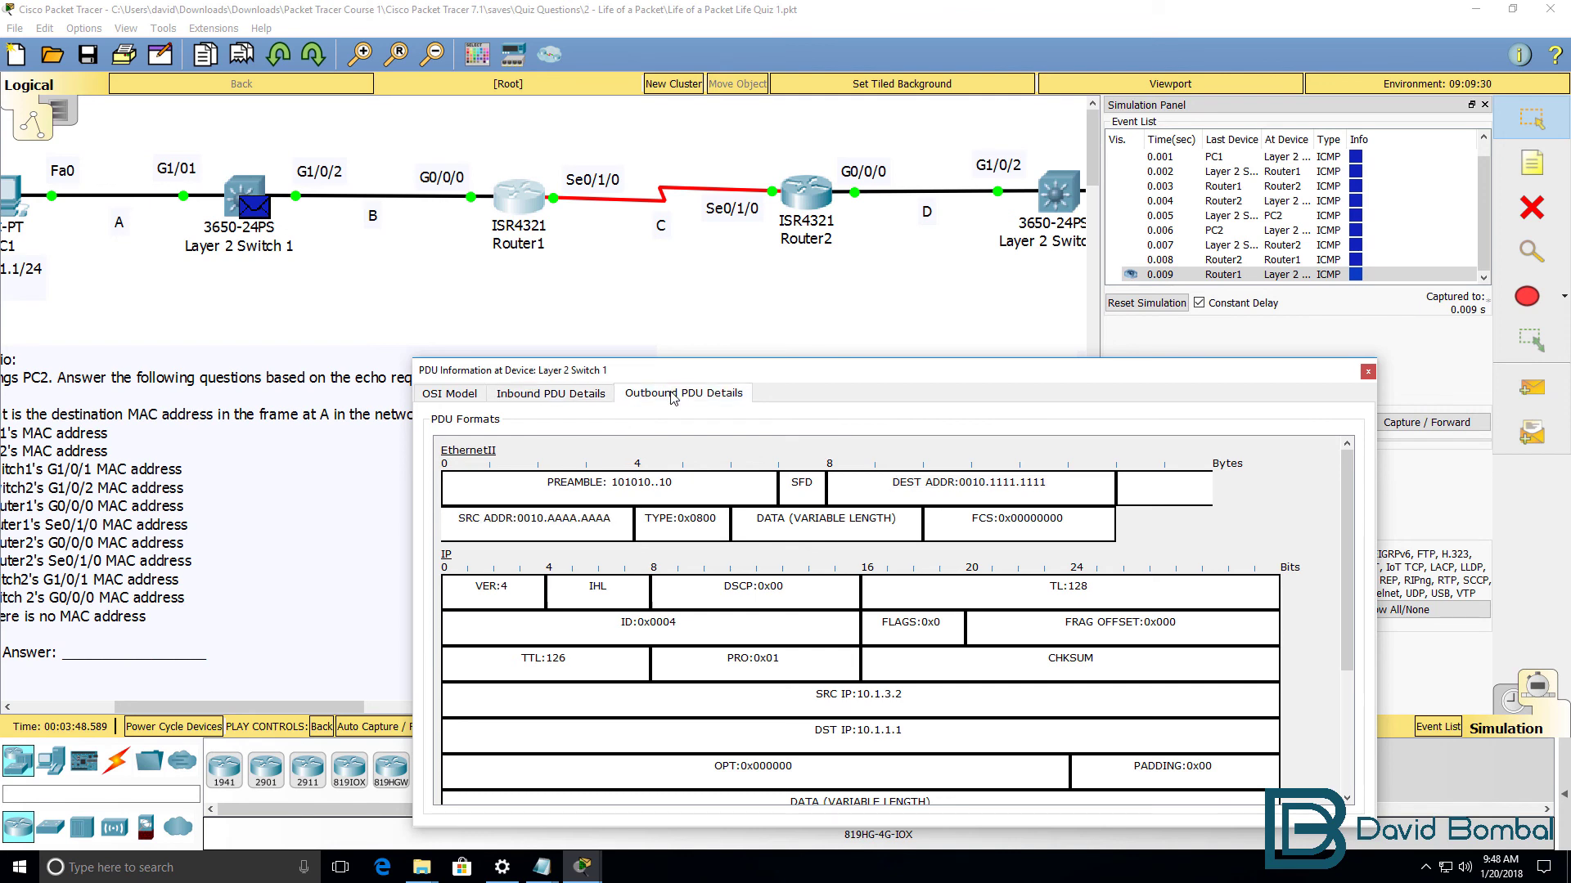
pyautogui.click(585, 399)
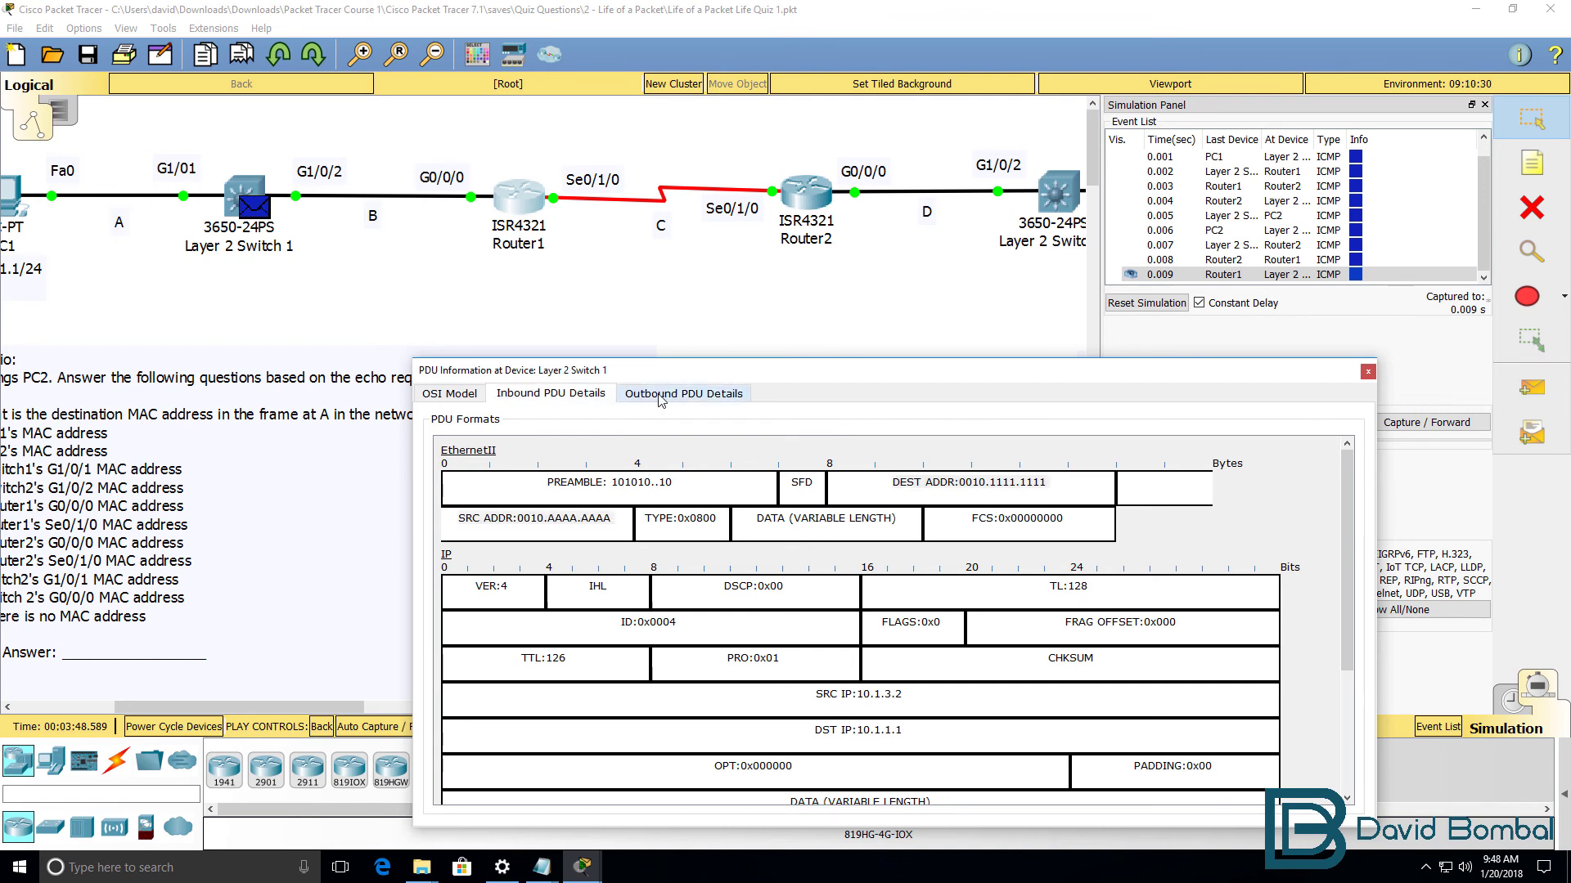
pyautogui.click(655, 396)
pyautogui.click(586, 397)
pyautogui.click(653, 397)
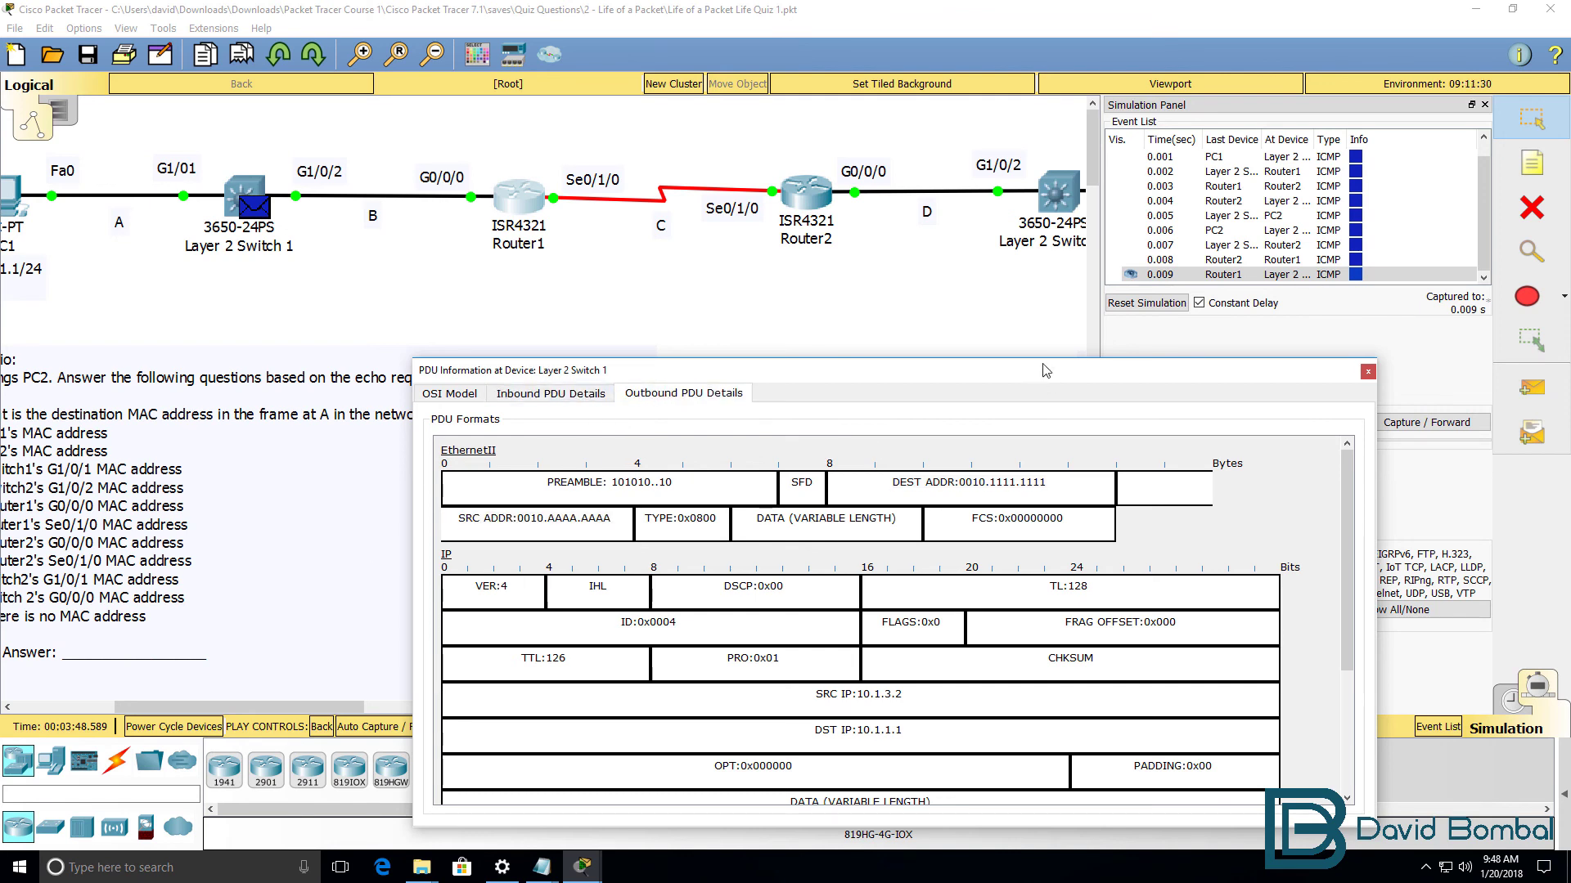
# Advance the simulation by one event and examine the destination and source MAC addresses in PC1's inbound PDU details
pyautogui.click(1427, 422)
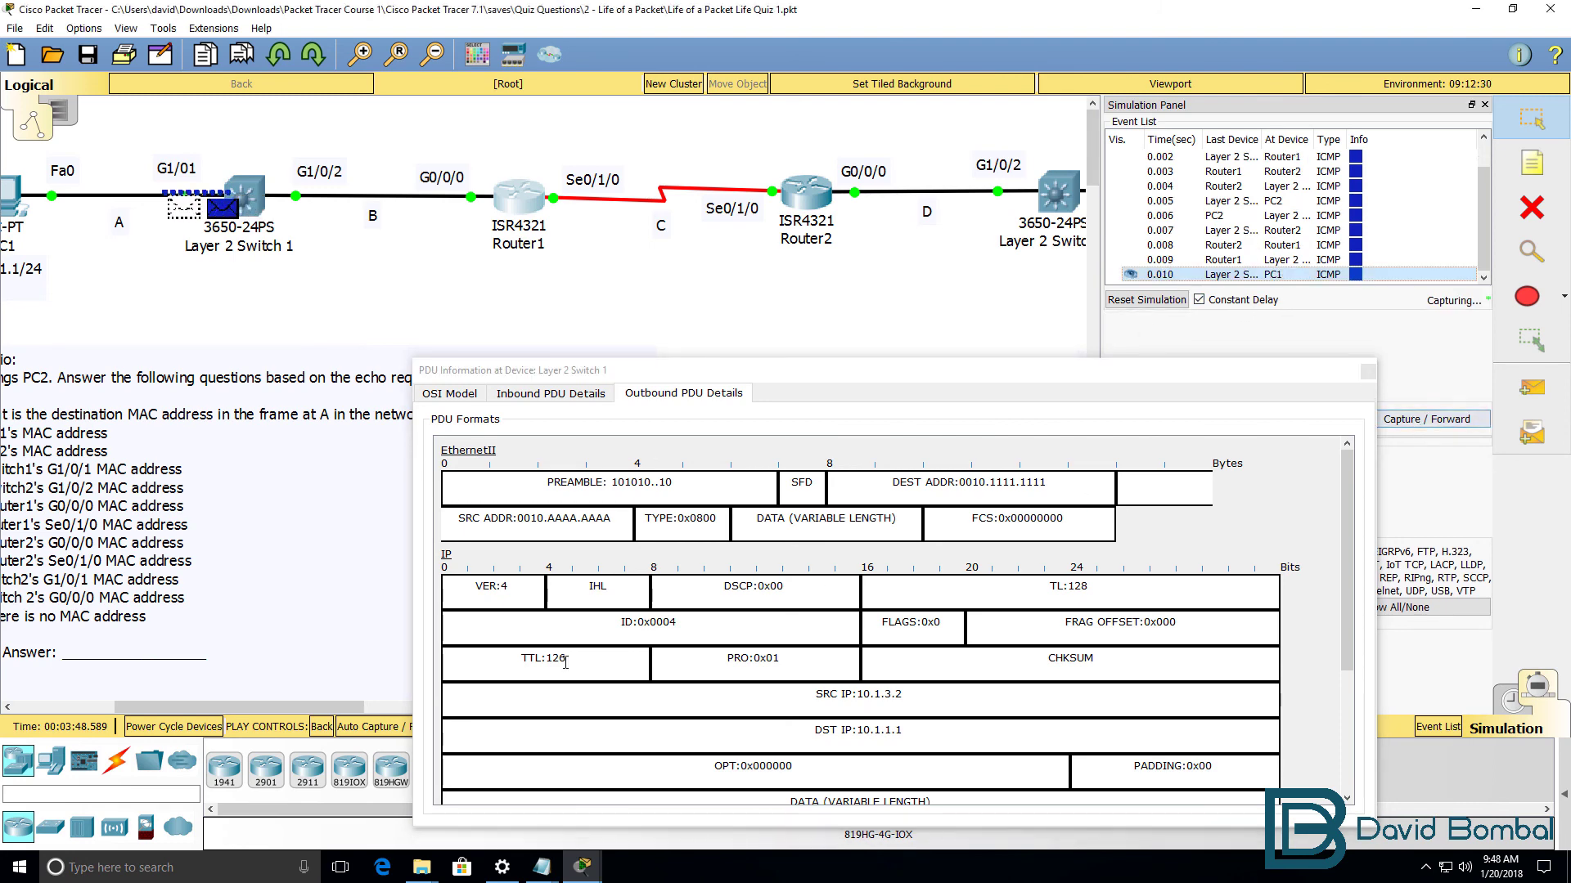
pyautogui.click(19, 204)
pyautogui.click(688, 209)
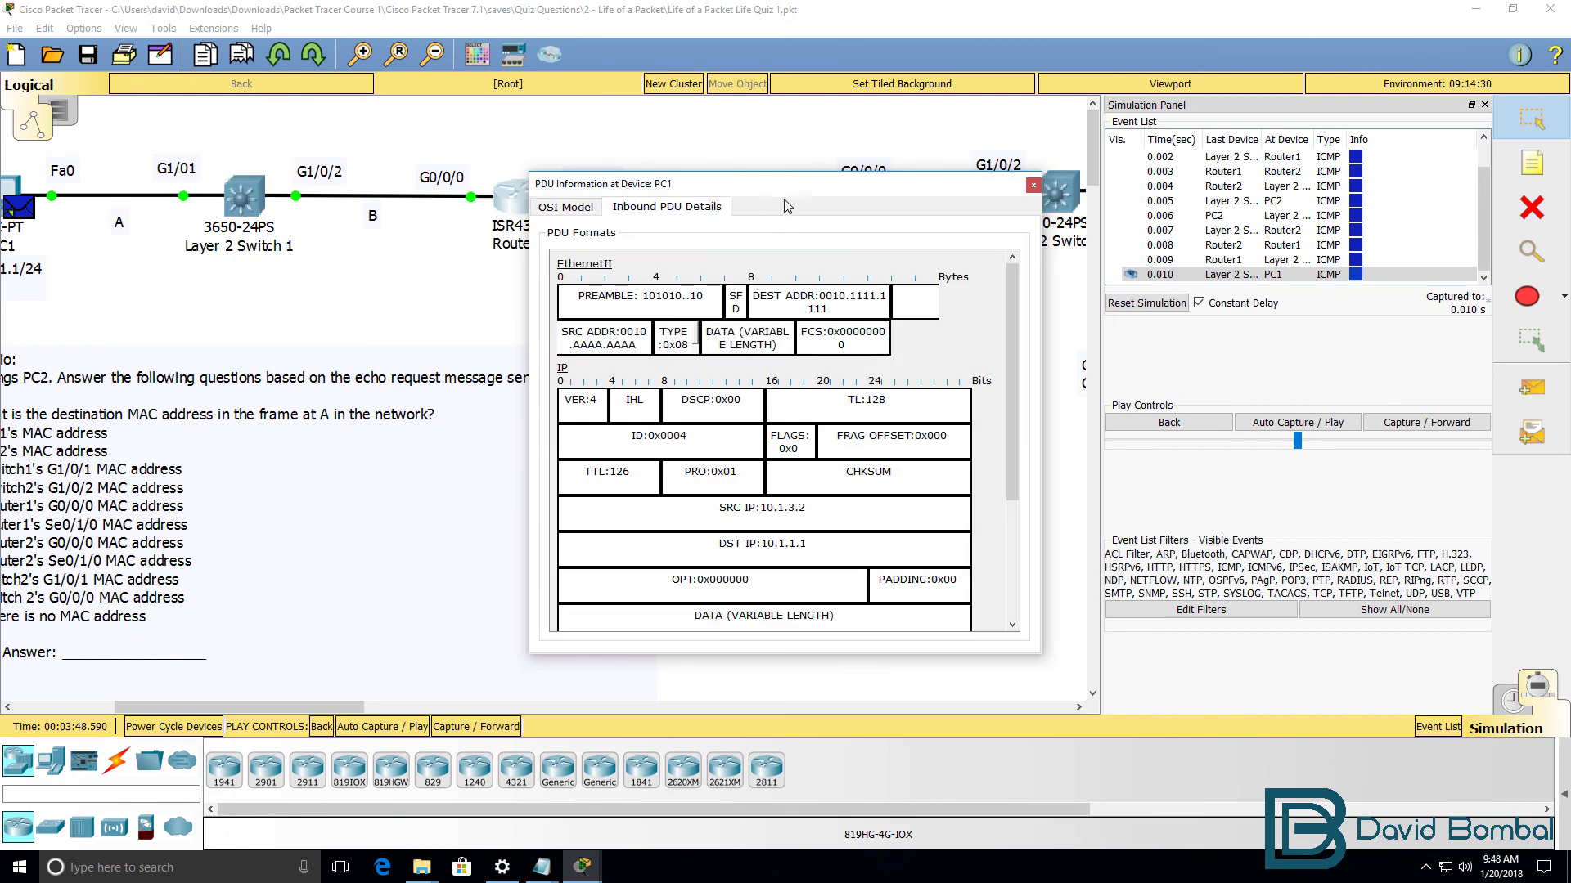
pyautogui.moveTo(786, 204); pyautogui.dragTo(744, 382)
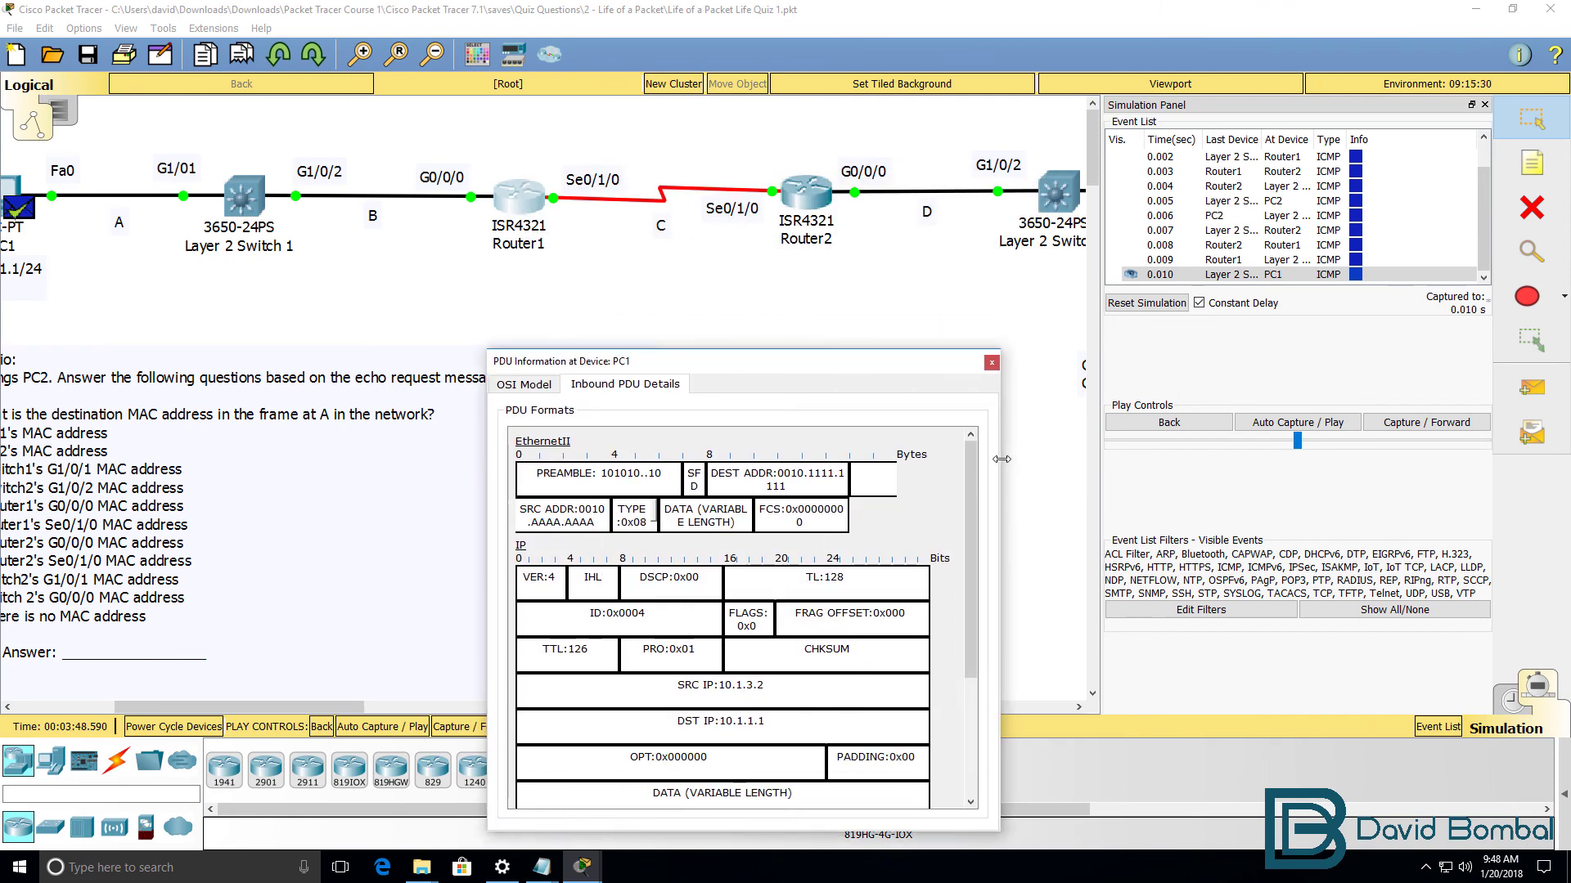
pyautogui.moveTo(1001, 459); pyautogui.dragTo(1523, 459)
pyautogui.moveTo(1178, 474); pyautogui.dragTo(947, 472)
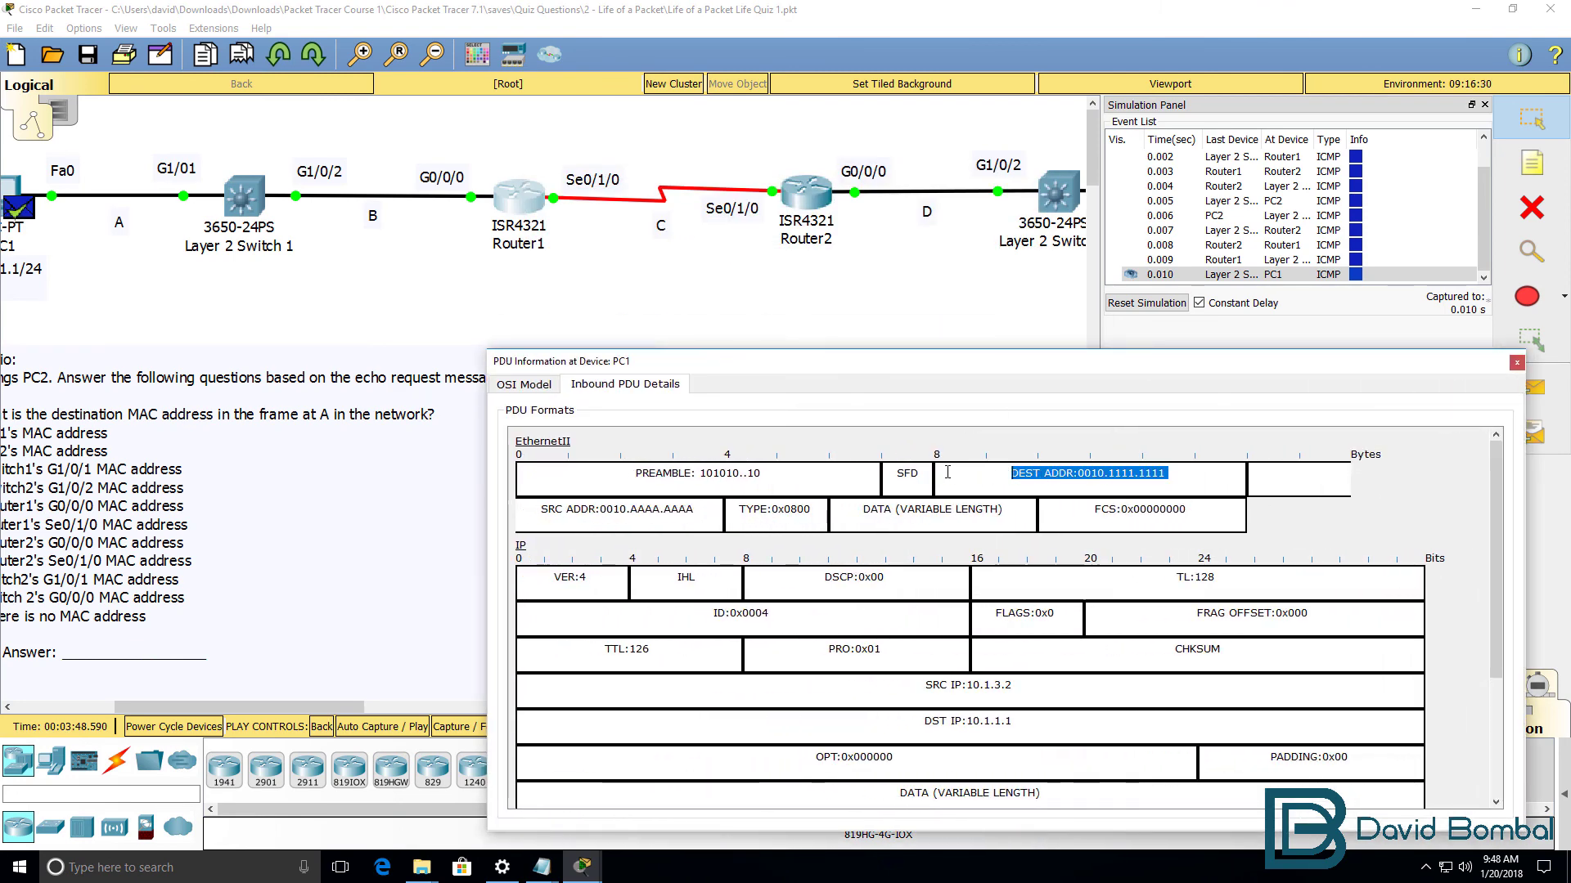
pyautogui.moveTo(699, 509); pyautogui.dragTo(536, 509)
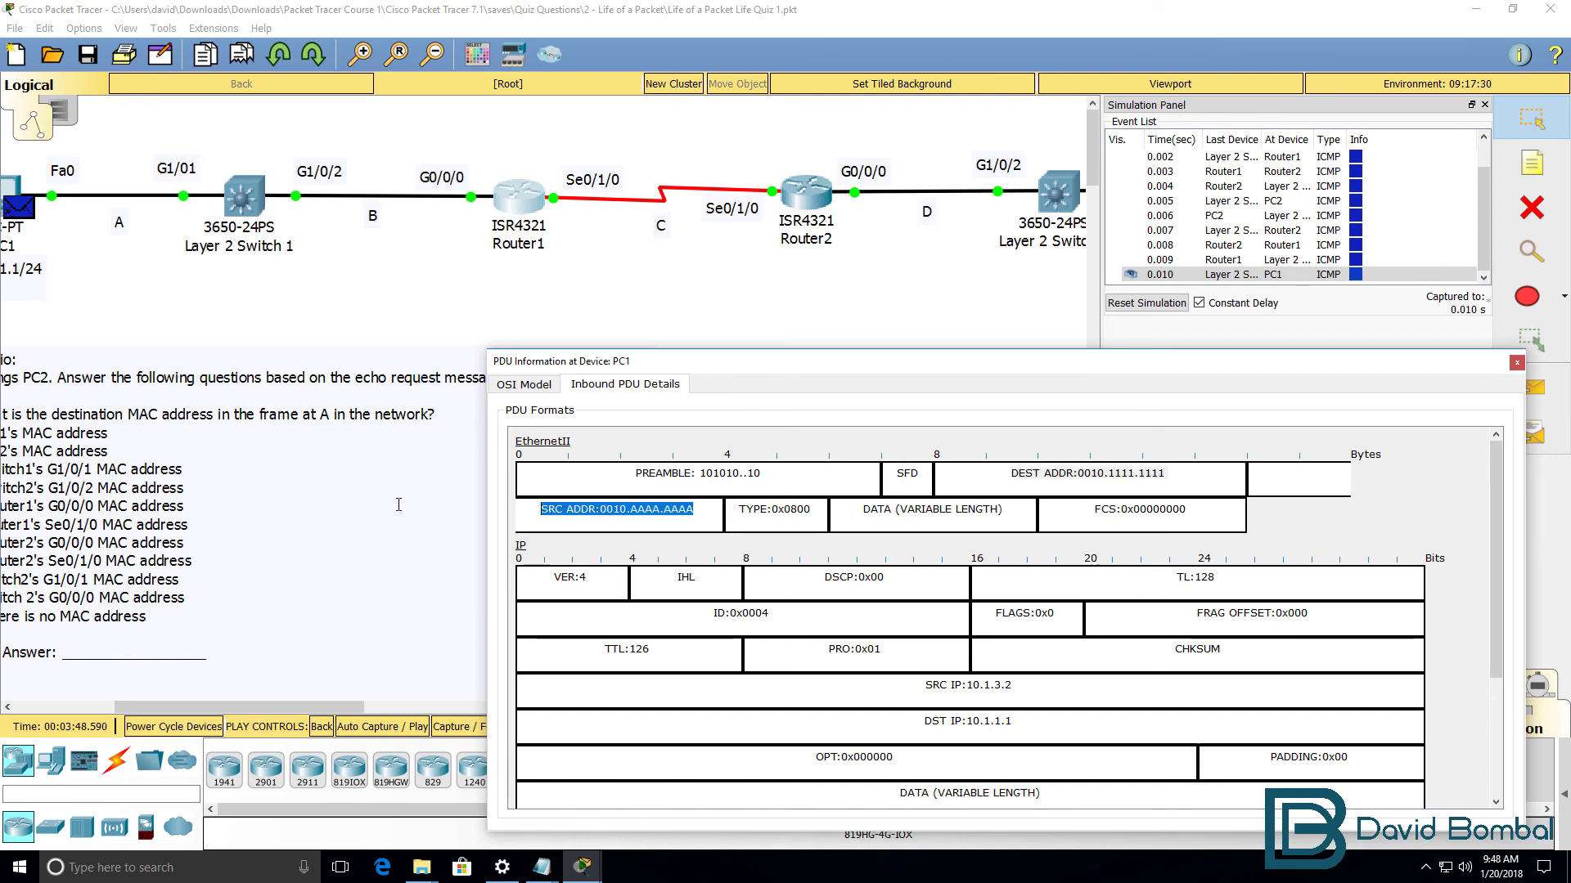
pyautogui.click(1518, 362)
# Return from Simulation mode to Realtime mode and show the whole topology from PC1 to PC2
pyautogui.moveTo(347, 707); pyautogui.dragTo(278, 721)
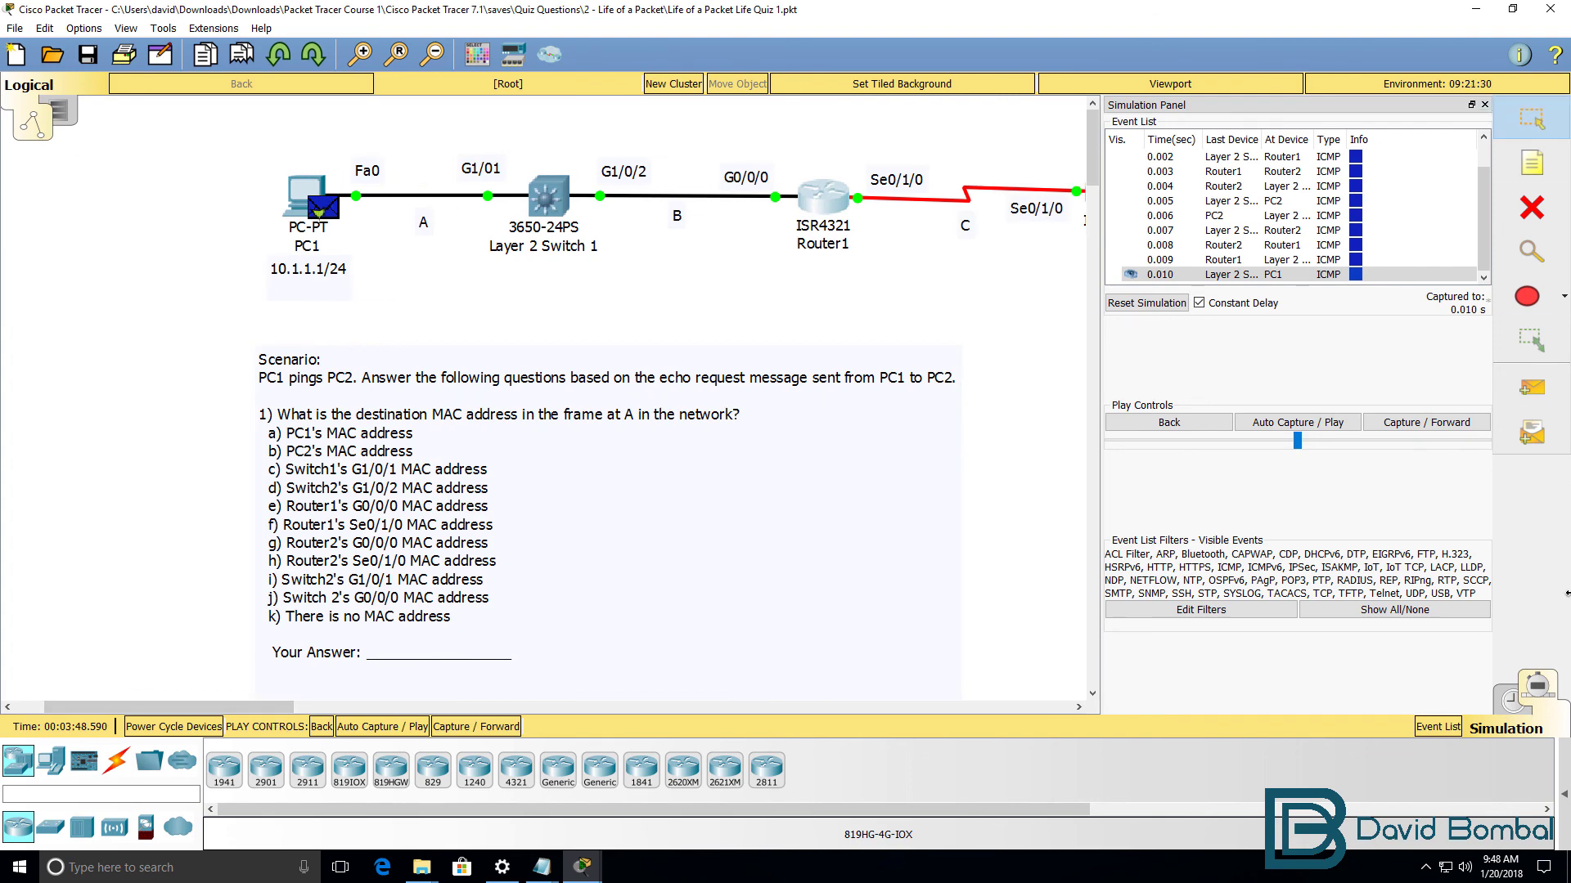
pyautogui.click(1513, 706)
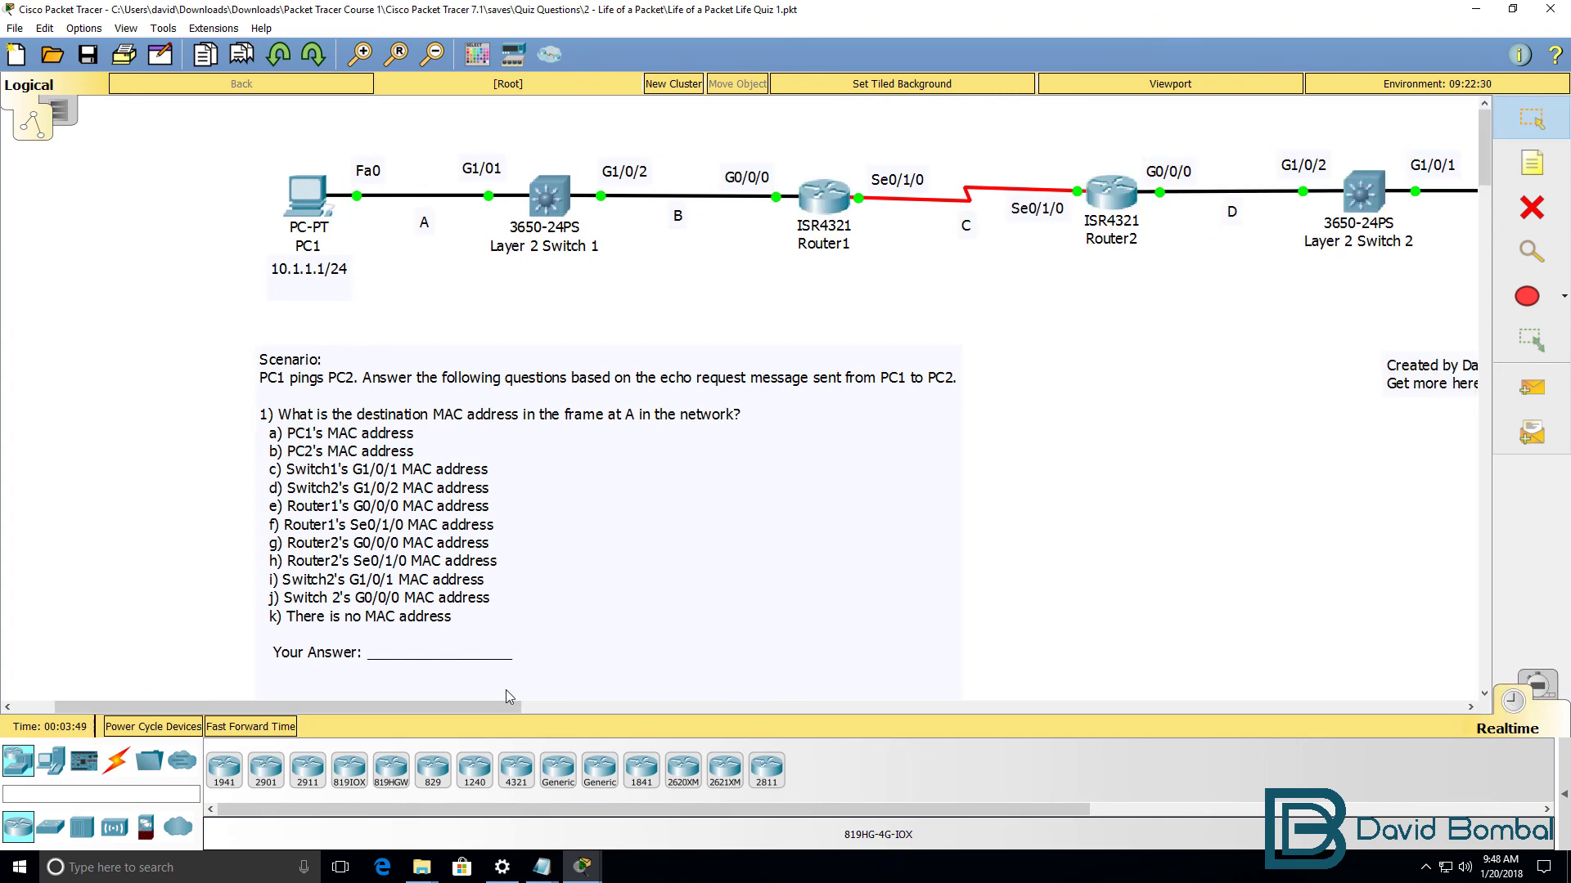
pyautogui.moveTo(494, 705); pyautogui.dragTo(566, 706)
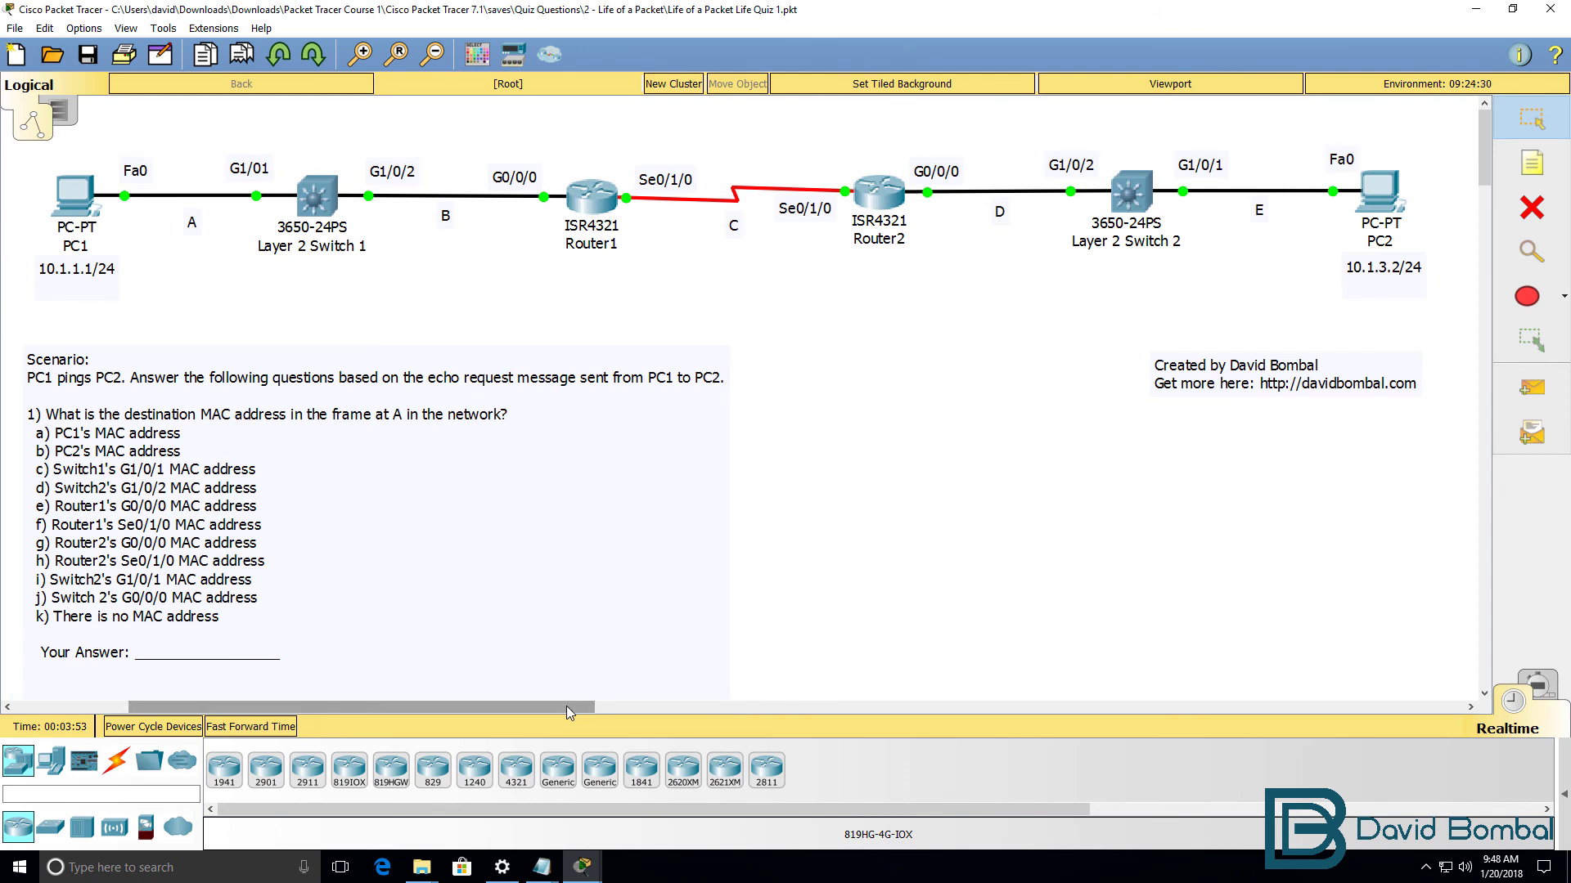